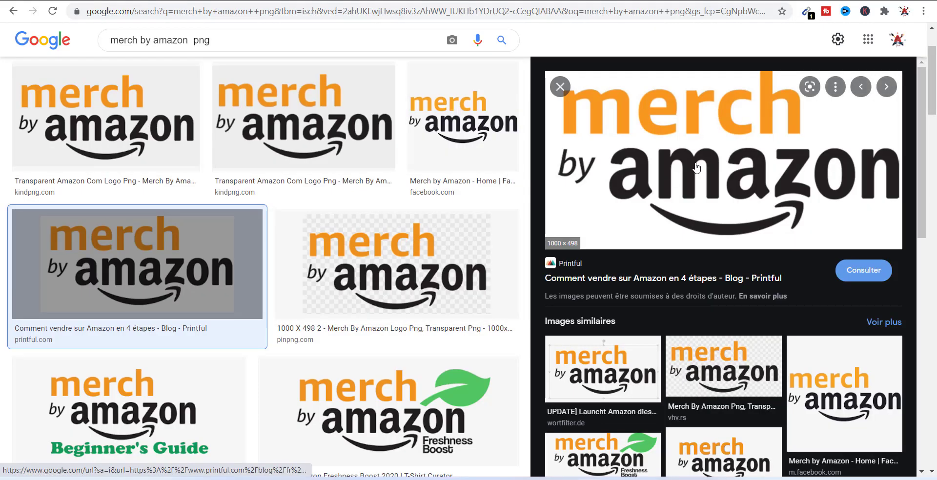
# Copy the large merch by amazon logo from the Printful result's preview with Copier l'image
pyautogui.click(218, 45)
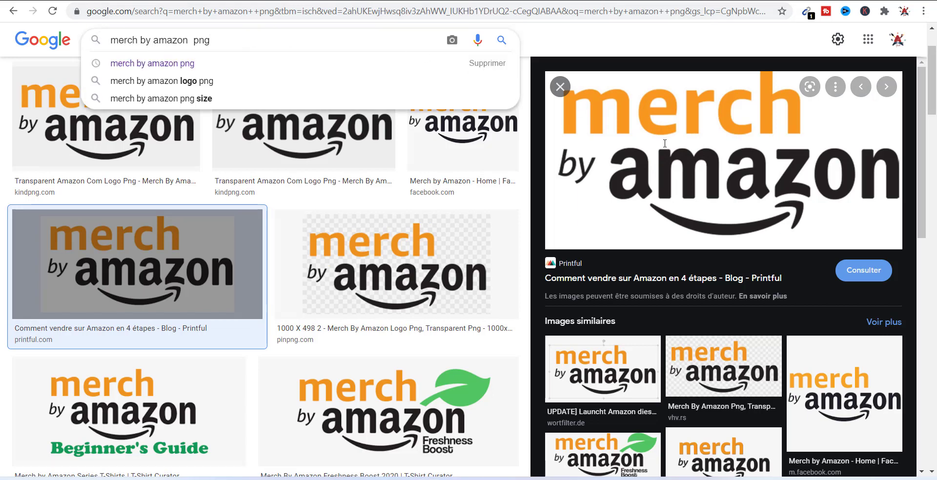
pyautogui.rightClick(683, 165)
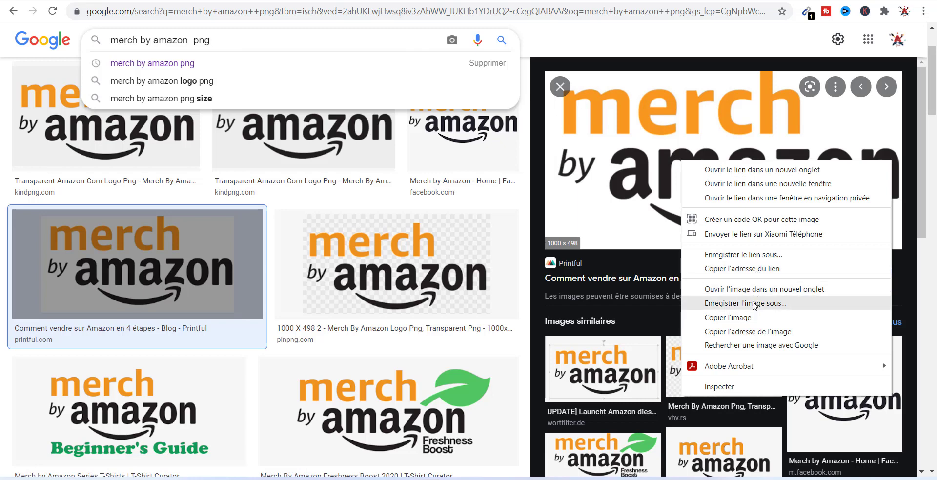
pyautogui.click(756, 317)
# Replace the old picture with the pasted logo, shift it left partly off-slide, and start Remove Background
pyautogui.hotkey('alt', 'Tab')
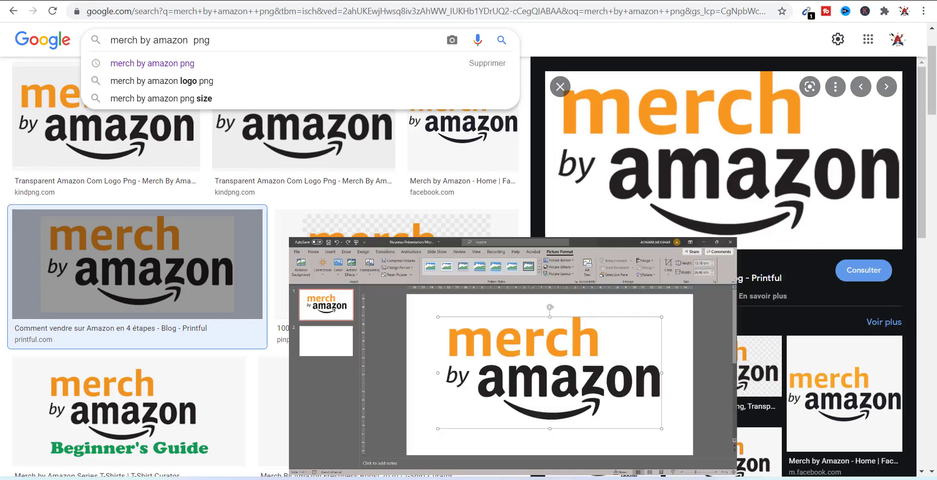
pyautogui.press('Delete')
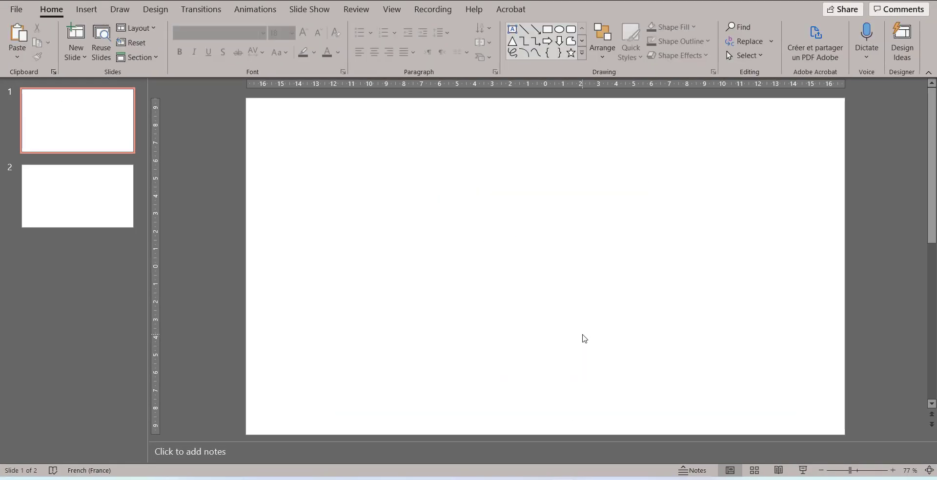
pyautogui.hotkey('ctrl', 'v')
pyautogui.moveTo(582, 334)
pyautogui.mouseDown()
pyautogui.moveTo(423, 275)
pyautogui.moveTo(540, 270)
pyautogui.mouseUp()
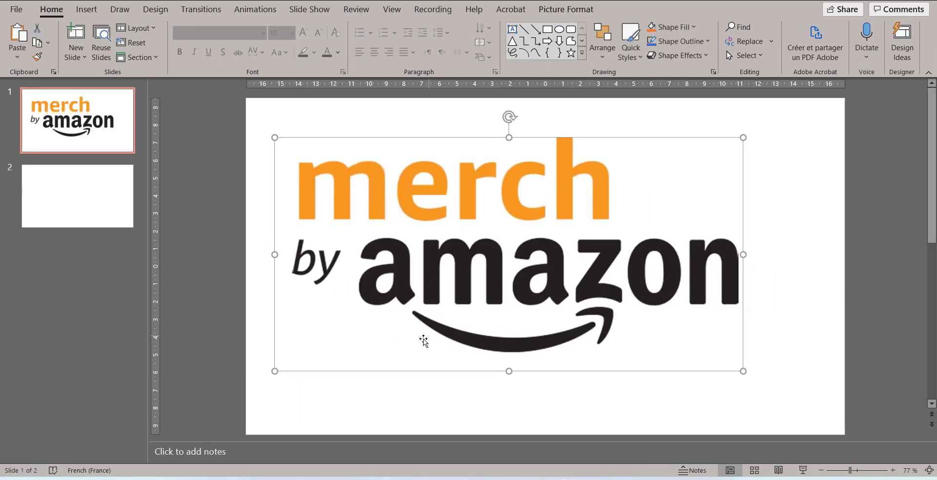
pyautogui.click(833, 470)
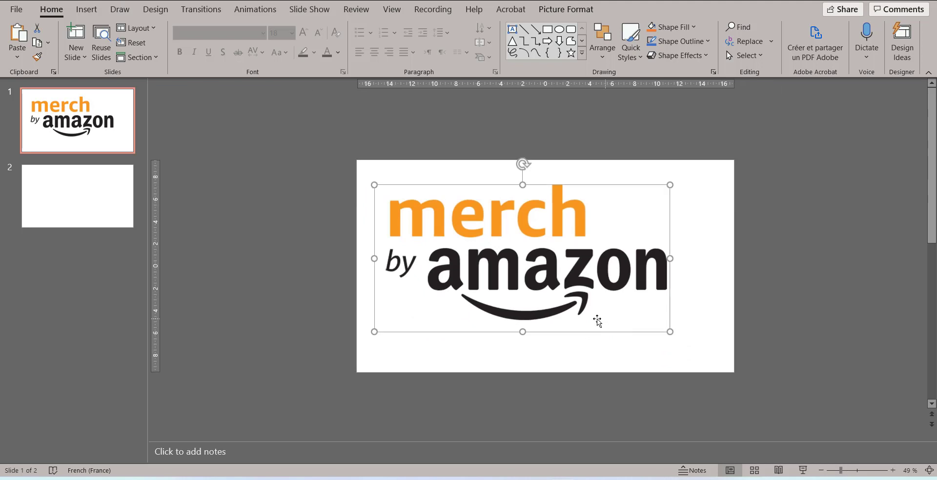
pyautogui.moveTo(596, 320); pyautogui.dragTo(296, 243)
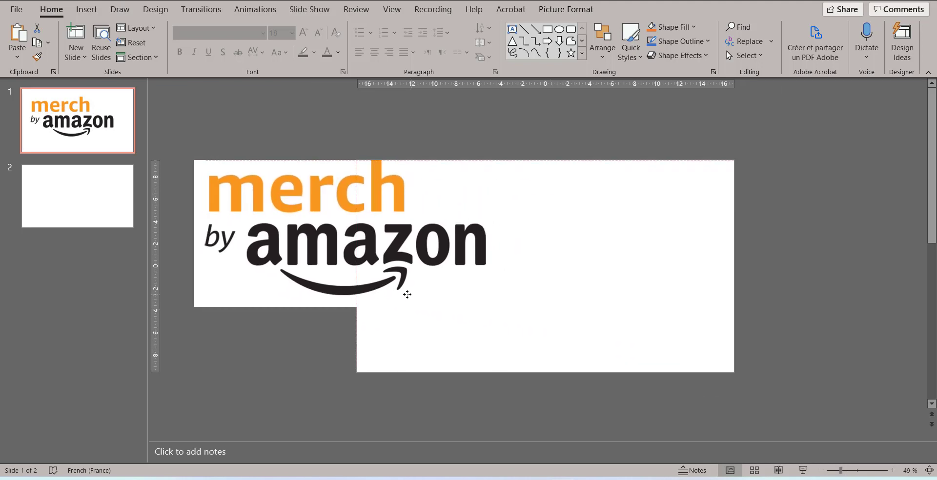
pyautogui.doubleClick(414, 189)
pyautogui.click(25, 41)
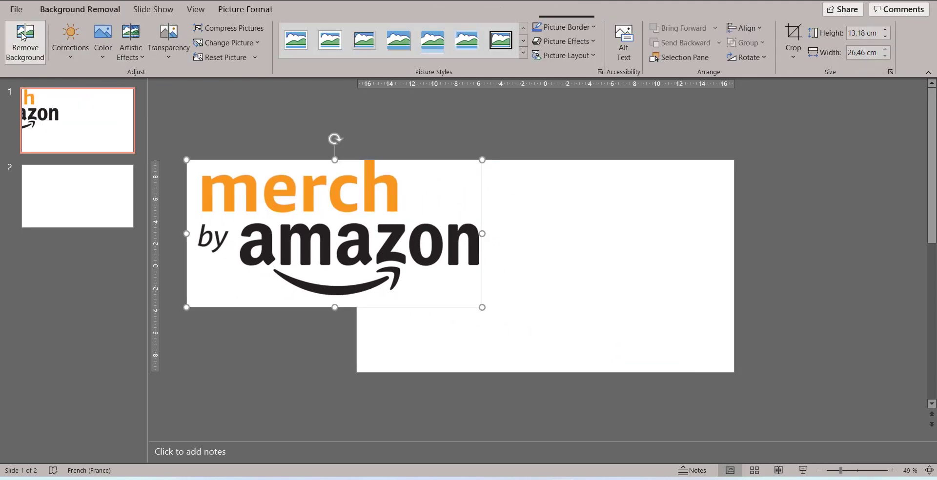
# Mark the m, e, c and h of merch and the b and y of by to keep
pyautogui.click(24, 39)
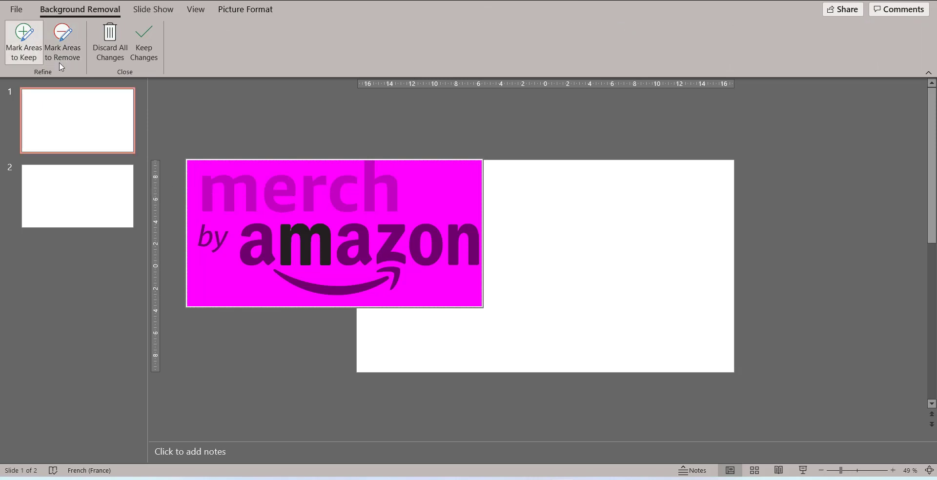
pyautogui.click(207, 188)
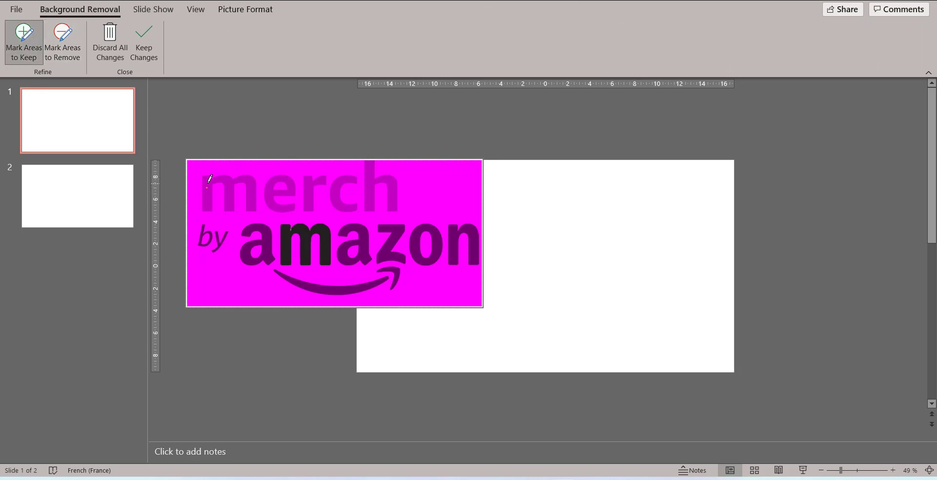
pyautogui.moveTo(209, 181)
pyautogui.mouseDown()
pyautogui.moveTo(227, 176)
pyautogui.moveTo(252, 187)
pyautogui.mouseUp()
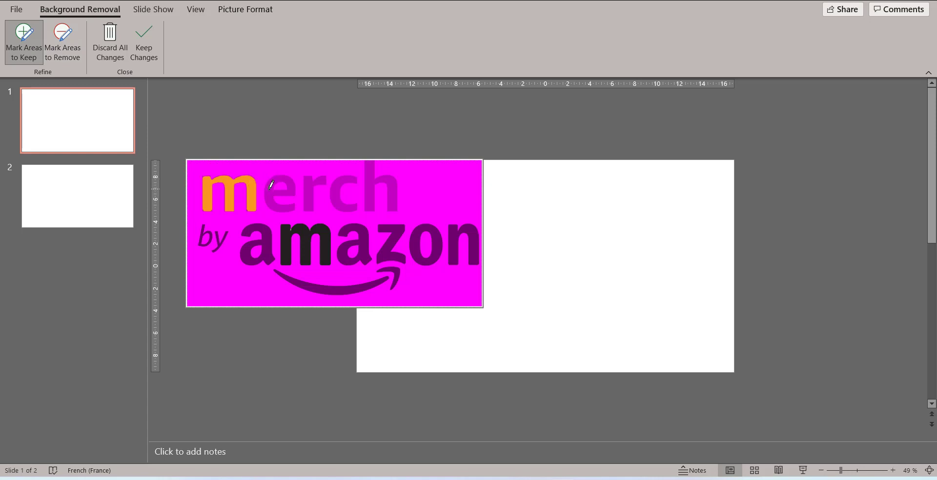
pyautogui.moveTo(291, 180)
pyautogui.mouseDown()
pyautogui.moveTo(311, 196)
pyautogui.moveTo(294, 192)
pyautogui.moveTo(340, 191)
pyautogui.mouseUp()
pyautogui.moveTo(370, 161); pyautogui.dragTo(376, 198)
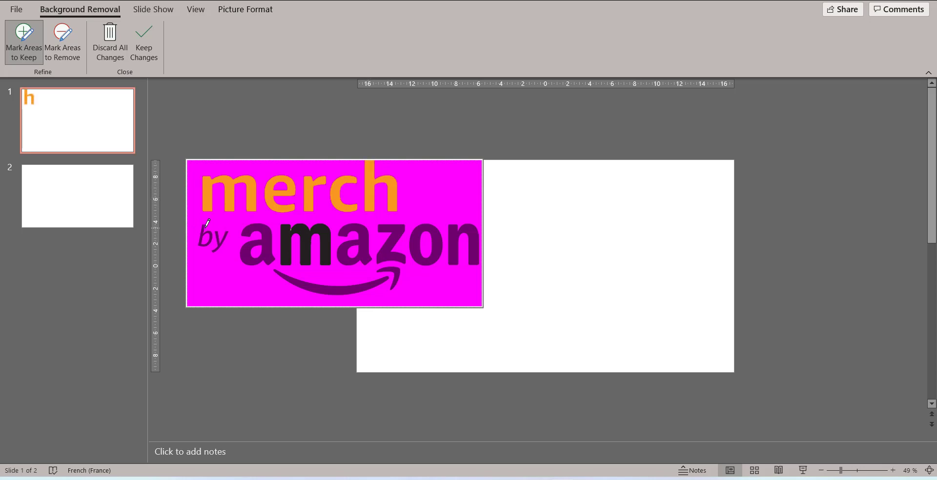
pyautogui.moveTo(205, 224); pyautogui.dragTo(207, 230)
pyautogui.moveTo(217, 228); pyautogui.dragTo(227, 231)
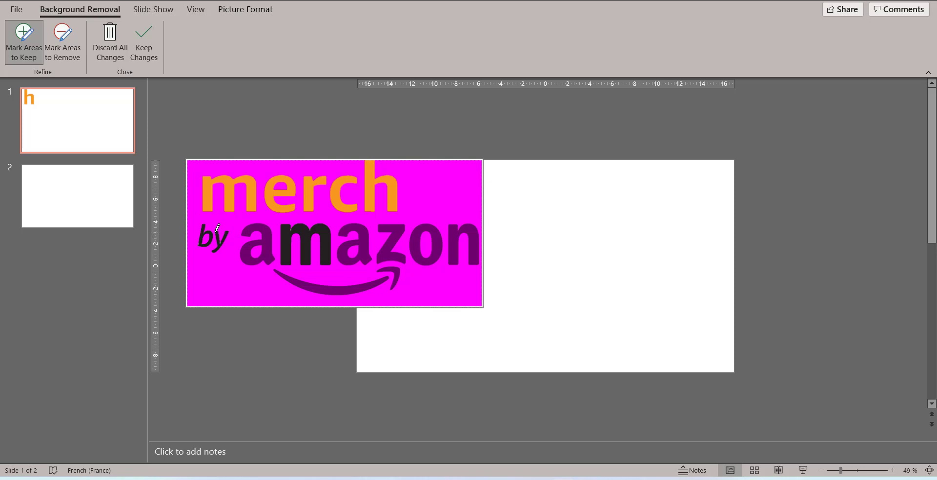
pyautogui.moveTo(847, 471); pyautogui.dragTo(860, 470)
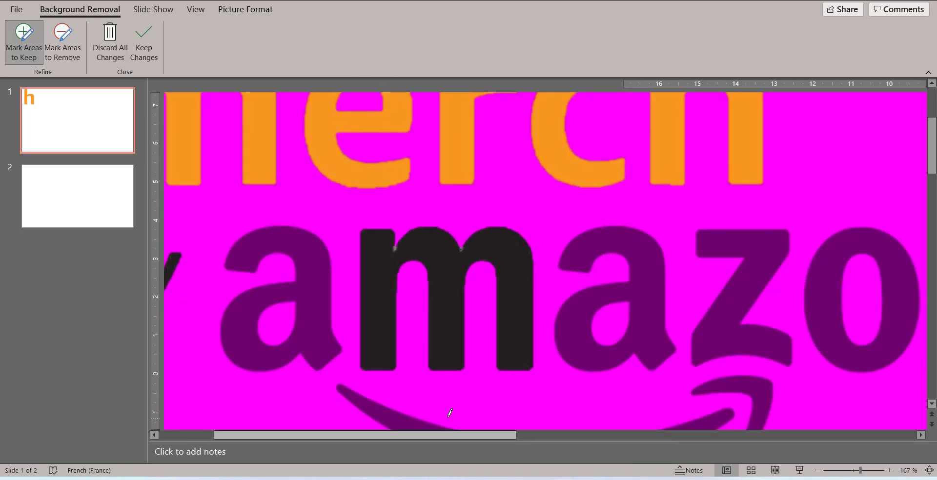
# Keep the first a of amazon and mark a small spot on by for removal
pyautogui.moveTo(446, 435); pyautogui.dragTo(396, 435)
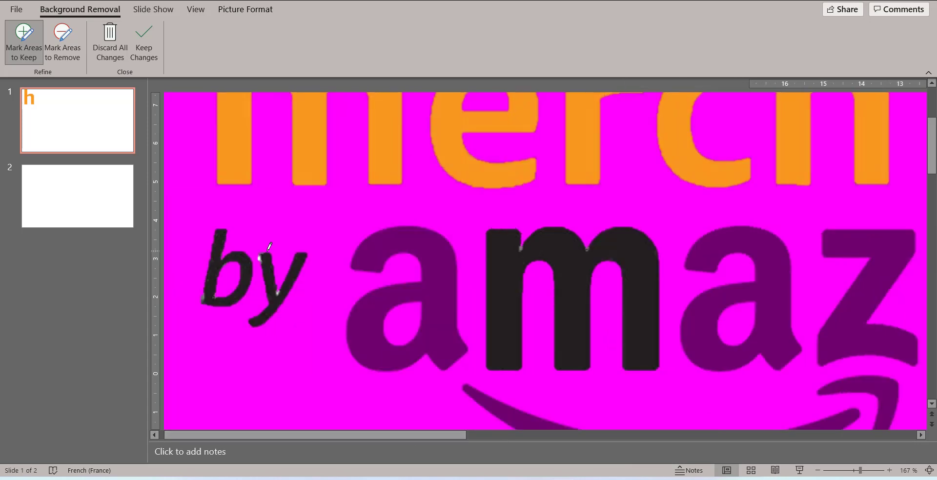
pyautogui.moveTo(421, 281); pyautogui.dragTo(421, 303)
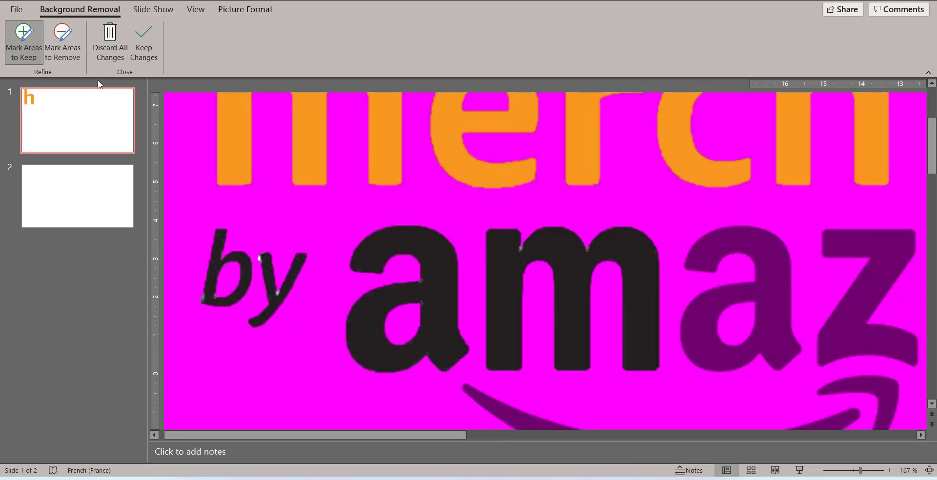
pyautogui.click(63, 39)
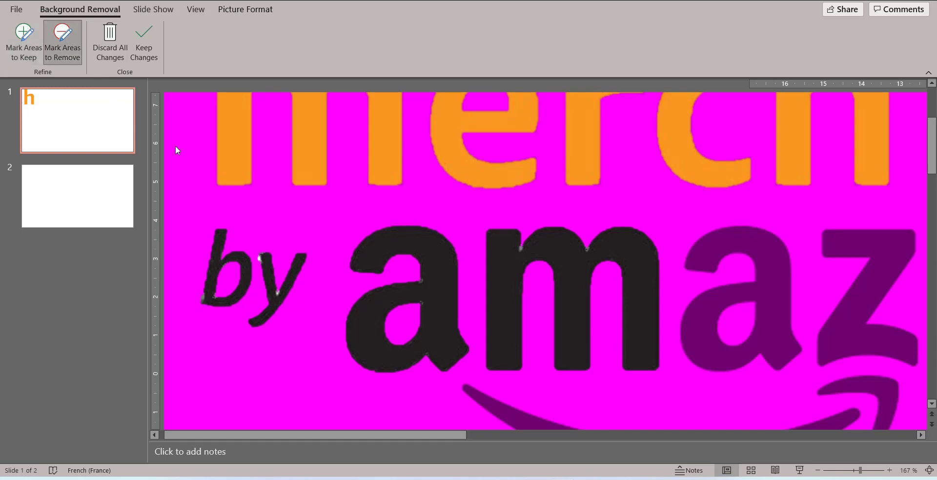
pyautogui.click(260, 257)
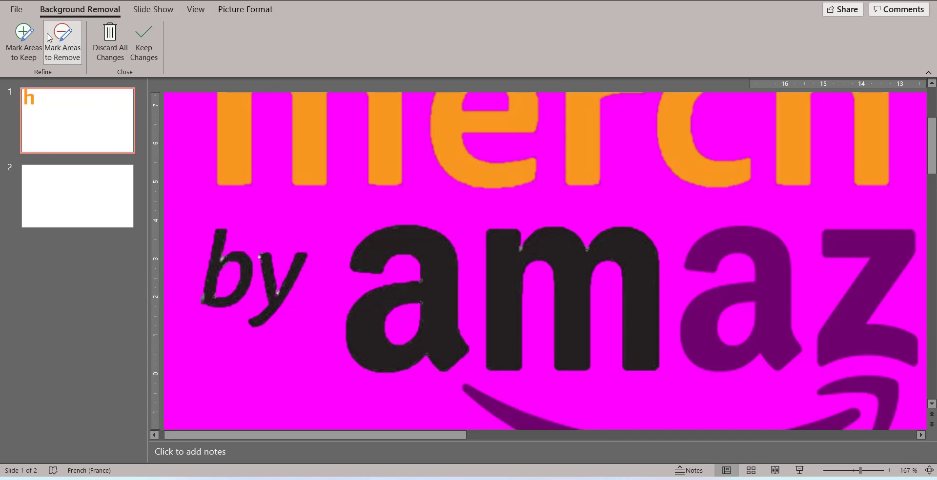
pyautogui.click(24, 40)
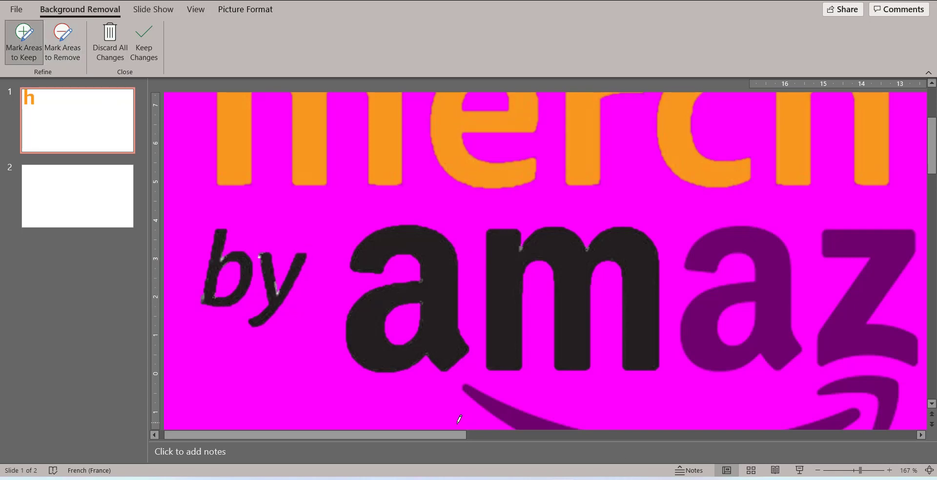
# Mark the smile arrow, its hook, and the a, z, o and n of amazon to keep
pyautogui.moveTo(456, 433); pyautogui.dragTo(548, 433)
pyautogui.scroll(-2, 576, 371)
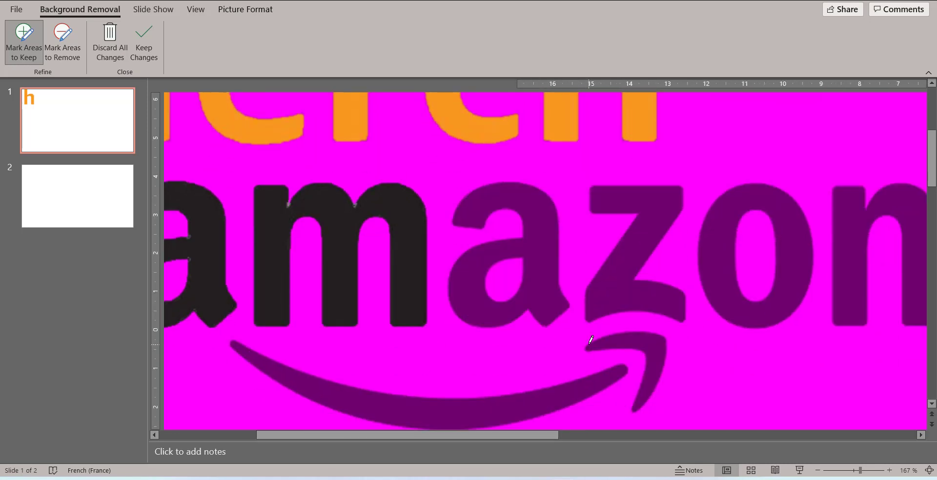
pyautogui.scroll(-1, 576, 352)
pyautogui.click(542, 360)
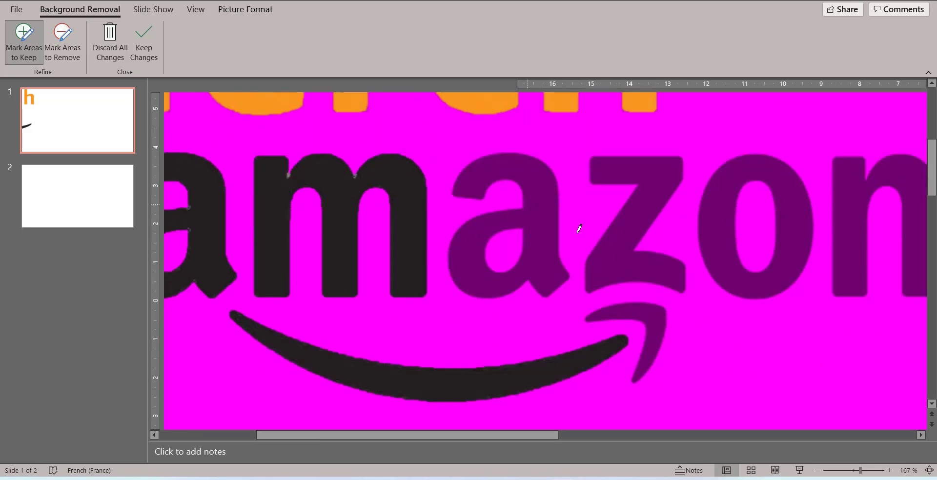
pyautogui.click(522, 230)
pyautogui.click(636, 186)
pyautogui.click(637, 307)
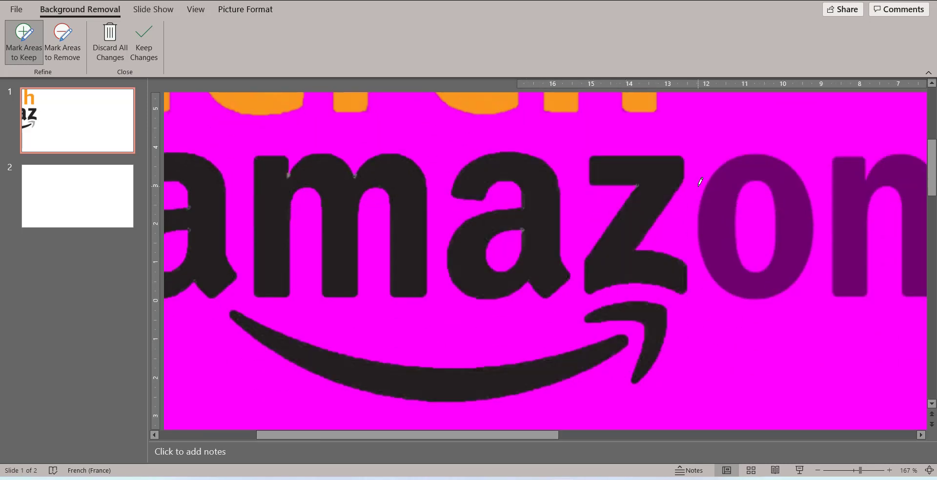
pyautogui.click(721, 188)
pyautogui.click(866, 177)
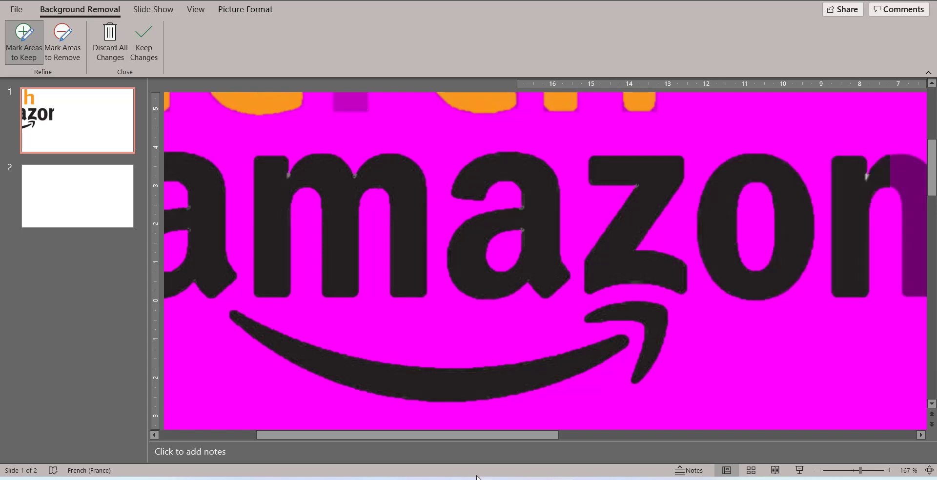
# Keep the right half of the n and apply the background removal with Keep Changes
pyautogui.moveTo(484, 438); pyautogui.dragTo(590, 438)
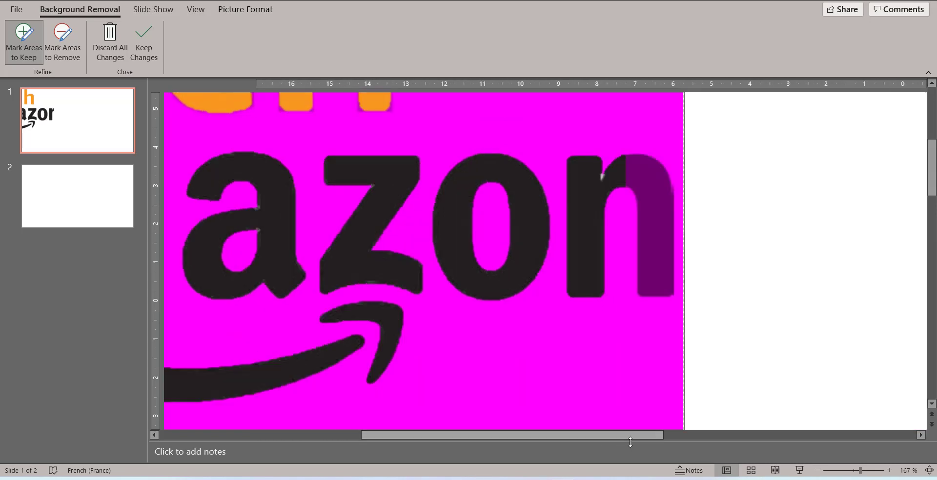
pyautogui.click(673, 208)
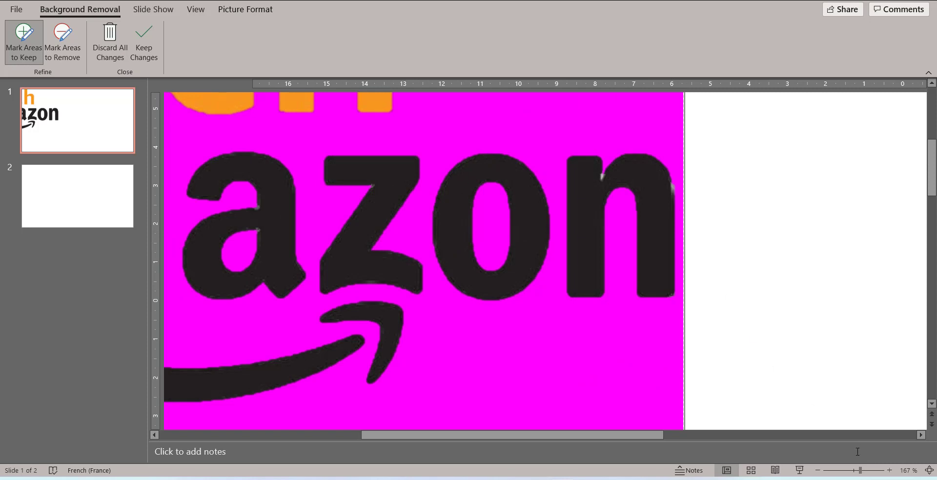
pyautogui.click(143, 39)
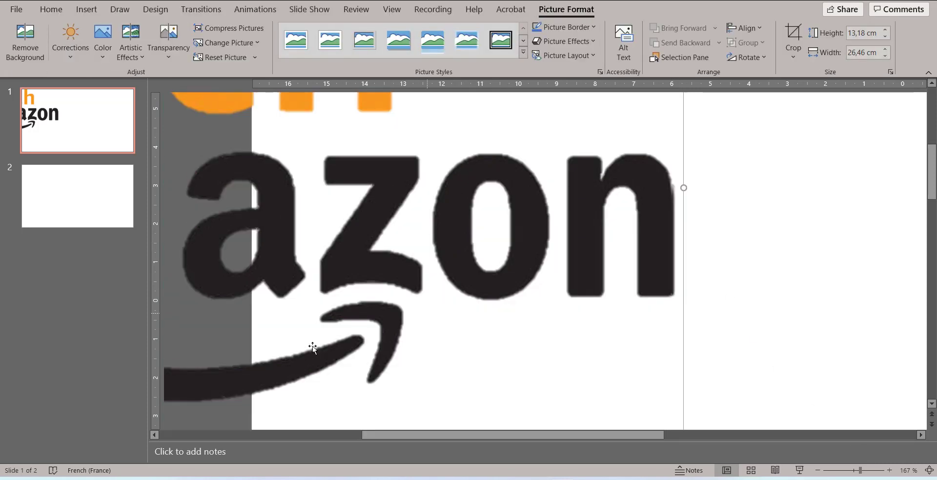
# Bring the shrunk 6.51 × 13.07 cm logo back onto the slide, right of centre
pyautogui.moveTo(858, 470); pyautogui.dragTo(845, 470)
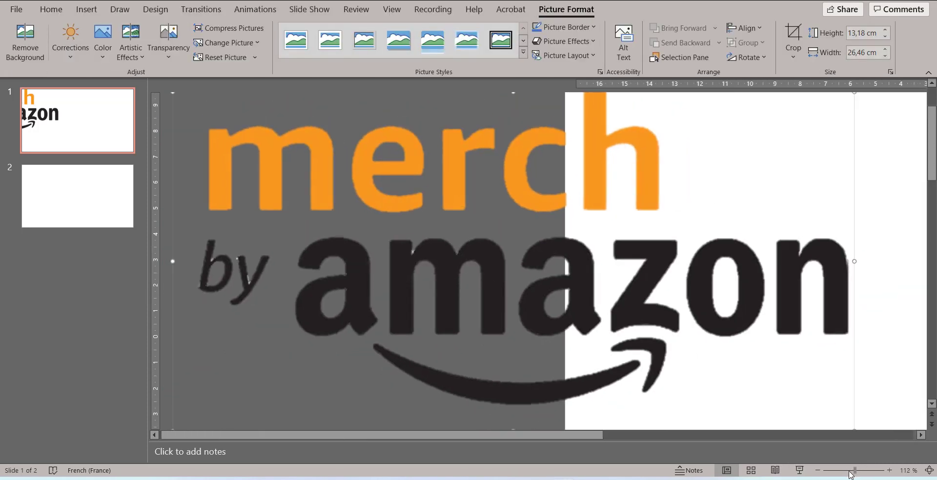
pyautogui.moveTo(490, 266); pyautogui.dragTo(717, 258)
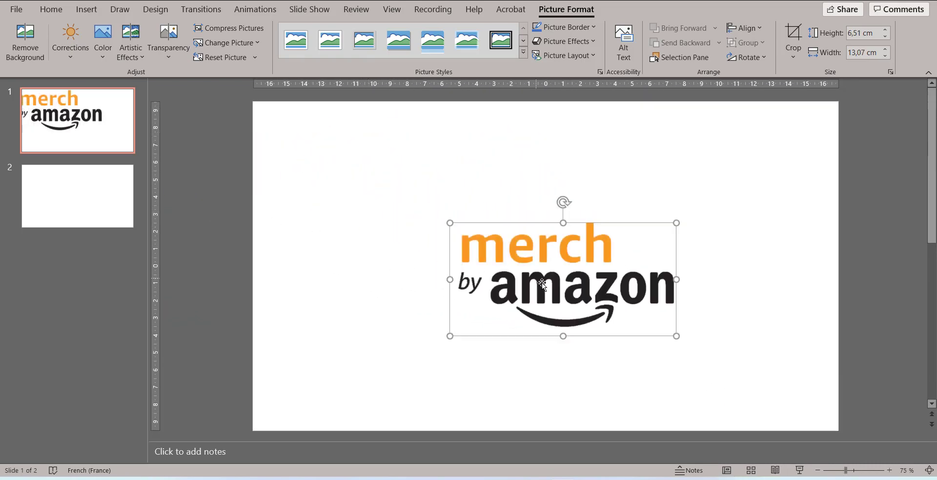
pyautogui.moveTo(575, 282); pyautogui.dragTo(636, 259)
pyautogui.press('Escape')
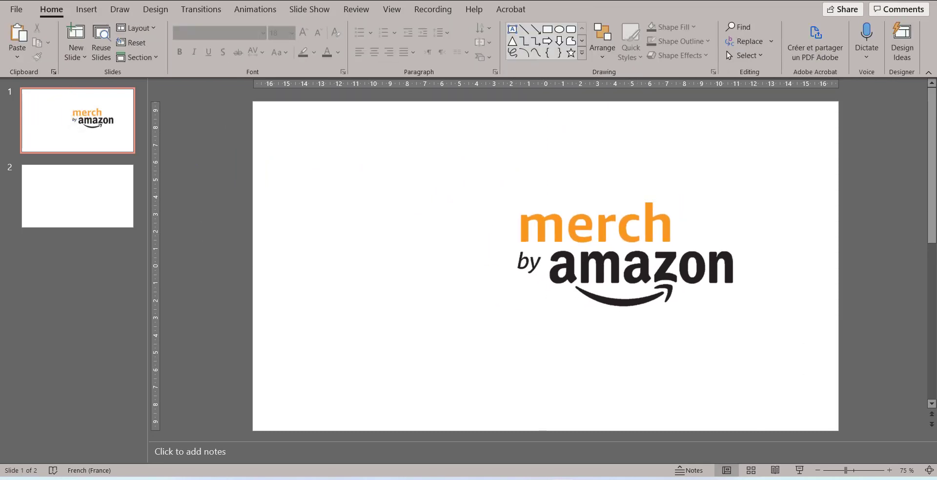
# Open the Insert > Icons stock images and cutouts library
pyautogui.click(119, 9)
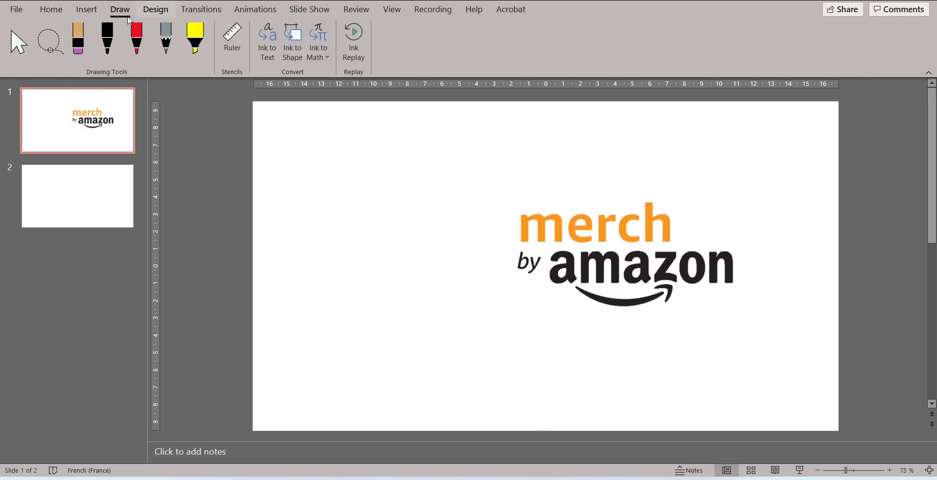
pyautogui.click(88, 10)
pyautogui.click(244, 39)
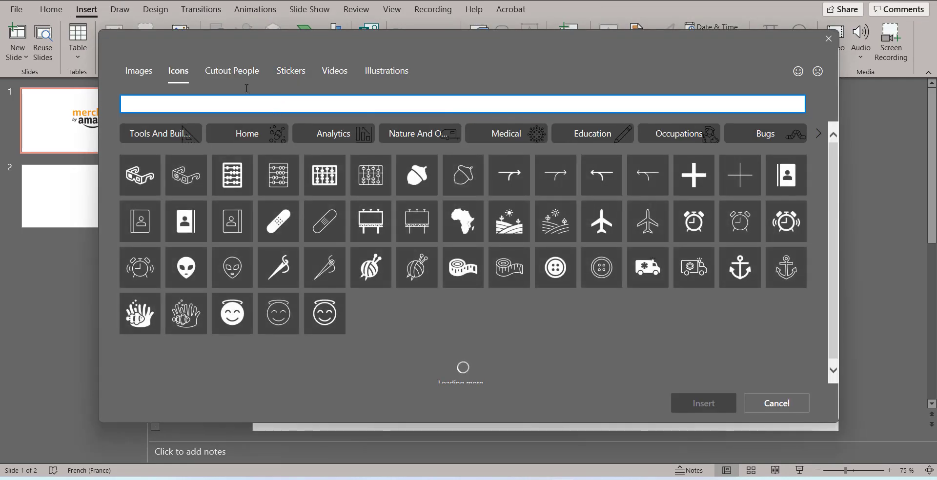
# Insert the Cutout People photo of the woman in the red top and black suit
pyautogui.click(242, 75)
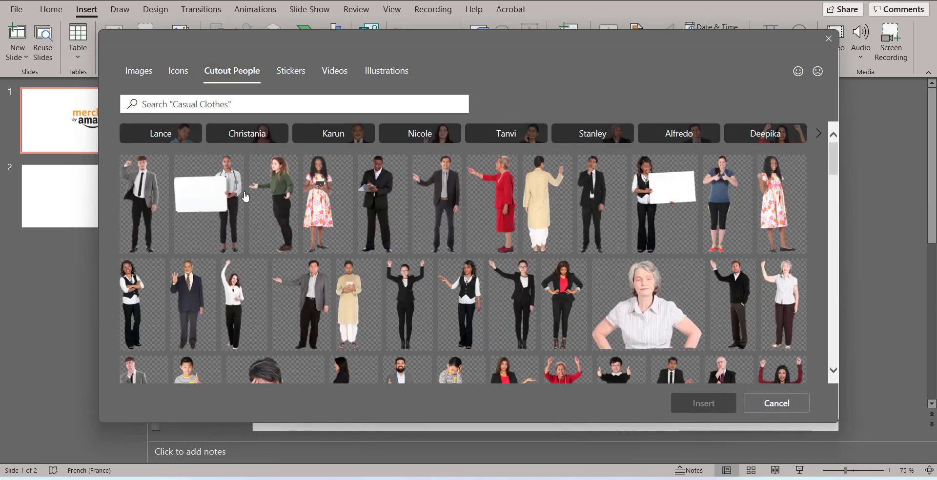
pyautogui.moveTo(663, 203)
pyautogui.scroll(-3, 685, 217)
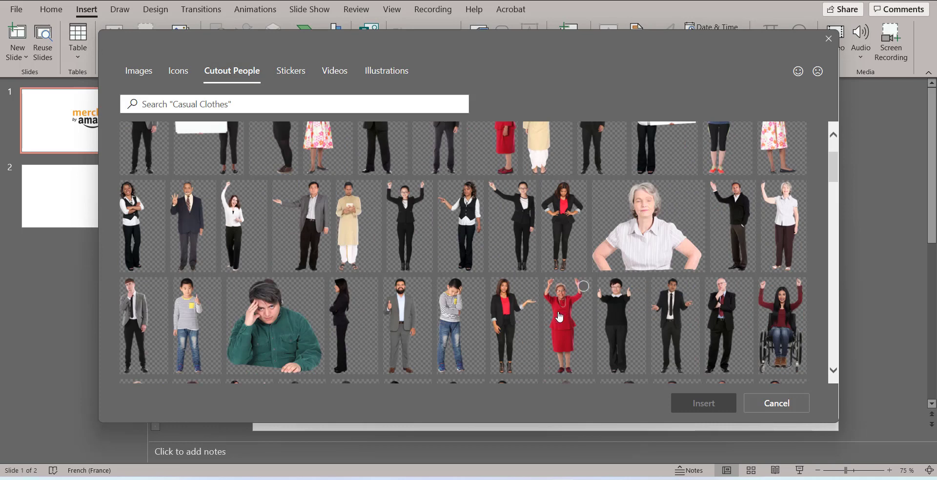
pyautogui.click(529, 287)
pyautogui.click(701, 404)
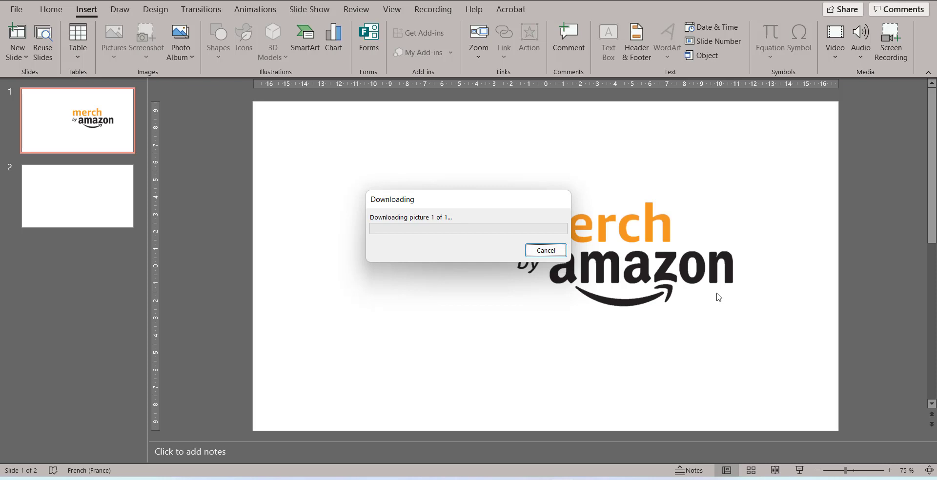
# Place and enlarge the cutout woman beside the logo, moving the logo to the upper right
pyautogui.moveTo(546, 223); pyautogui.dragTo(413, 229)
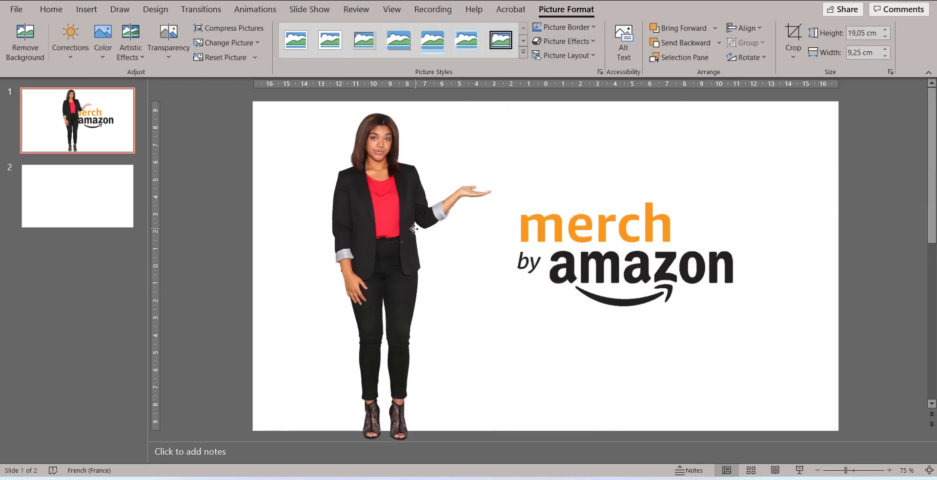
pyautogui.moveTo(489, 111); pyautogui.dragTo(458, 234)
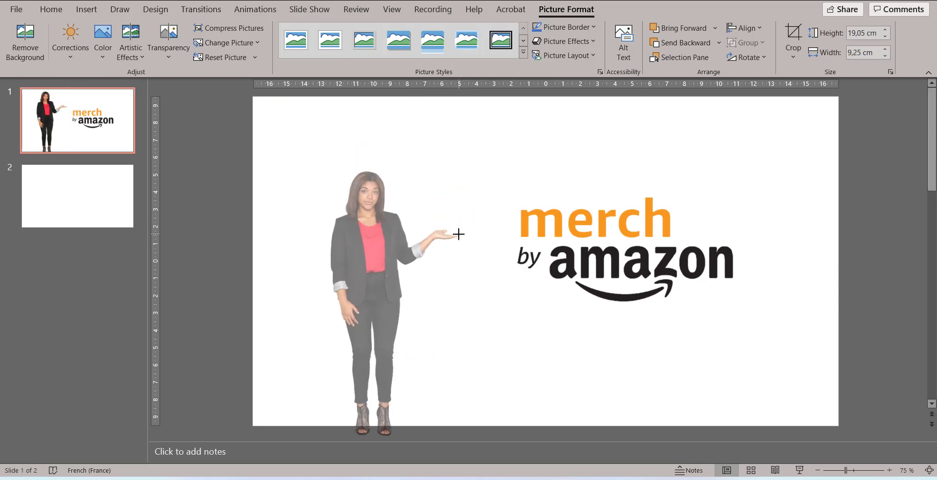
pyautogui.moveTo(390, 253); pyautogui.dragTo(366, 239)
pyautogui.moveTo(610, 254)
pyautogui.mouseDown()
pyautogui.moveTo(532, 197)
pyautogui.moveTo(627, 185)
pyautogui.mouseUp()
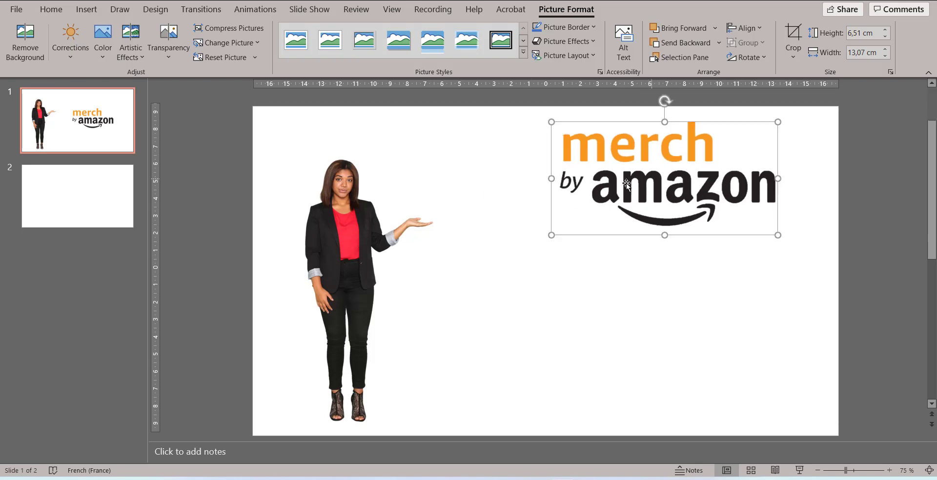
pyautogui.moveTo(374, 245); pyautogui.dragTo(536, 238)
pyautogui.click(681, 307)
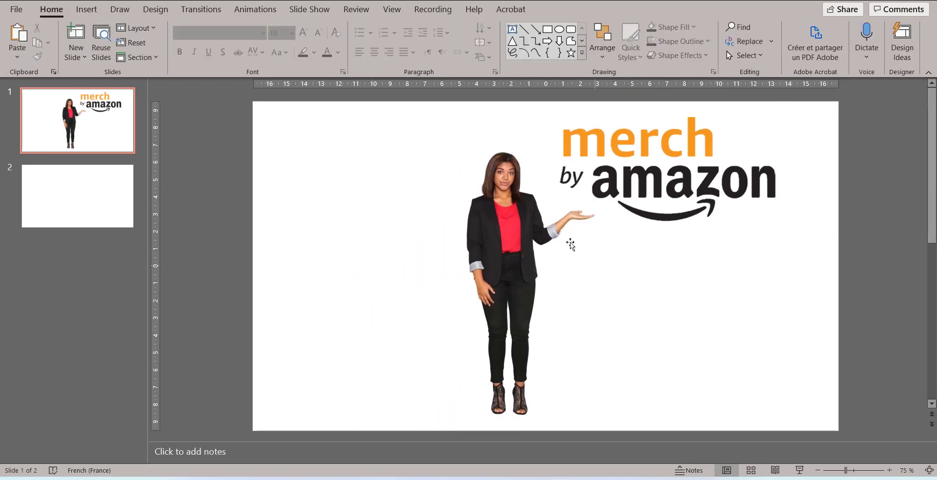
pyautogui.click(570, 244)
pyautogui.moveTo(464, 136); pyautogui.dragTo(453, 124)
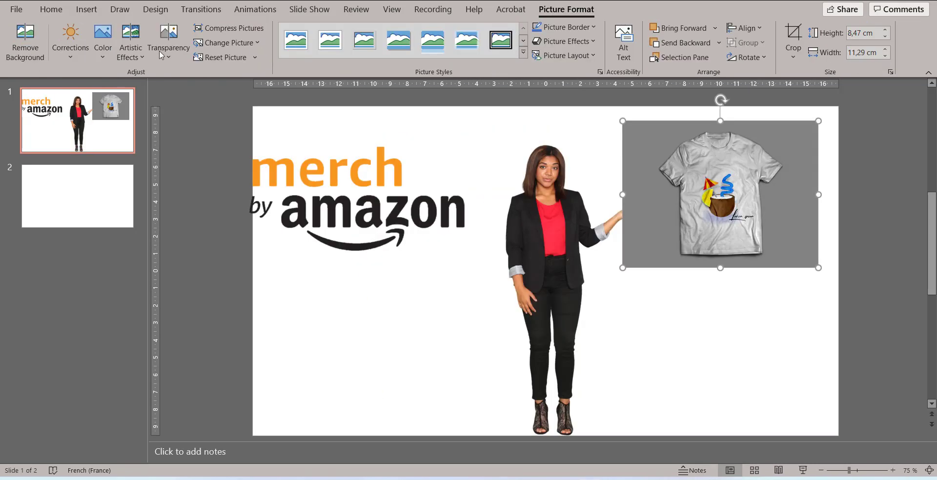
# Move the T-shirt picture beside the woman's outstretched hand and start Remove Background on it
pyautogui.moveTo(671, 199); pyautogui.dragTo(687, 225)
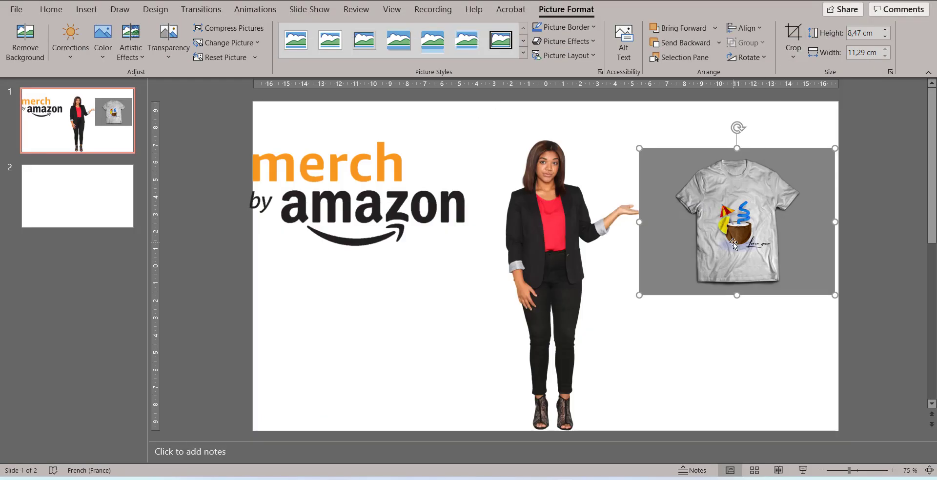
pyautogui.moveTo(733, 239); pyautogui.dragTo(733, 226)
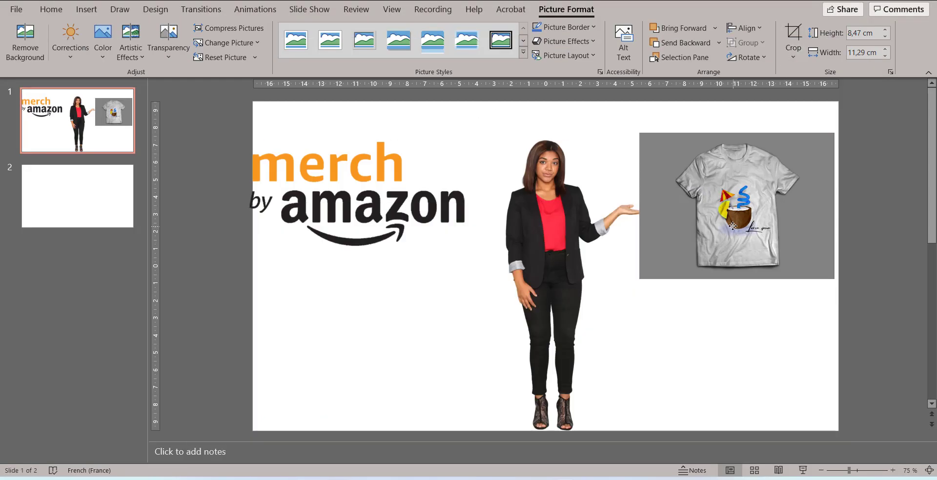
pyautogui.click(24, 42)
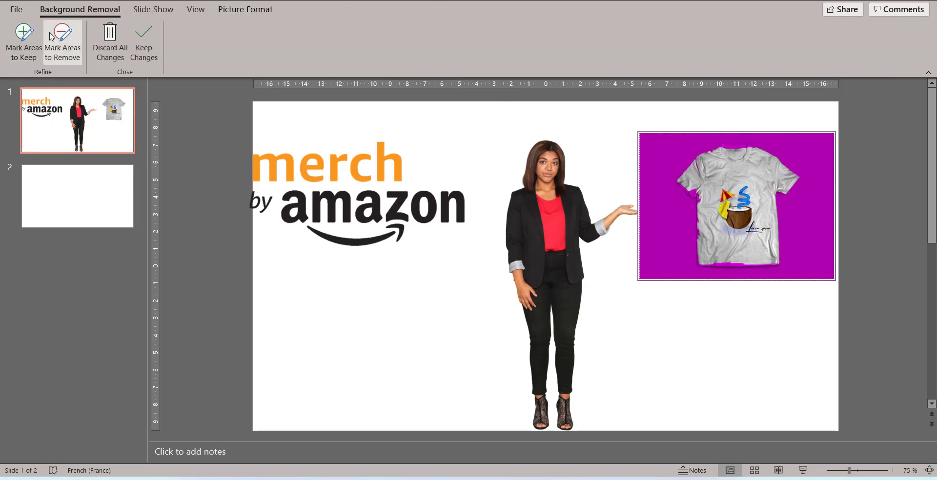
# Keep the T-shirt's left-sleeve patch, bottom hem and collar, then apply the background removal
pyautogui.click(24, 41)
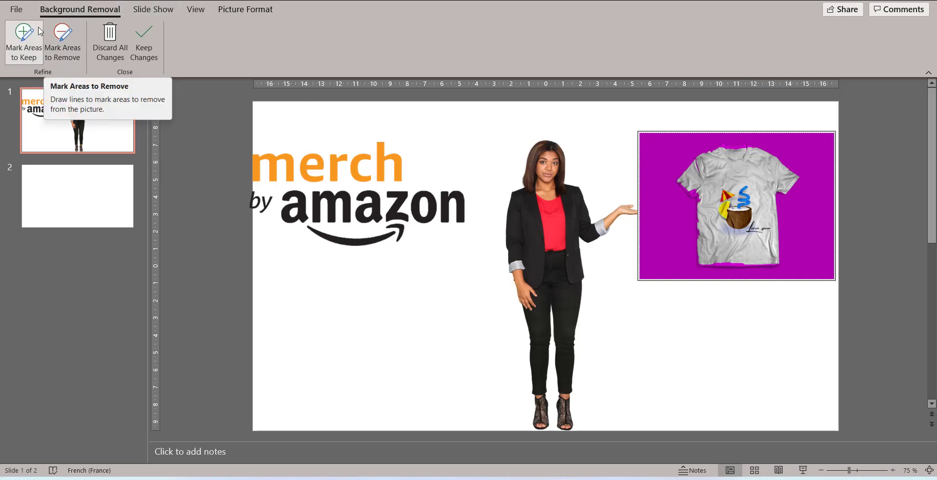
pyautogui.moveTo(697, 188); pyautogui.dragTo(695, 188)
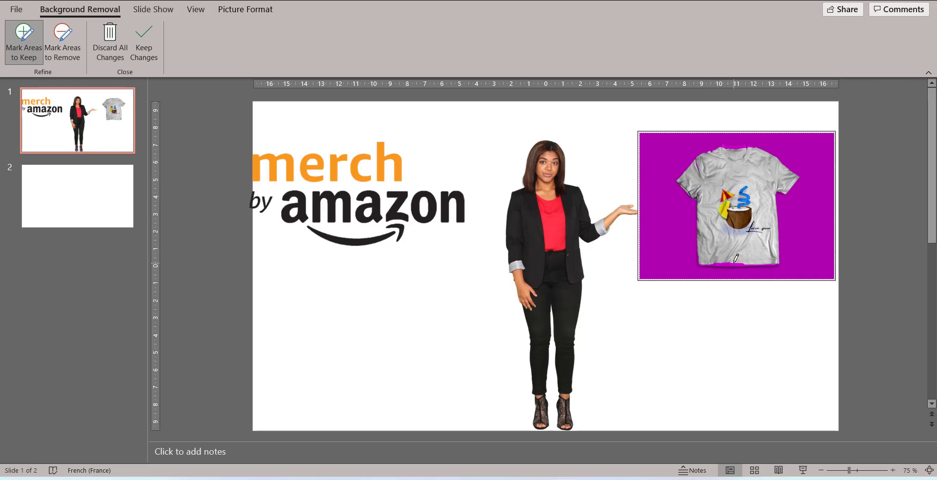
pyautogui.moveTo(736, 258); pyautogui.dragTo(737, 260)
pyautogui.moveTo(748, 146); pyautogui.dragTo(750, 146)
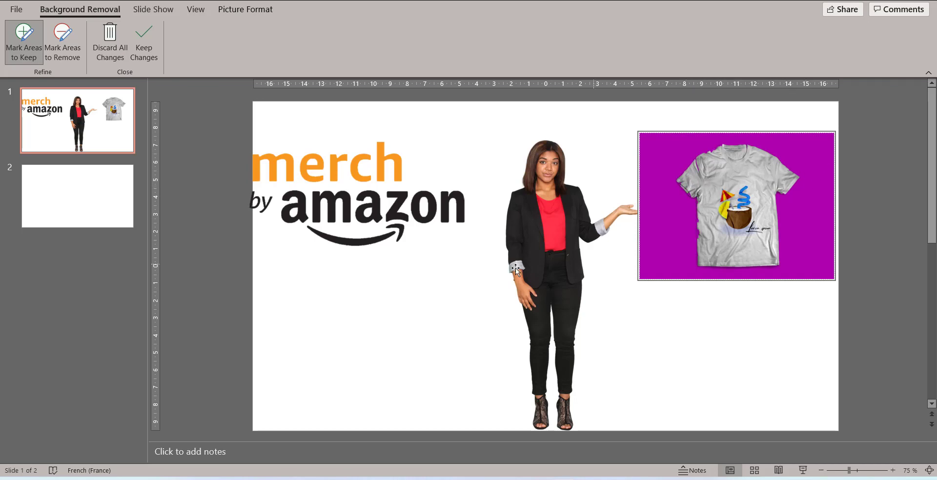
pyautogui.click(145, 33)
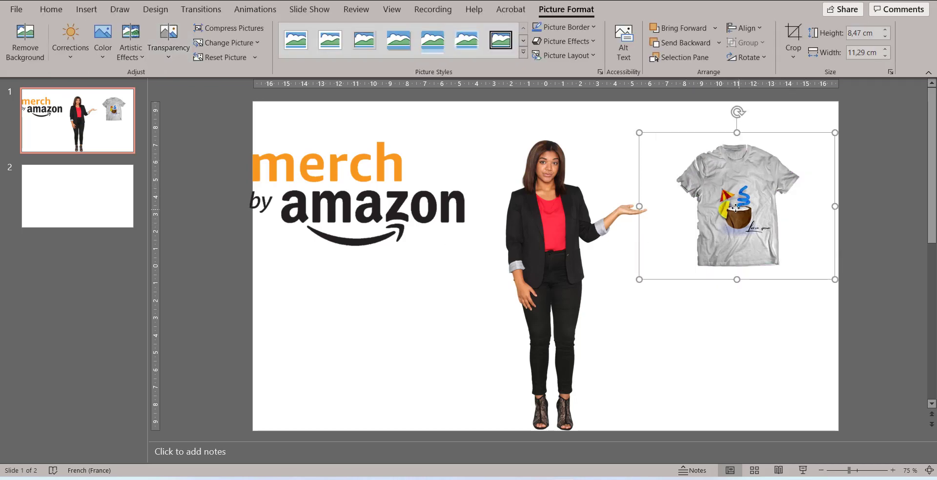
# Resize the T-shirt to about 9.72 × 12.96 cm near the woman's hand, undoing two adjustments
pyautogui.moveTo(736, 208); pyautogui.dragTo(714, 201)
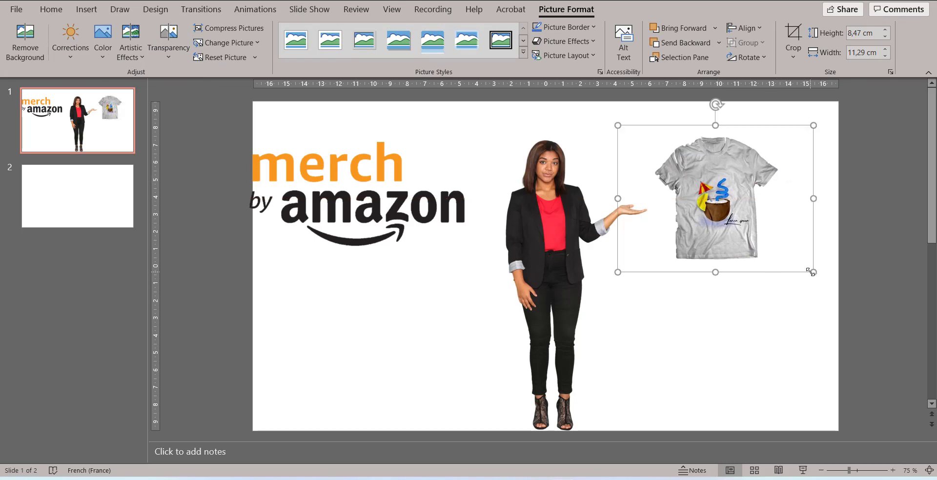
pyautogui.moveTo(810, 271); pyautogui.dragTo(736, 210)
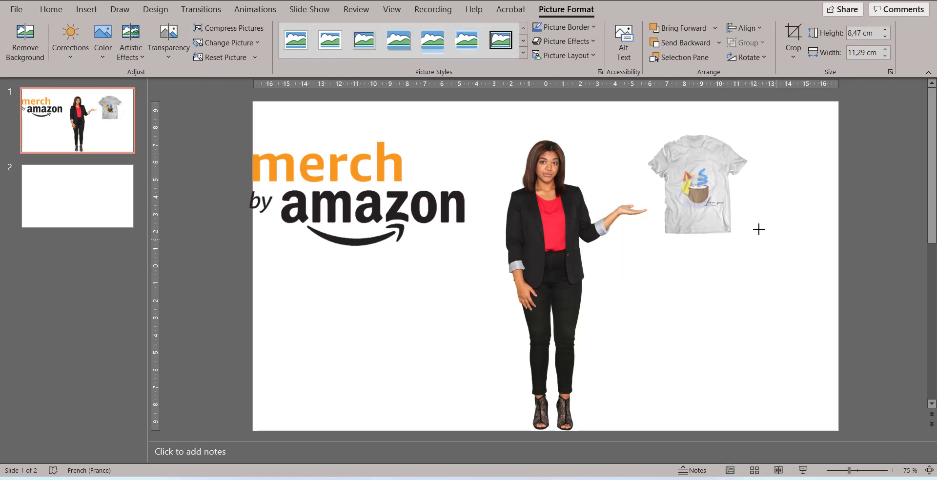
pyautogui.moveTo(795, 241)
pyautogui.mouseDown()
pyautogui.moveTo(807, 269)
pyautogui.moveTo(779, 265)
pyautogui.mouseUp()
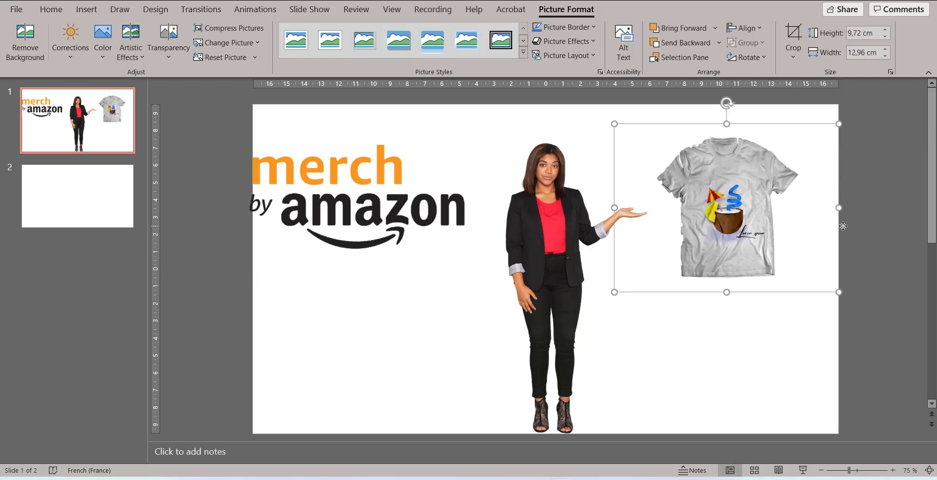
pyautogui.click(872, 208)
pyautogui.hotkey('ctrl', 'z')
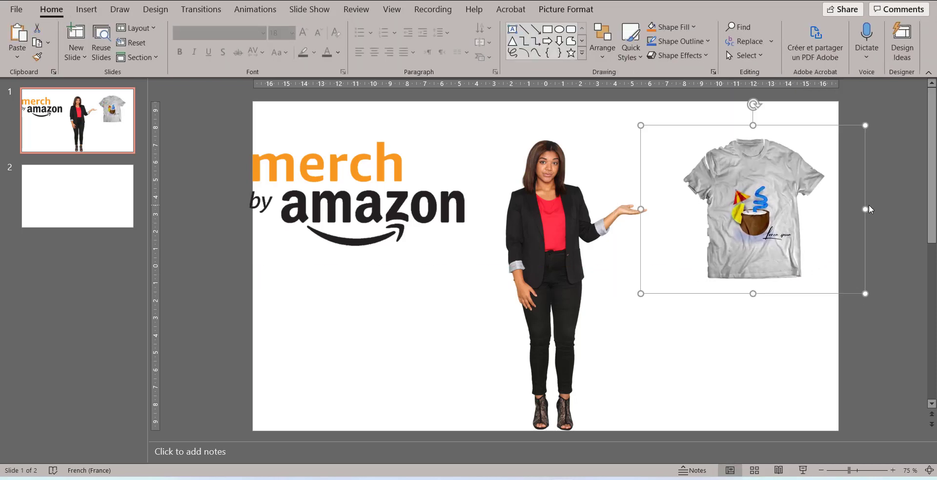
pyautogui.hotkey('ctrl', 'z')
pyautogui.hotkey('ctrl', 'z')
pyautogui.hotkey('ctrl', 'z')
pyautogui.hotkey('ctrl', 'z')
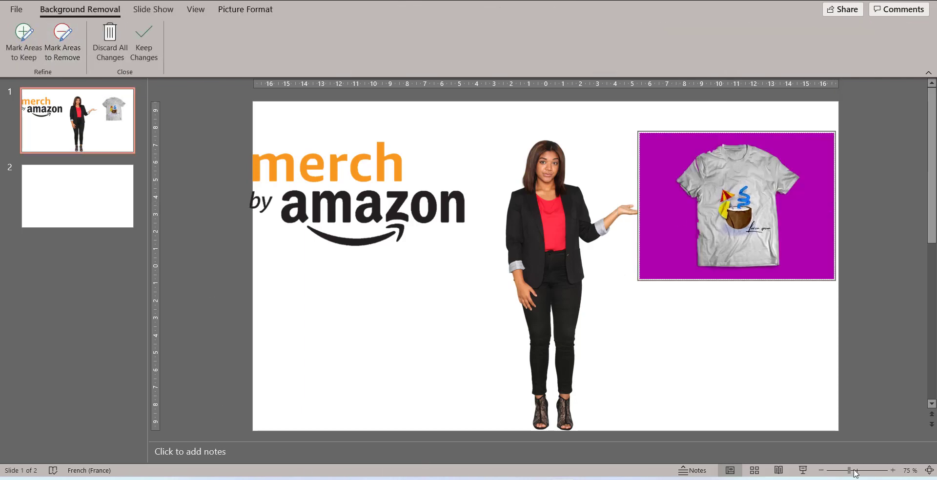
# Mark the T-shirt's left shoulder and left edge as areas to keep
pyautogui.keyDown('ctrl'); pyautogui.scroll(3, 671, 363); pyautogui.keyUp('ctrl')
pyautogui.keyDown('ctrl'); pyautogui.scroll(4, 671, 364); pyautogui.keyUp('ctrl')
pyautogui.keyDown('ctrl'); pyautogui.scroll(4, 671, 364); pyautogui.keyUp('ctrl')
pyautogui.keyDown('ctrl'); pyautogui.scroll(3, 671, 363); pyautogui.keyUp('ctrl')
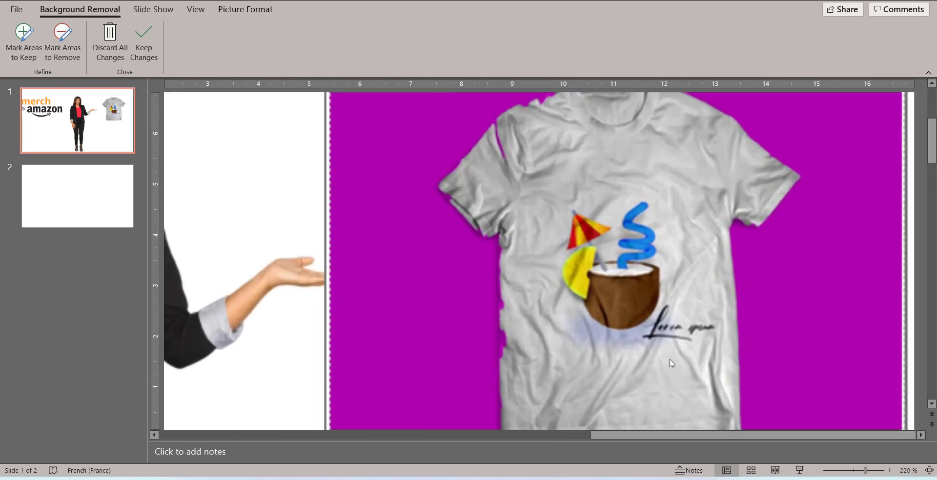
pyautogui.scroll(1, 631, 315)
pyautogui.scroll(-2, 630, 319)
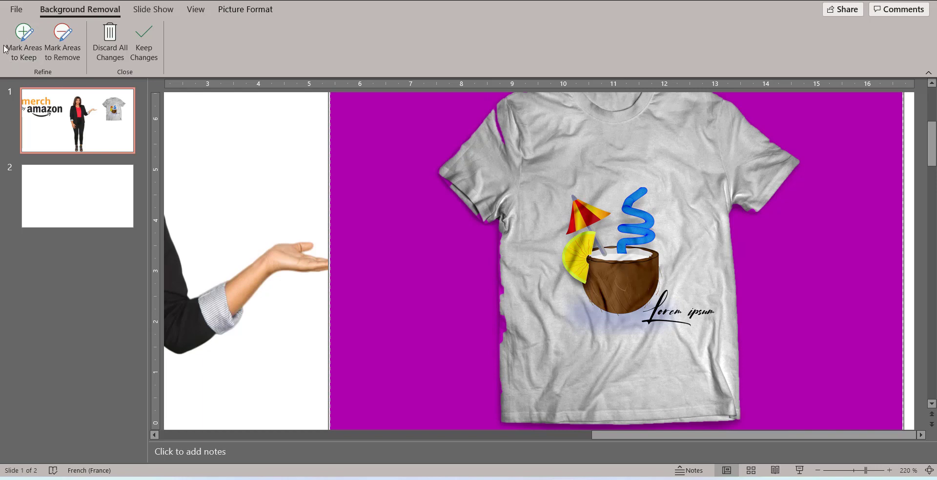
pyautogui.click(24, 44)
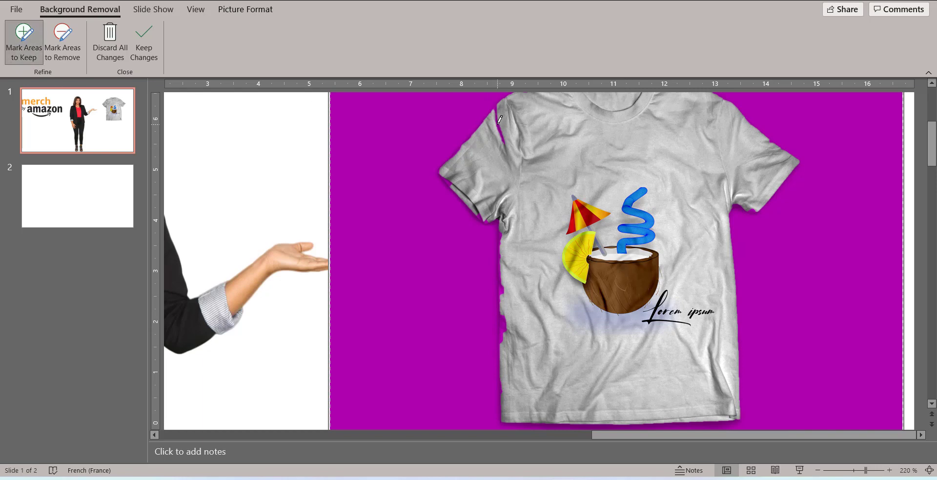
pyautogui.moveTo(501, 120); pyautogui.dragTo(505, 146)
pyautogui.scroll(3, 523, 188)
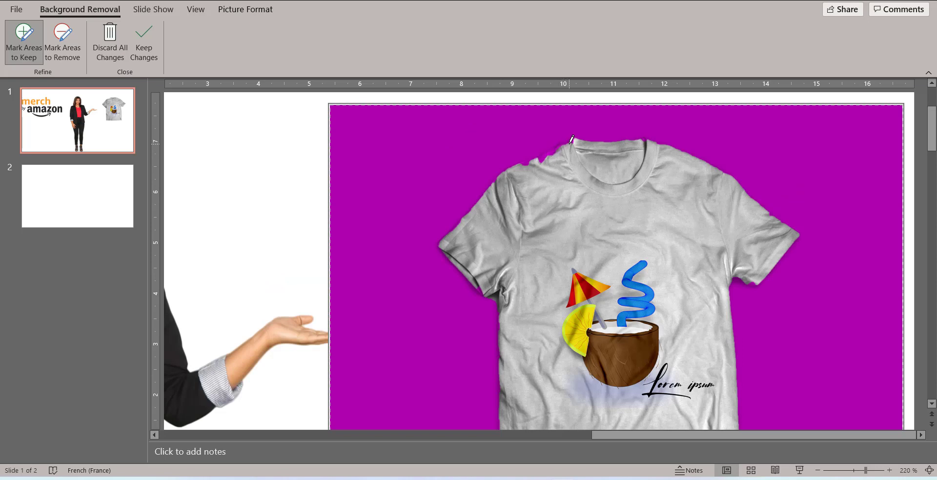
pyautogui.moveTo(570, 139); pyautogui.dragTo(529, 158)
pyautogui.scroll(-3, 637, 247)
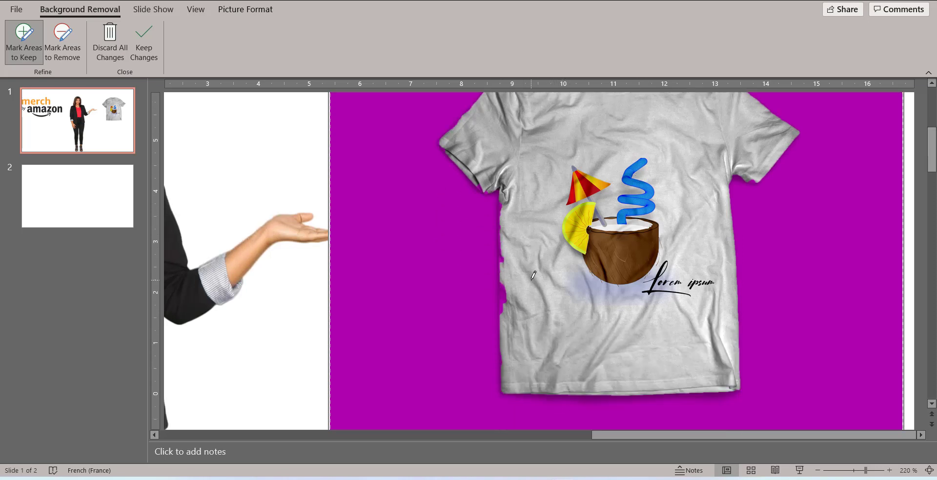
pyautogui.moveTo(503, 196); pyautogui.dragTo(514, 335)
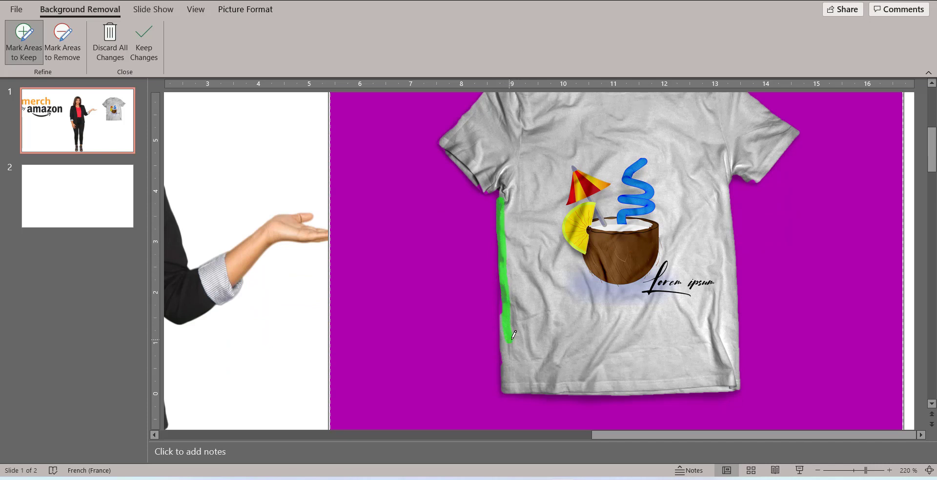
# Keep the collar and left sleeve, apply the removal, and move the shirt higher
pyautogui.scroll(3, 670, 297)
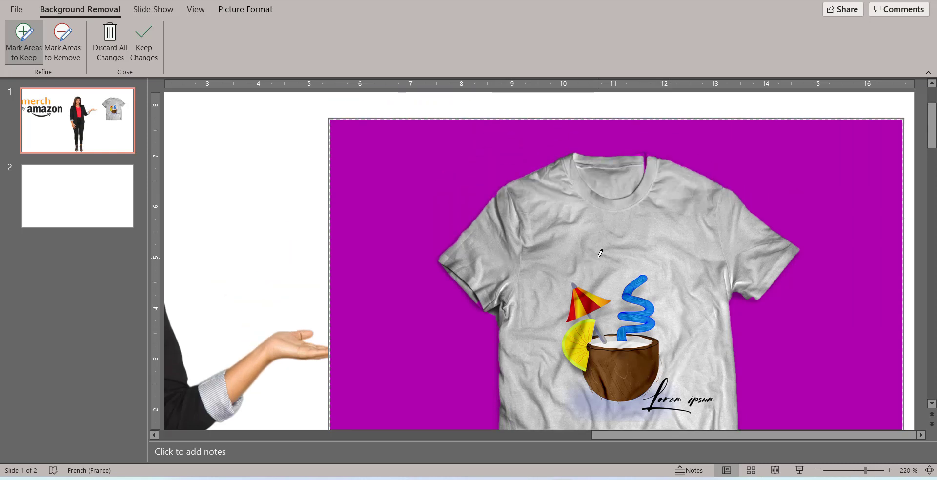
pyautogui.moveTo(634, 157)
pyautogui.mouseDown()
pyautogui.moveTo(650, 155)
pyautogui.moveTo(620, 203)
pyautogui.mouseUp()
pyautogui.moveTo(646, 164)
pyautogui.mouseDown()
pyautogui.moveTo(645, 150)
pyautogui.moveTo(658, 157)
pyautogui.mouseUp()
pyautogui.scroll(-3, 704, 254)
pyautogui.scroll(1, 704, 254)
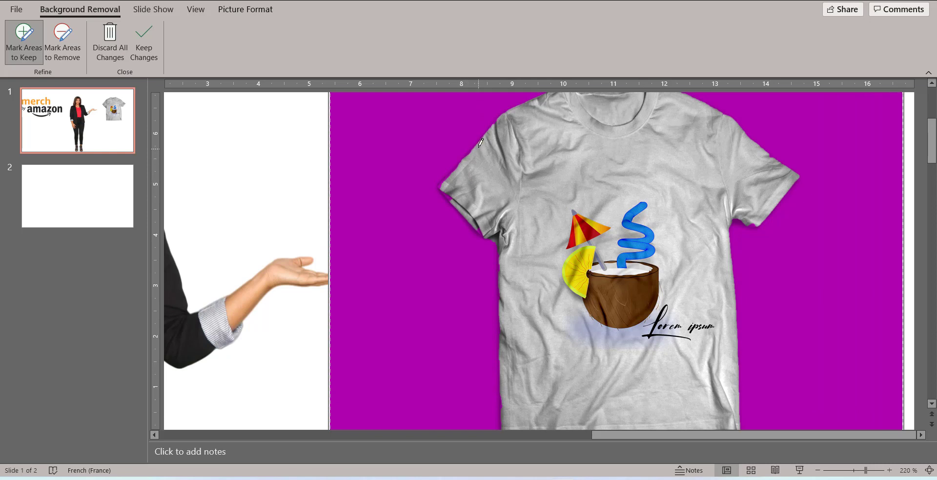
pyautogui.moveTo(481, 143); pyautogui.dragTo(437, 188)
pyautogui.click(480, 226)
pyautogui.scroll(1, 642, 244)
pyautogui.scroll(-3, 644, 240)
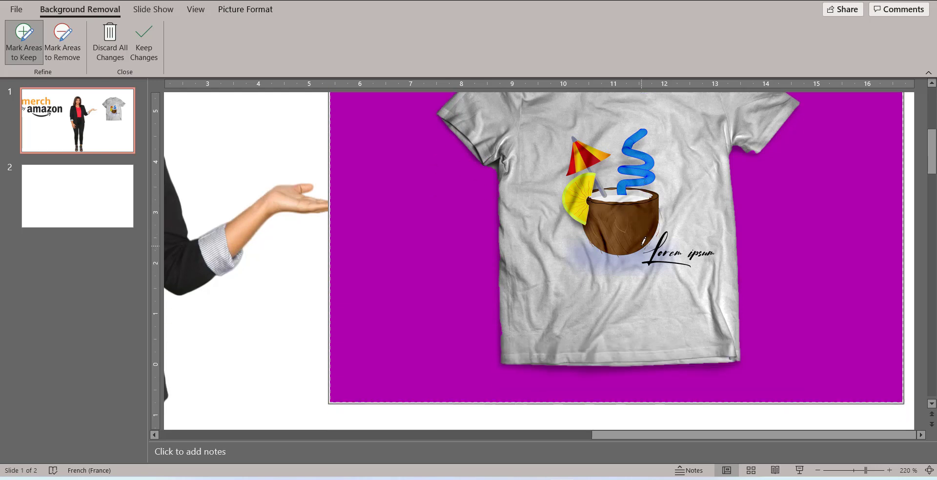
pyautogui.scroll(4, 643, 240)
pyautogui.scroll(1, 644, 241)
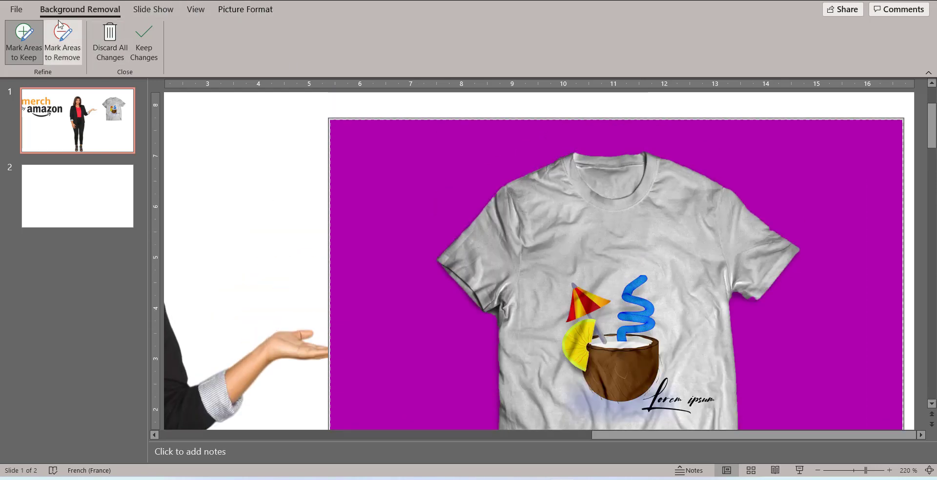
pyautogui.click(143, 44)
pyautogui.moveTo(592, 292); pyautogui.dragTo(590, 212)
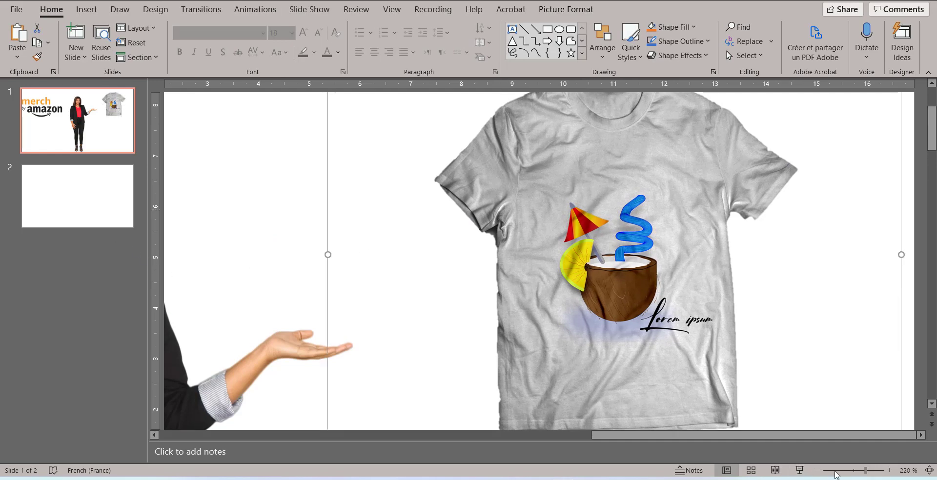
# Zoom out to the whole slide and shift the T-shirt slightly left
pyautogui.moveTo(865, 471); pyautogui.dragTo(847, 471)
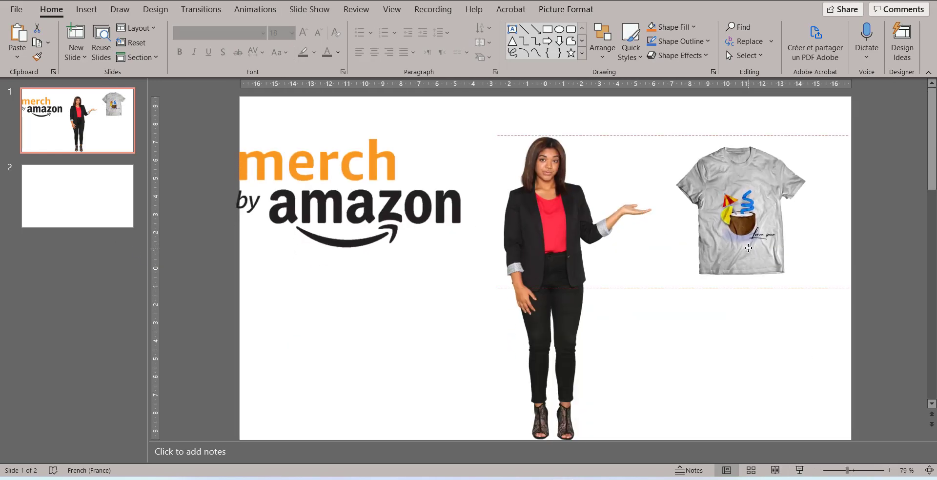
pyautogui.moveTo(748, 247); pyautogui.dragTo(733, 245)
pyautogui.click(763, 325)
# Reposition and shrink the merch by amazon logo to fit the slide's upper left
pyautogui.moveTo(365, 165); pyautogui.dragTo(399, 224)
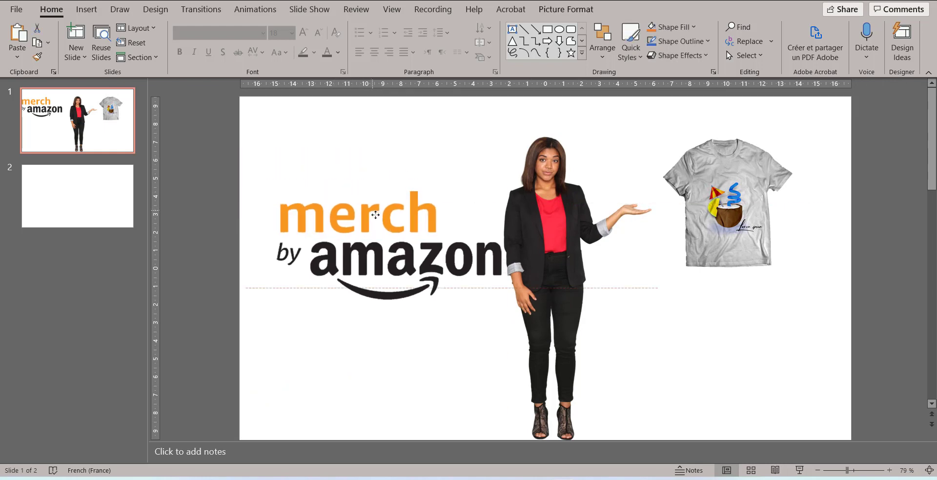
pyautogui.moveTo(266, 189); pyautogui.dragTo(287, 204)
pyautogui.hotkey('ctrl', 'x')
pyautogui.hotkey('ctrl', 'v')
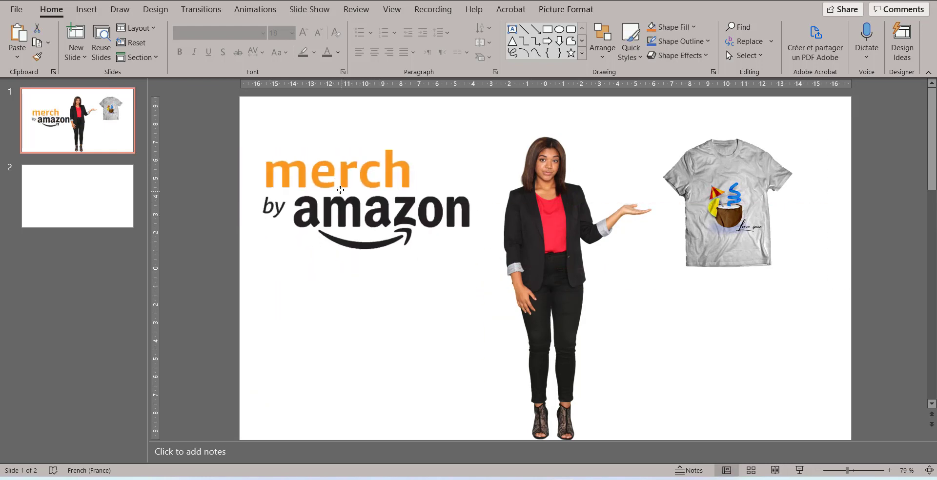
pyautogui.doubleClick(440, 207)
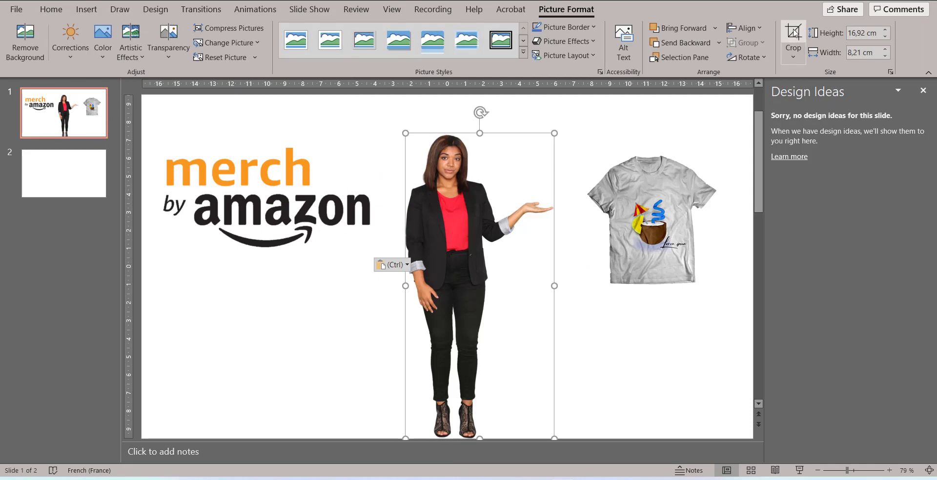
# Crop the presenter picture at the hips to remove her legs
pyautogui.click(793, 37)
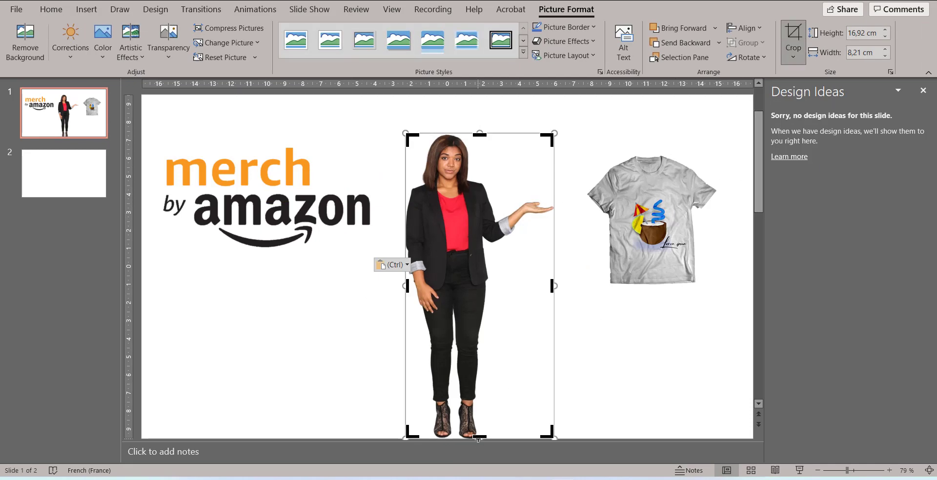
pyautogui.moveTo(478, 438); pyautogui.dragTo(487, 315)
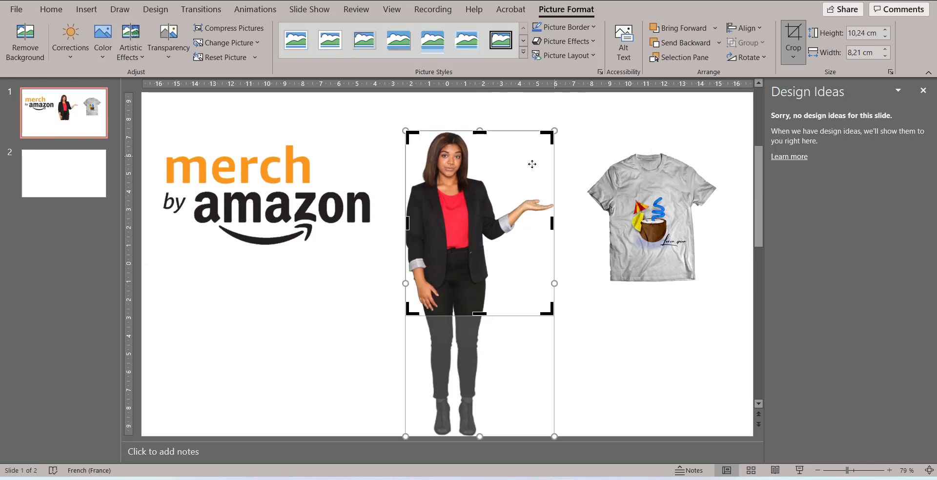
pyautogui.click(590, 131)
# Place the cropped presenter beside the T-shirt and close the design suggestions pane
pyautogui.moveTo(470, 212)
pyautogui.mouseDown()
pyautogui.moveTo(518, 213)
pyautogui.moveTo(481, 259)
pyautogui.mouseUp()
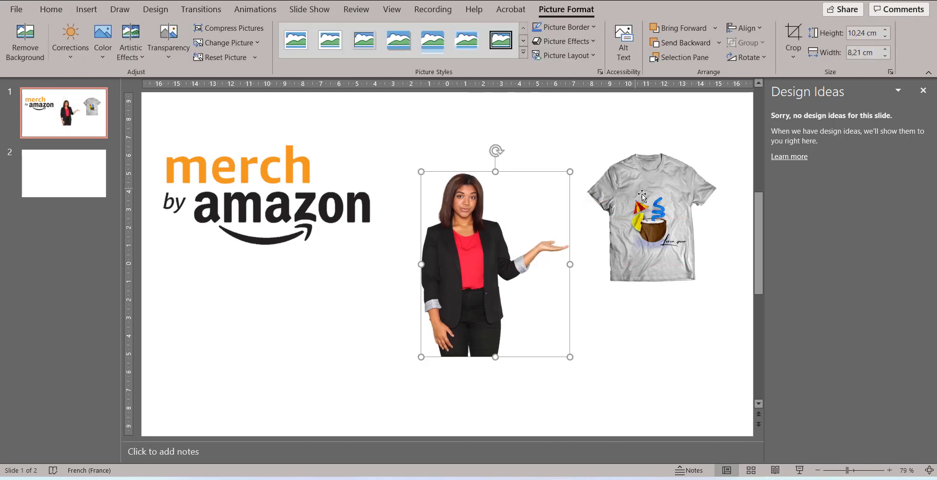
pyautogui.moveTo(644, 197); pyautogui.dragTo(649, 209)
pyautogui.moveTo(468, 263); pyautogui.dragTo(481, 237)
pyautogui.click(293, 214)
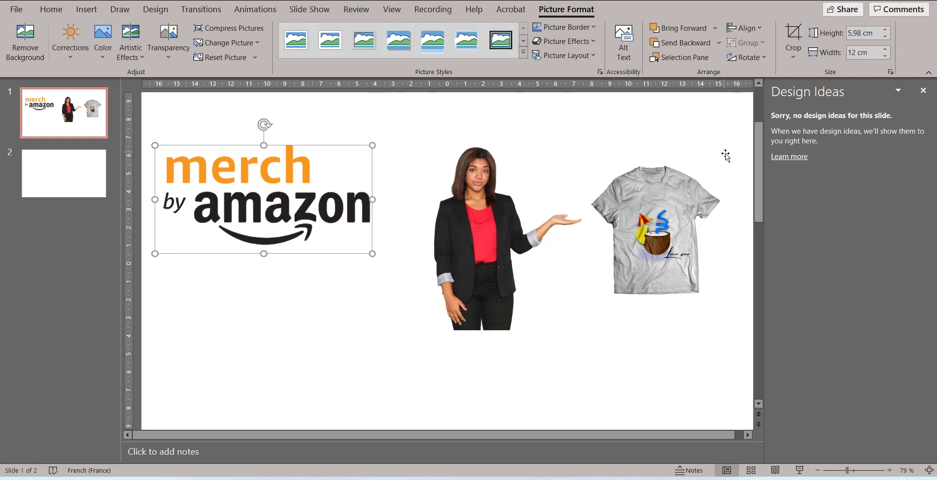
pyautogui.click(921, 91)
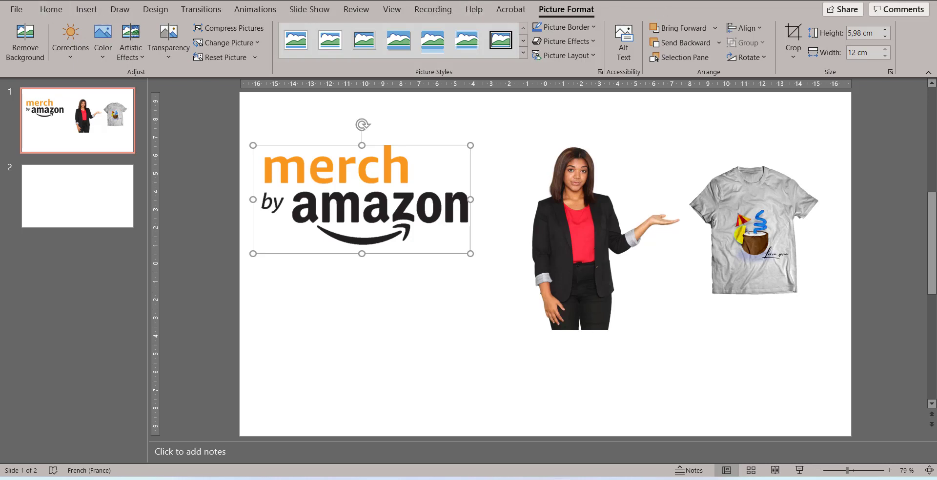
pyautogui.click(51, 10)
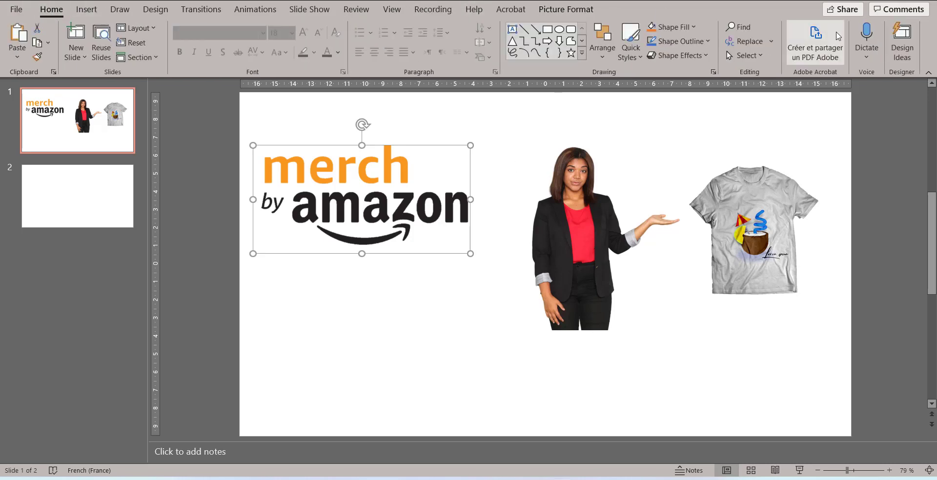
# Open Design Ideas and try several presenter, T-shirt and logo layouts
pyautogui.click(902, 43)
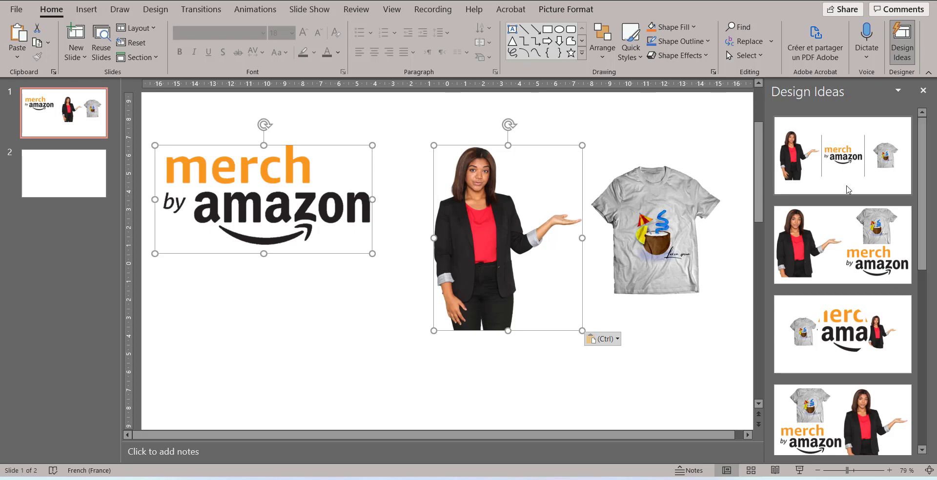
pyautogui.scroll(-1, 853, 194)
pyautogui.click(853, 193)
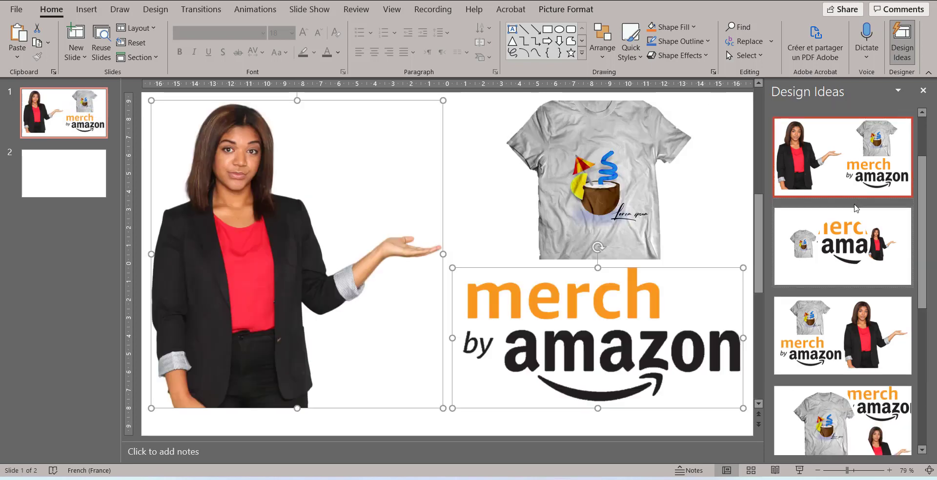
pyautogui.click(839, 335)
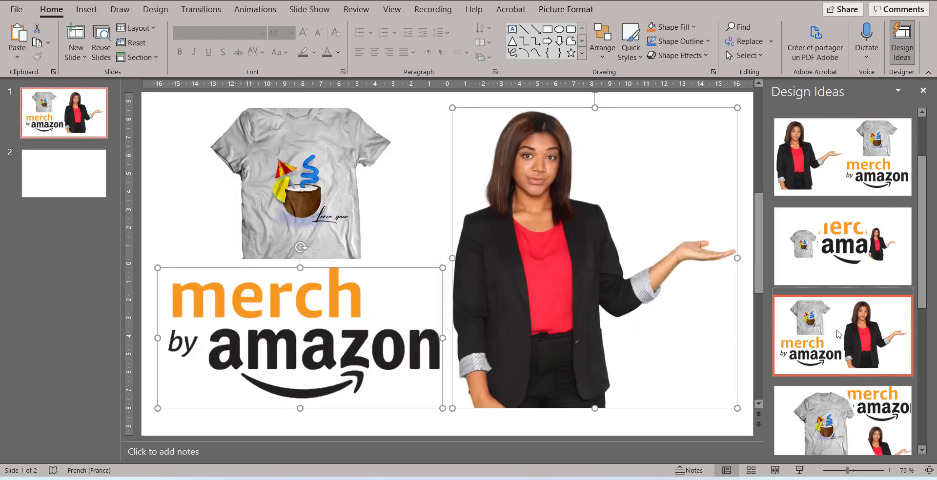
pyautogui.scroll(-3, 838, 333)
pyautogui.click(838, 334)
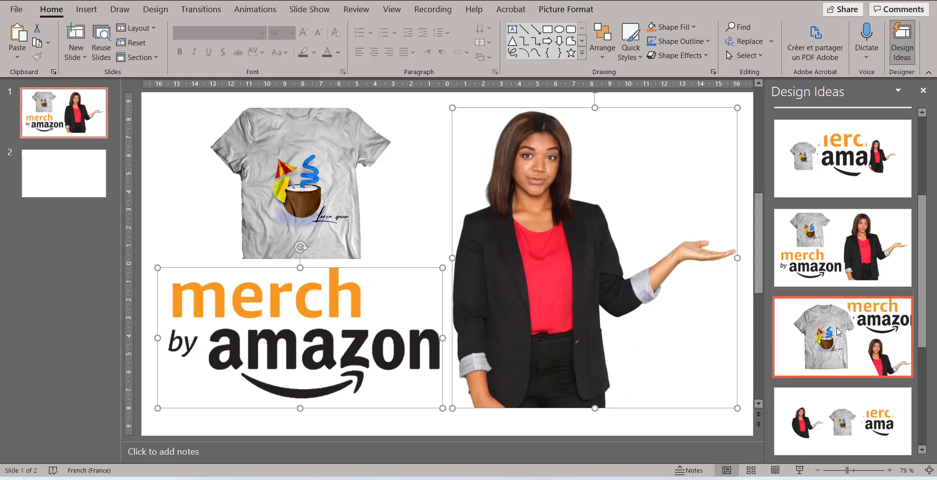
pyautogui.scroll(-3, 839, 332)
pyautogui.click(838, 332)
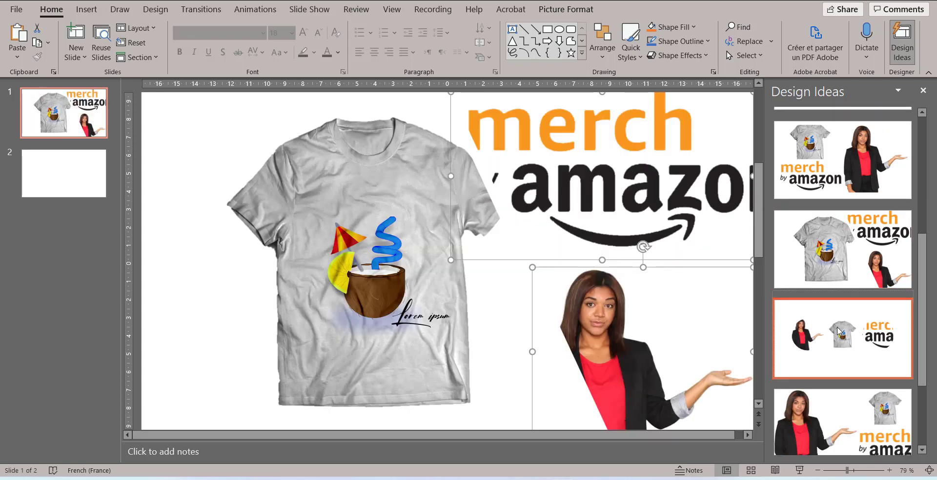
# Load more Design Ideas suggestions twice and browse the extra thumbnails
pyautogui.scroll(-3, 838, 332)
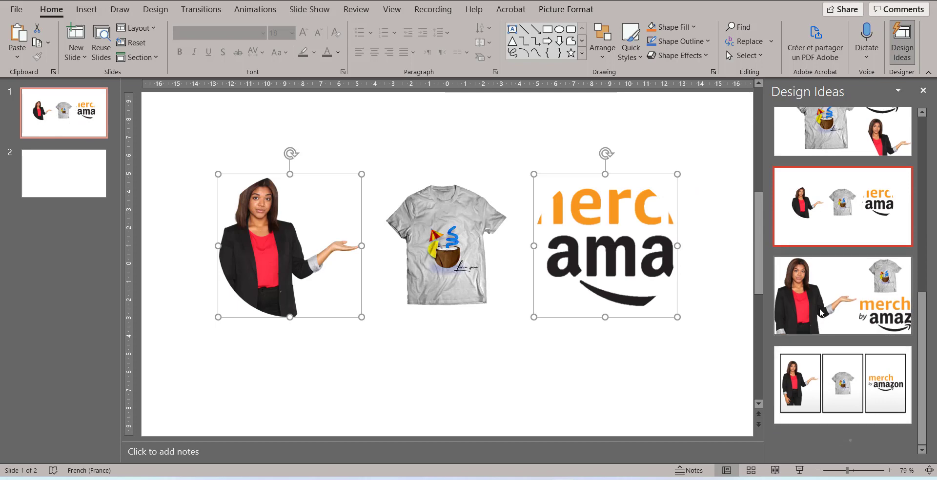
pyautogui.scroll(-2, 821, 312)
pyautogui.scroll(-2, 822, 314)
pyautogui.scroll(-2, 824, 317)
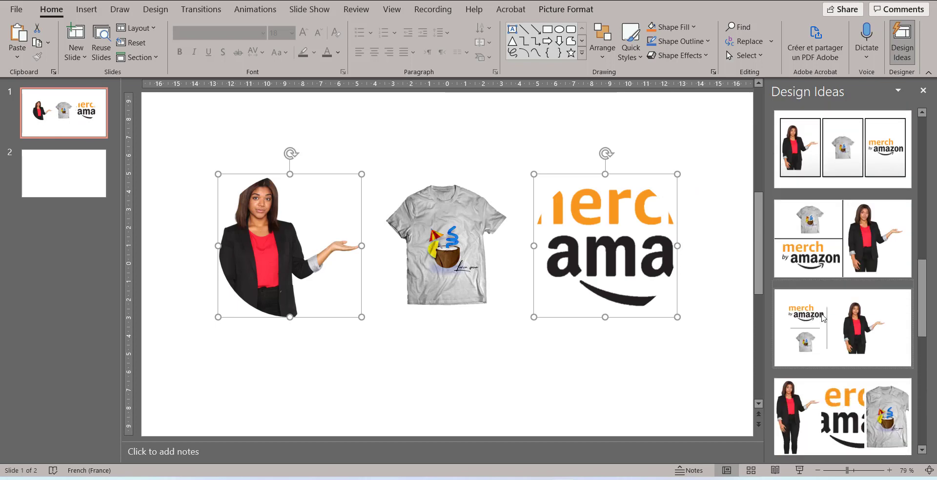
pyautogui.scroll(-2, 823, 317)
pyautogui.scroll(-2, 824, 318)
pyautogui.scroll(-2, 824, 320)
pyautogui.scroll(-2, 824, 320)
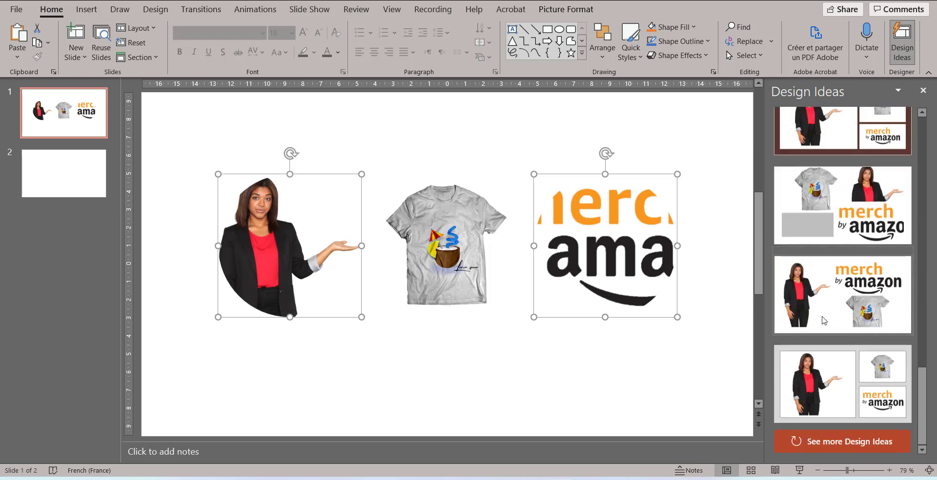
pyautogui.click(839, 442)
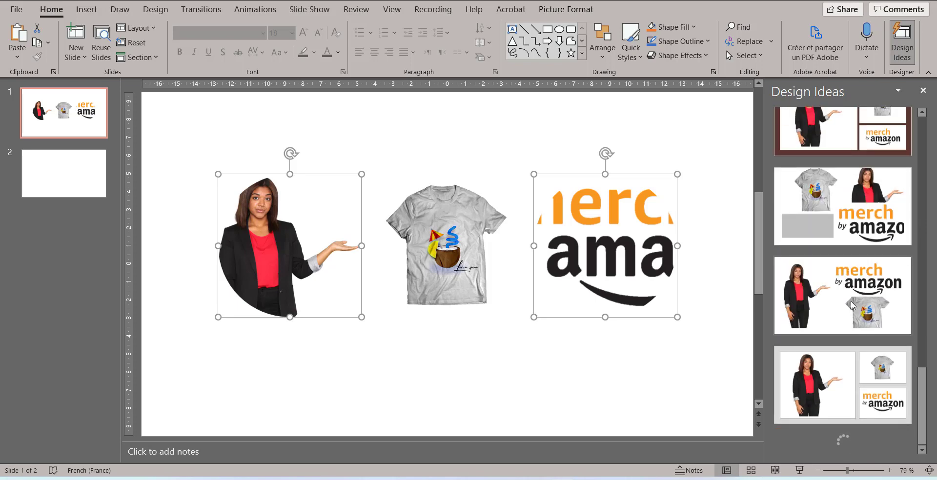
pyautogui.scroll(-2, 847, 305)
pyautogui.scroll(-2, 840, 304)
pyautogui.scroll(-2, 829, 304)
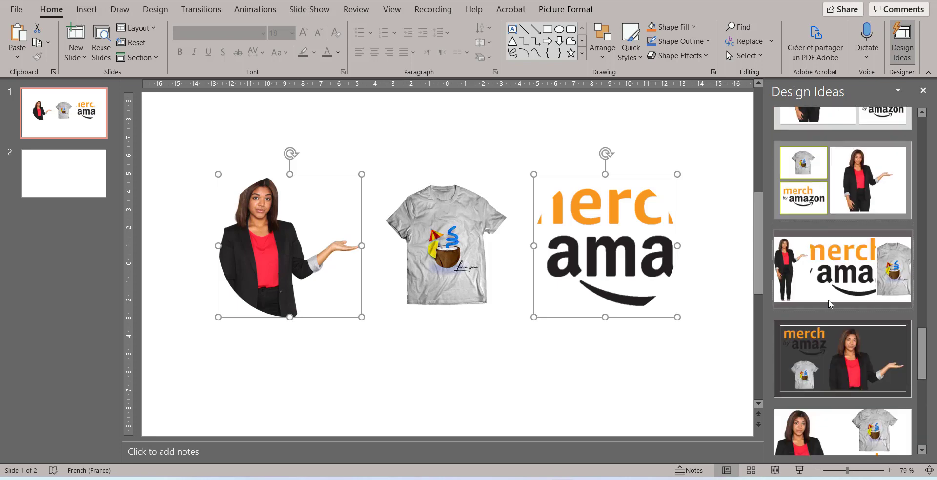
pyautogui.scroll(-2, 827, 304)
pyautogui.scroll(-2, 827, 305)
pyautogui.scroll(-2, 826, 305)
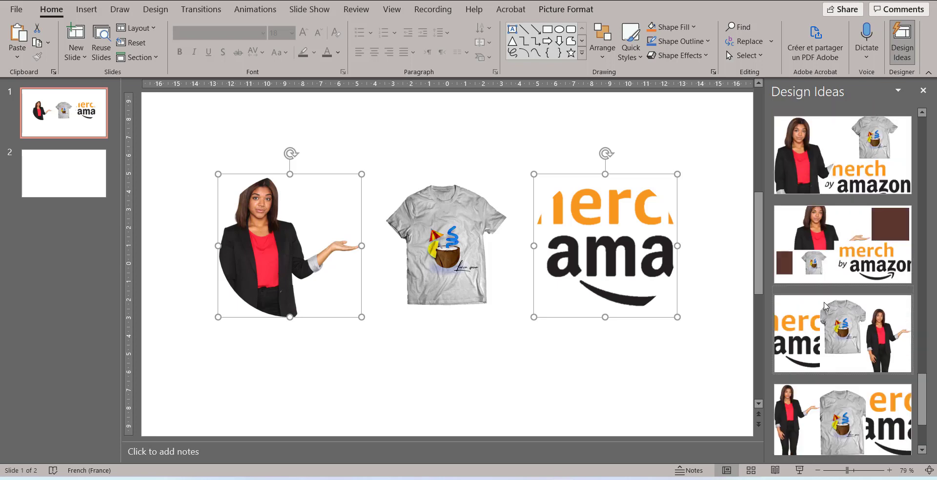
pyautogui.scroll(-2, 824, 307)
pyautogui.click(839, 441)
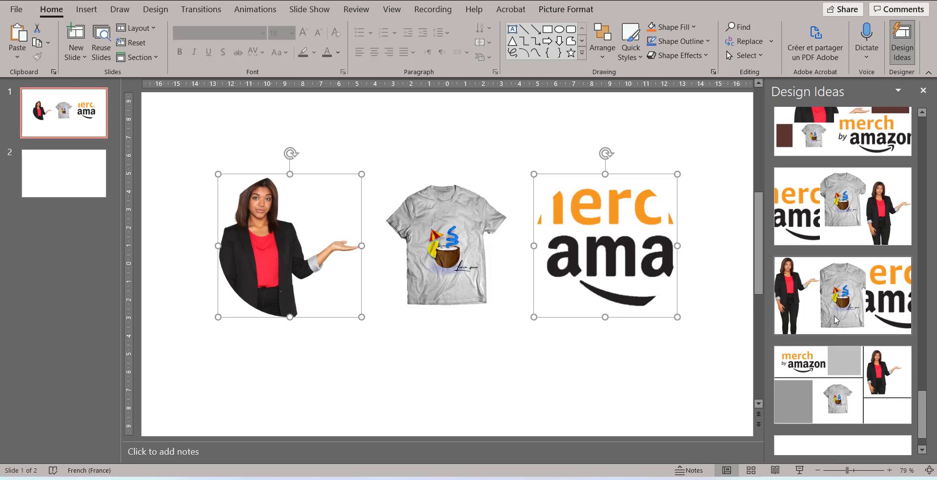
pyautogui.scroll(-2, 835, 320)
pyautogui.scroll(-2, 834, 319)
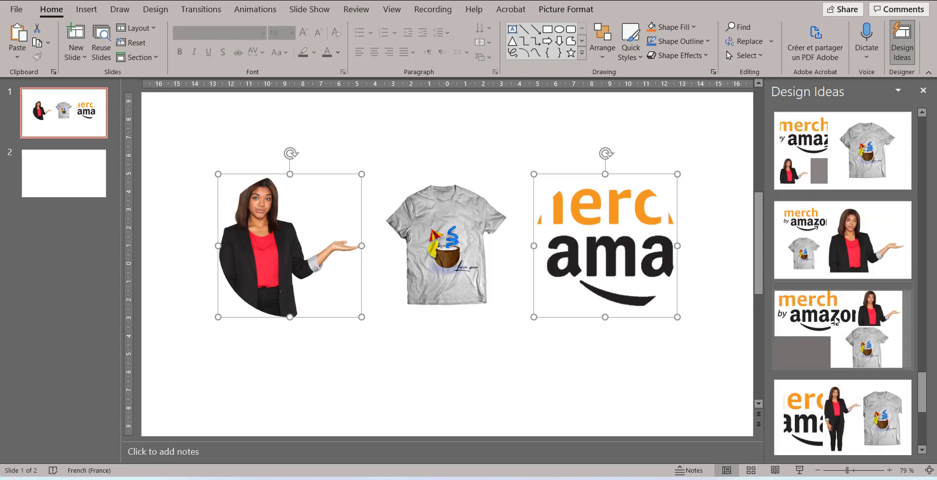
pyautogui.scroll(-2, 834, 319)
pyautogui.scroll(-1, 834, 321)
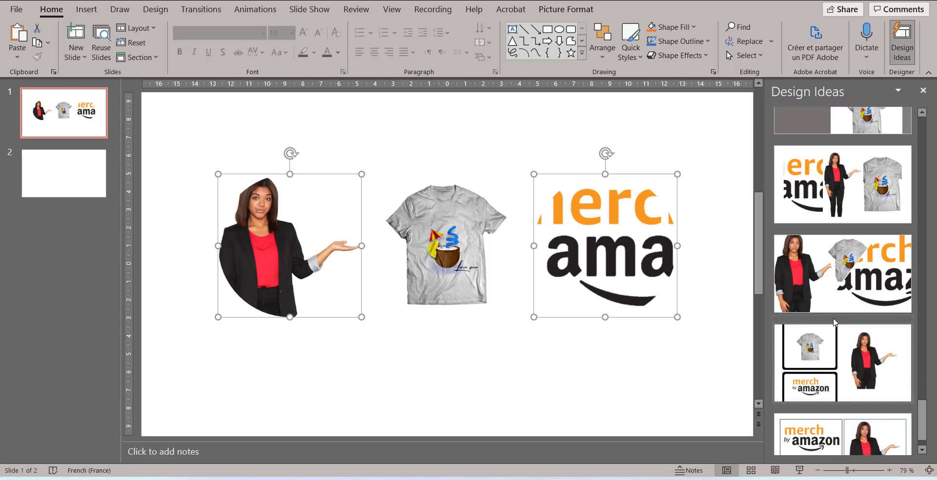
pyautogui.scroll(-1, 835, 322)
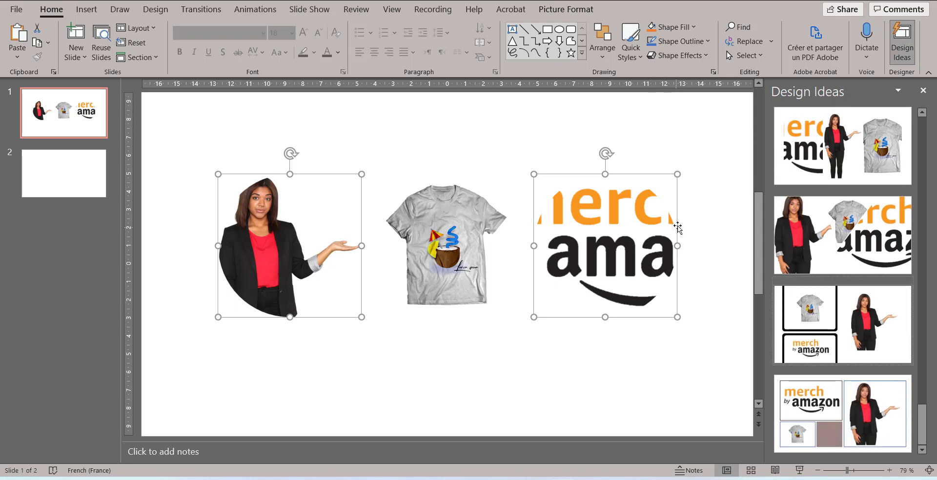
pyautogui.scroll(5, 880, 270)
pyautogui.scroll(1, 881, 273)
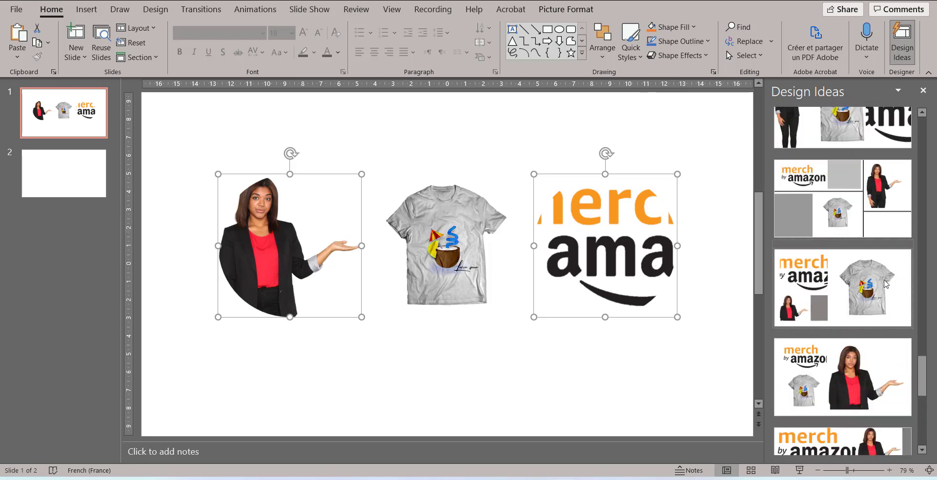
pyautogui.scroll(2, 882, 279)
pyautogui.scroll(1, 883, 285)
pyautogui.scroll(1, 884, 293)
# Apply a suggested layout, then delete the Merch by Amazon logo
pyautogui.click(884, 293)
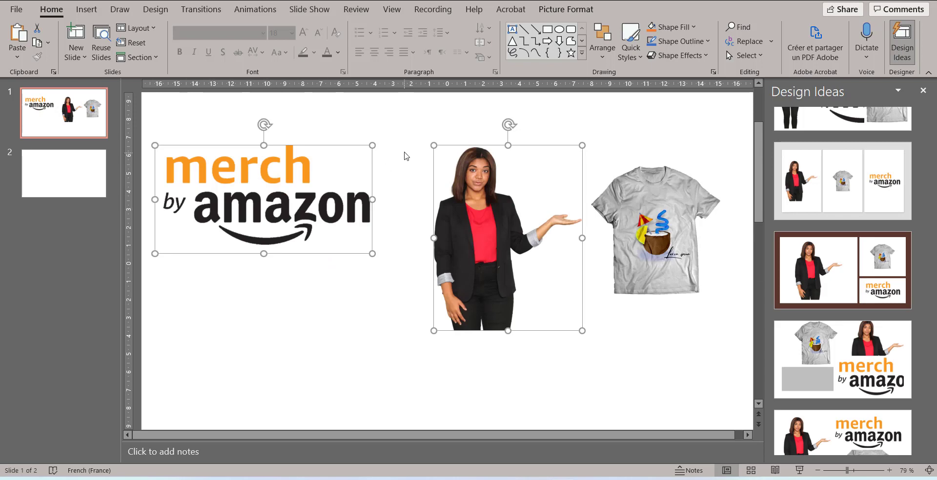
pyautogui.click(388, 132)
pyautogui.click(306, 205)
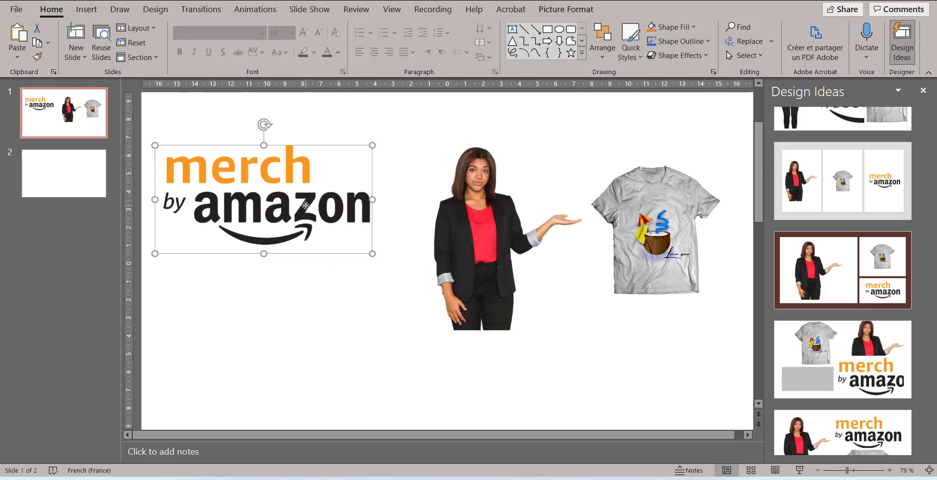
pyautogui.press('Delete')
# Refresh Design Ideas and browse the new woman-and-T-shirt layouts
pyautogui.click(895, 45)
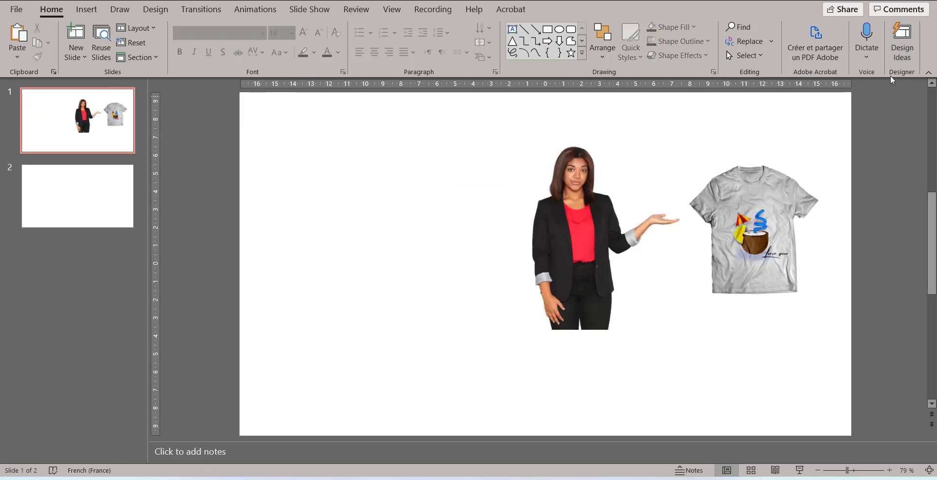
pyautogui.click(895, 45)
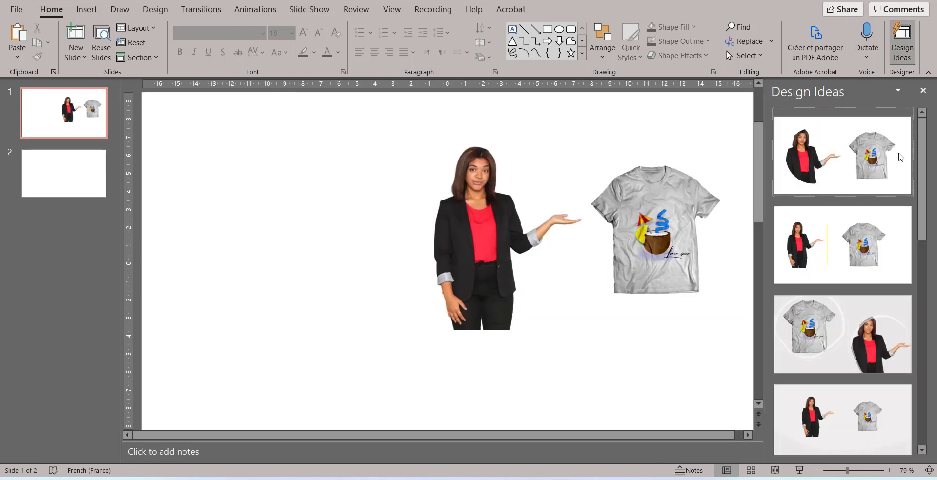
pyautogui.scroll(-2, 882, 205)
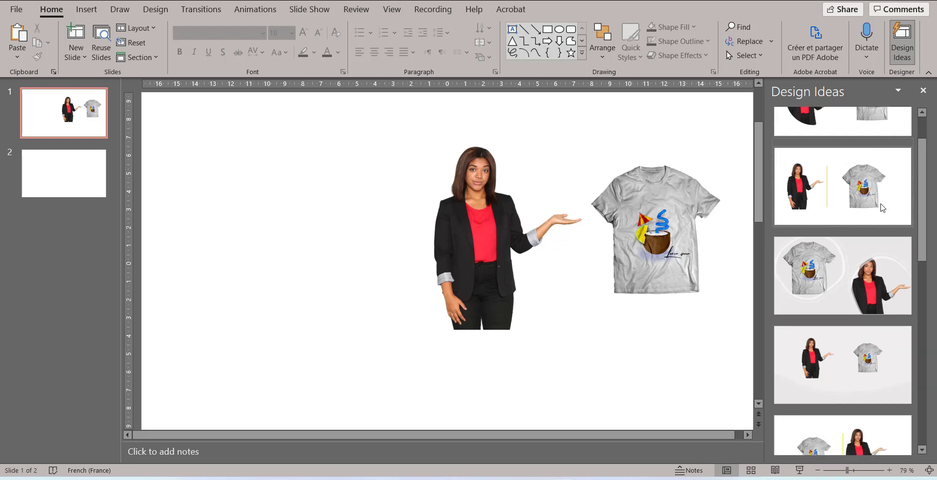
pyautogui.scroll(-2, 883, 207)
pyautogui.scroll(-2, 882, 211)
pyautogui.scroll(-2, 883, 210)
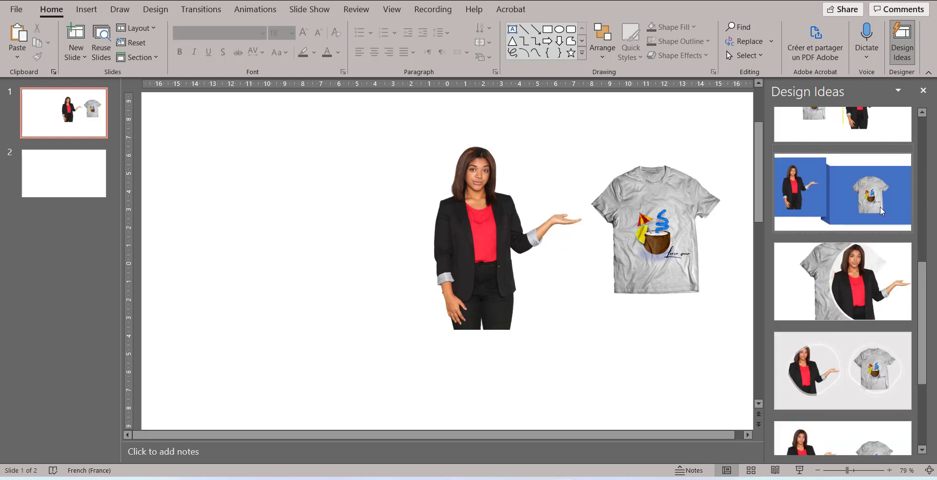
pyautogui.scroll(-2, 883, 211)
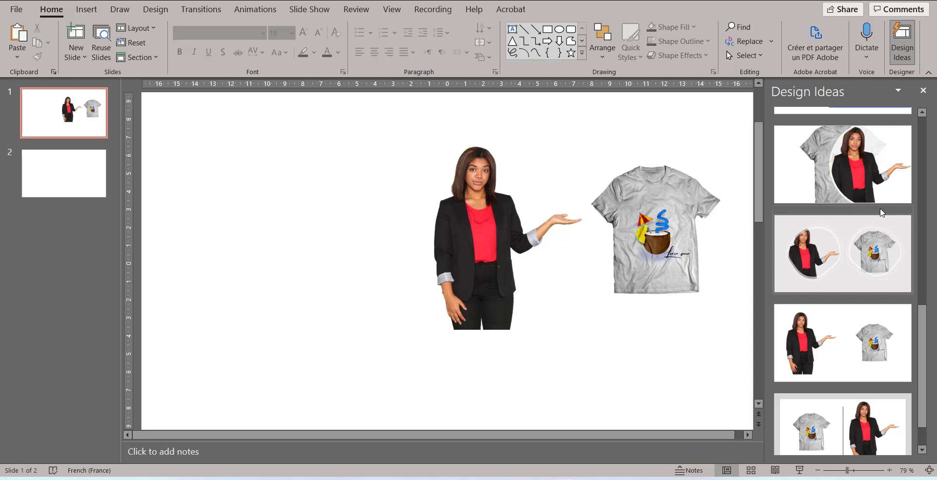
pyautogui.scroll(2, 880, 211)
# Paste the Merch by Amazon logo back and delete the presenter picture
pyautogui.click(437, 151)
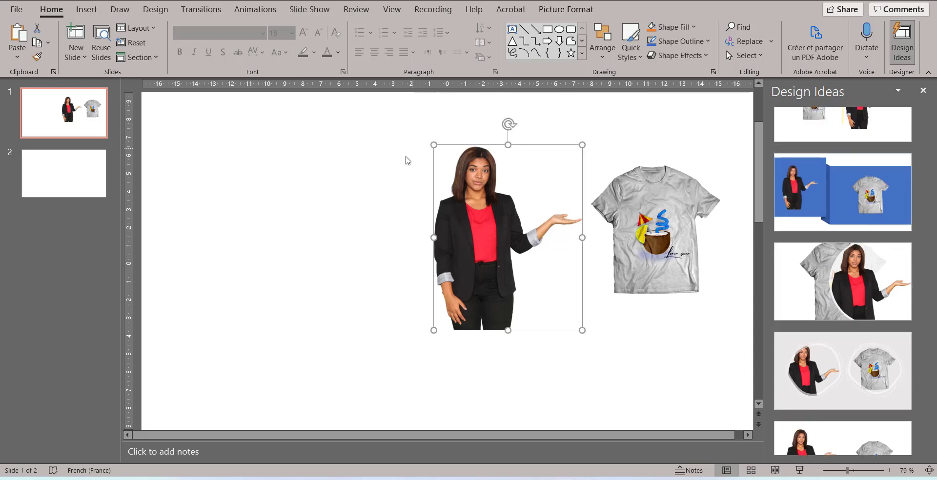
pyautogui.click(372, 188)
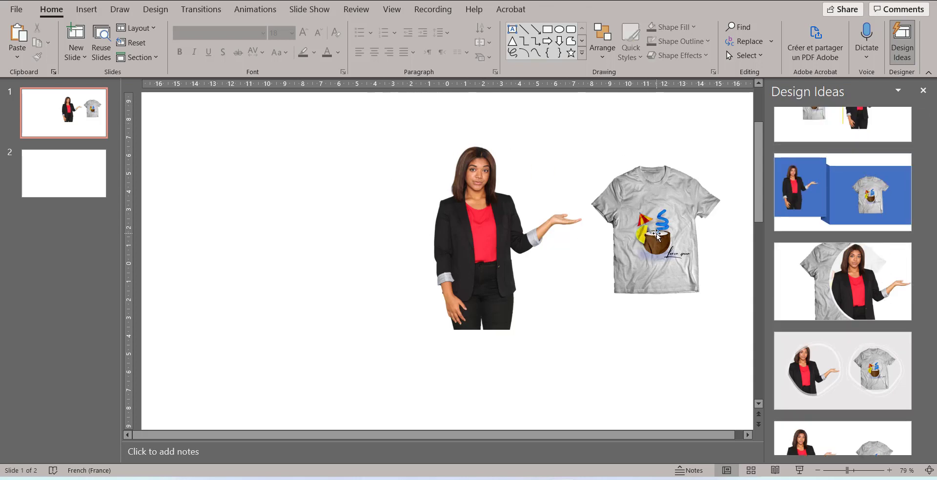
pyautogui.click(657, 233)
pyautogui.click(500, 217)
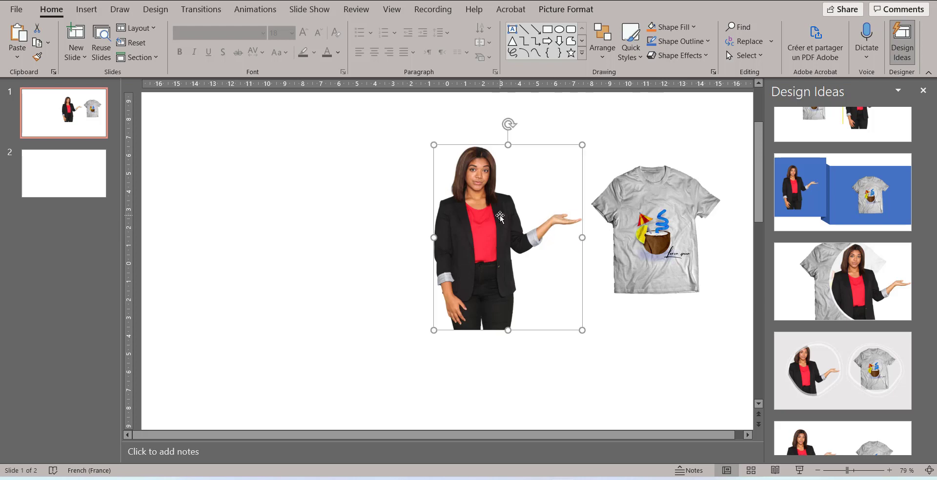
pyautogui.hotkey('ctrl', 'v')
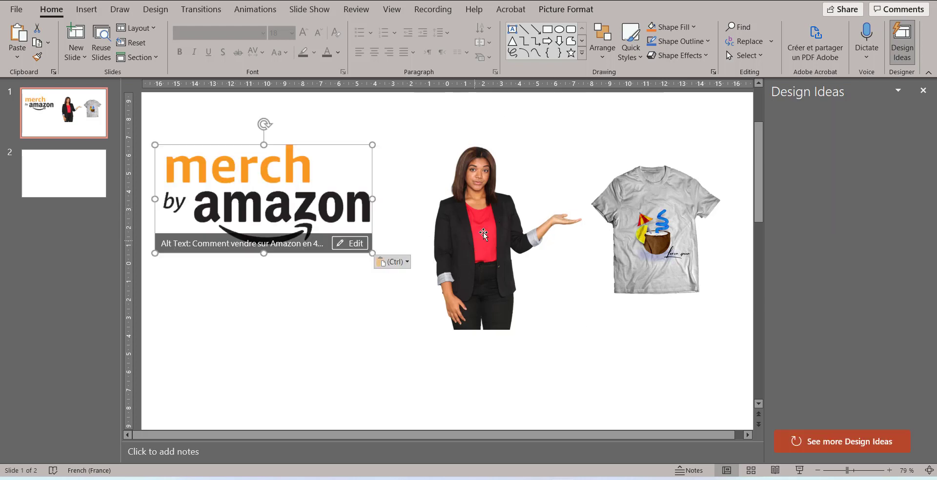
pyautogui.click(483, 234)
pyautogui.press('Delete')
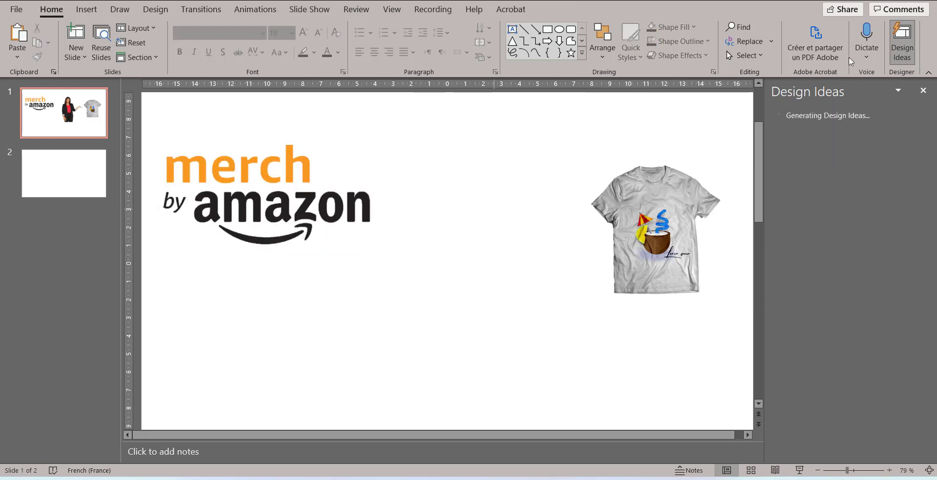
# Reopen Design Ideas for the logo-and-shirt slide and load more suggestions
pyautogui.click(902, 42)
pyautogui.scroll(-2, 885, 189)
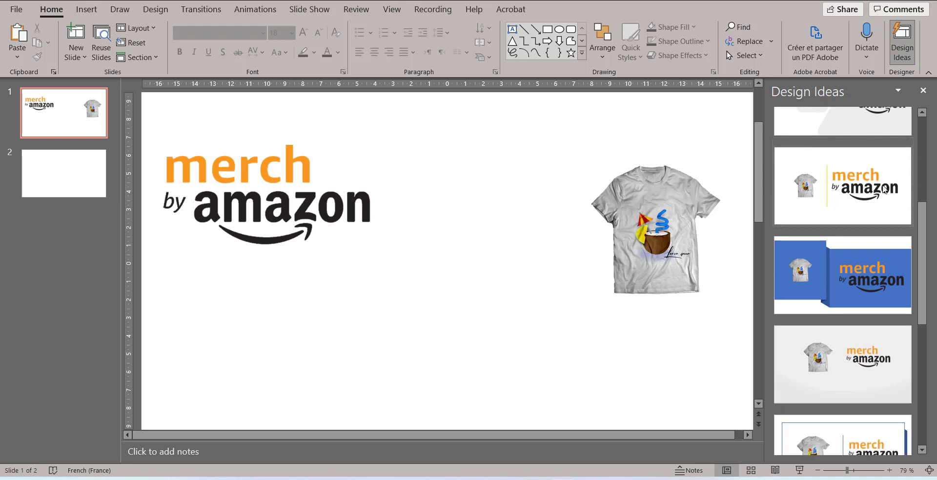
pyautogui.scroll(-3, 884, 189)
pyautogui.scroll(-2, 881, 195)
pyautogui.scroll(-2, 879, 198)
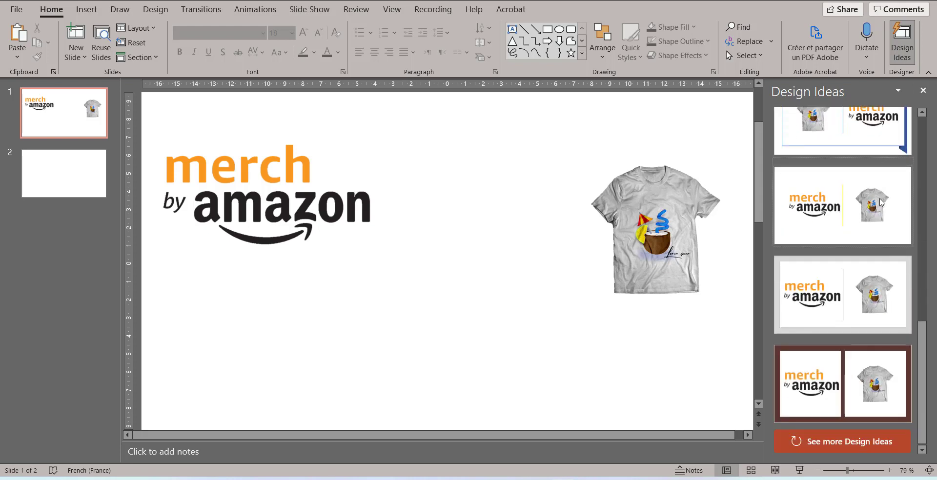
pyautogui.click(846, 431)
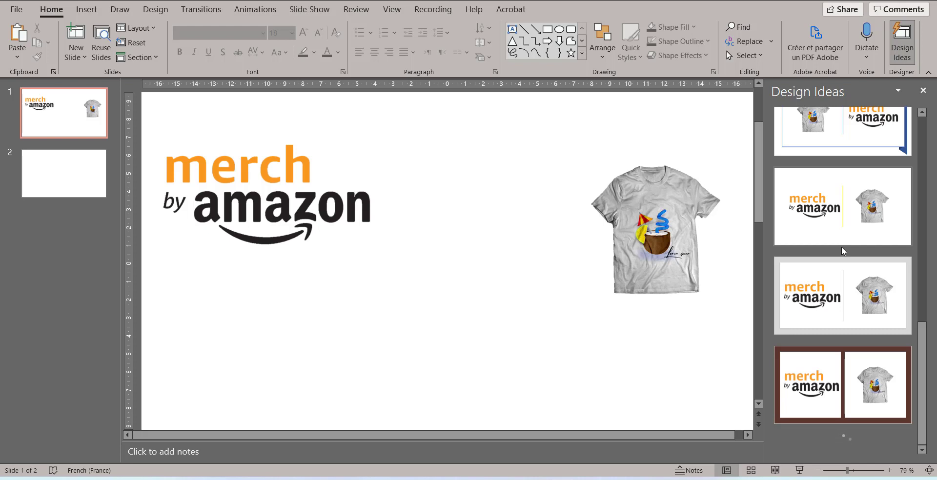
pyautogui.scroll(-1, 841, 247)
pyautogui.scroll(-3, 843, 248)
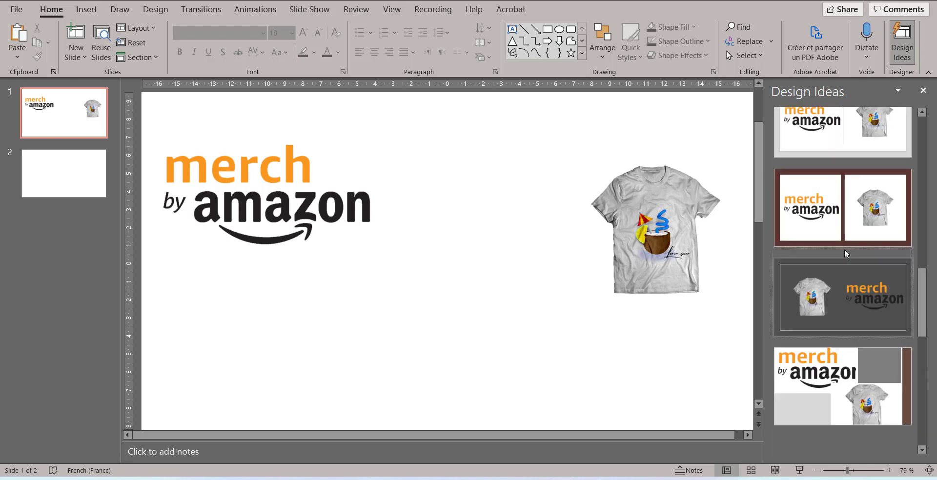
pyautogui.scroll(-3, 845, 250)
pyautogui.scroll(-3, 846, 253)
pyautogui.scroll(-3, 845, 254)
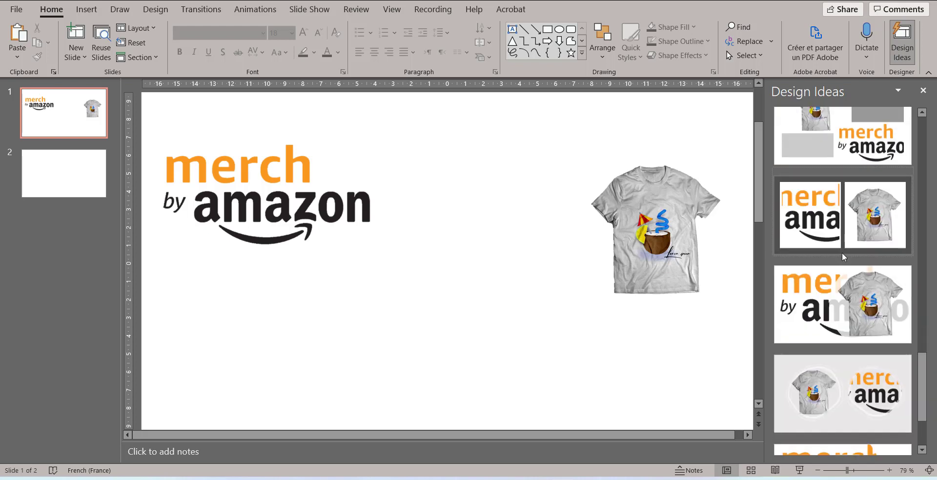
pyautogui.scroll(-3, 842, 252)
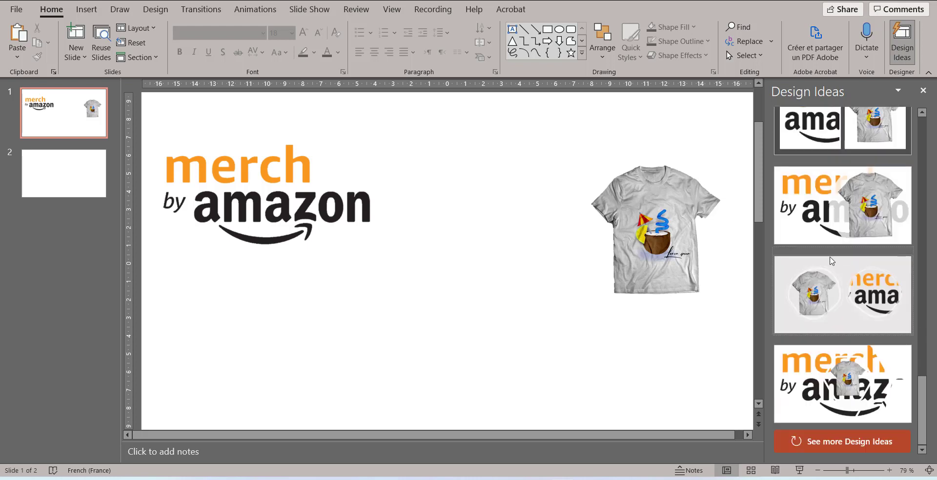
# Keep loading further batches of Design Ideas and browse through them
pyautogui.click(849, 442)
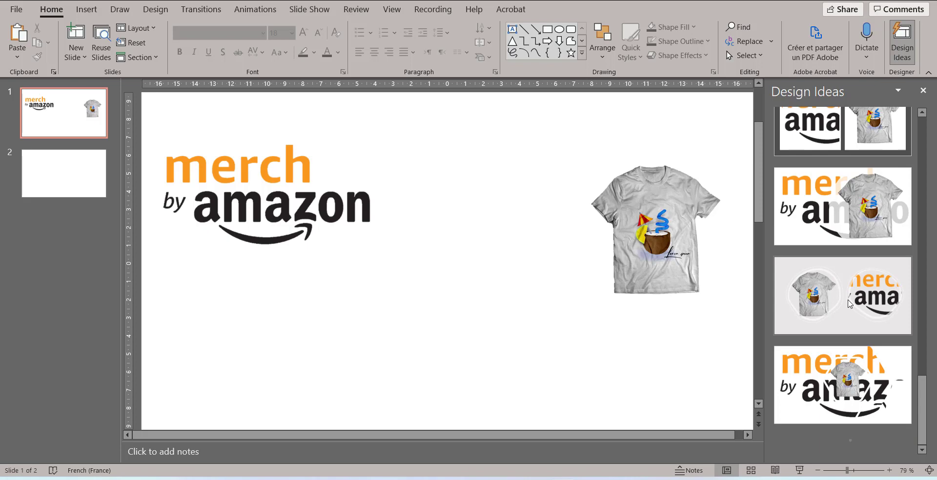
pyautogui.scroll(-1, 849, 304)
pyautogui.scroll(-4, 849, 303)
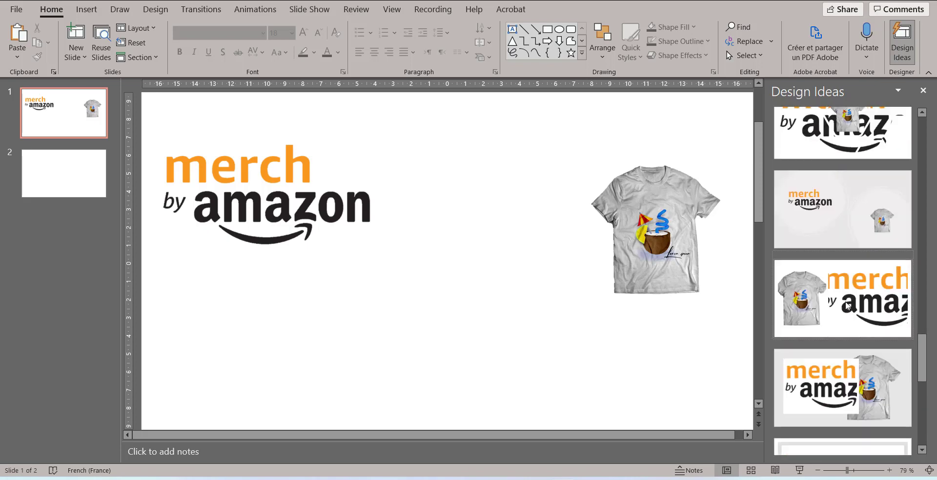
pyautogui.scroll(-2, 847, 306)
pyautogui.scroll(-2, 847, 306)
pyautogui.scroll(-2, 847, 308)
pyautogui.scroll(-2, 848, 308)
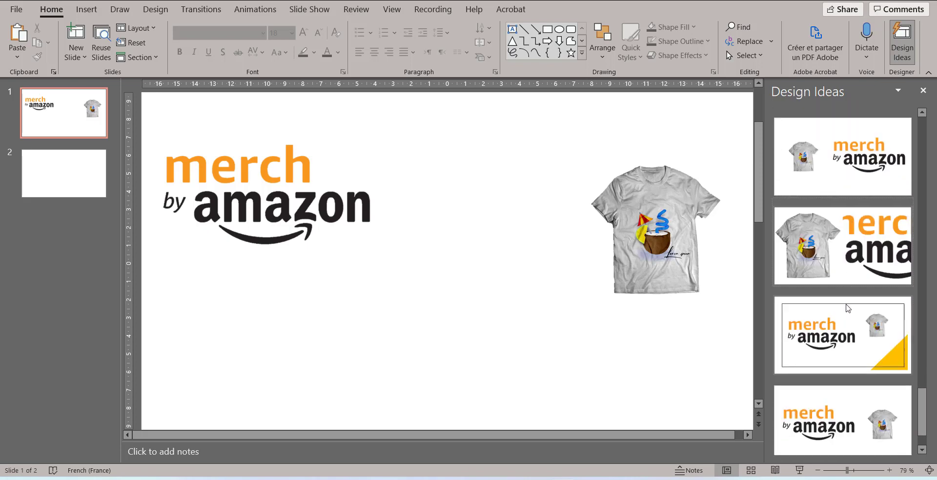
pyautogui.scroll(-2, 848, 308)
pyautogui.click(831, 450)
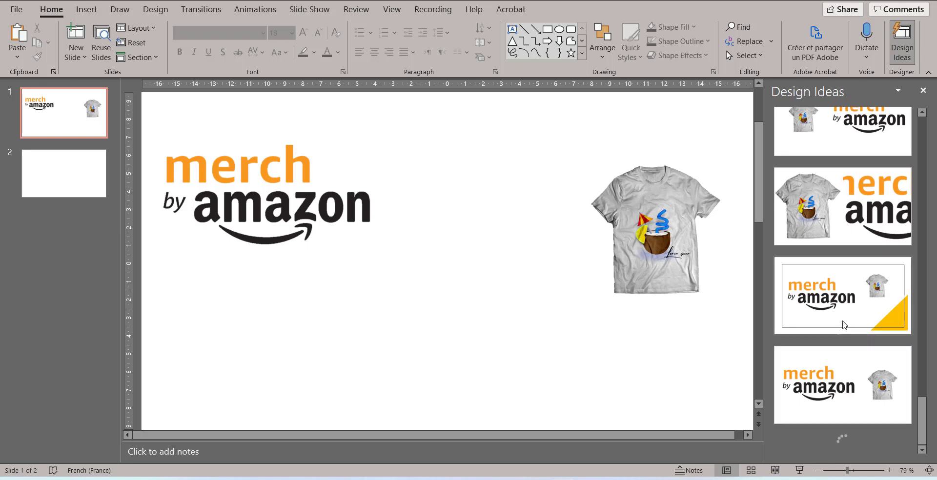
pyautogui.scroll(-1, 844, 325)
pyautogui.scroll(-3, 846, 323)
pyautogui.scroll(-2, 845, 321)
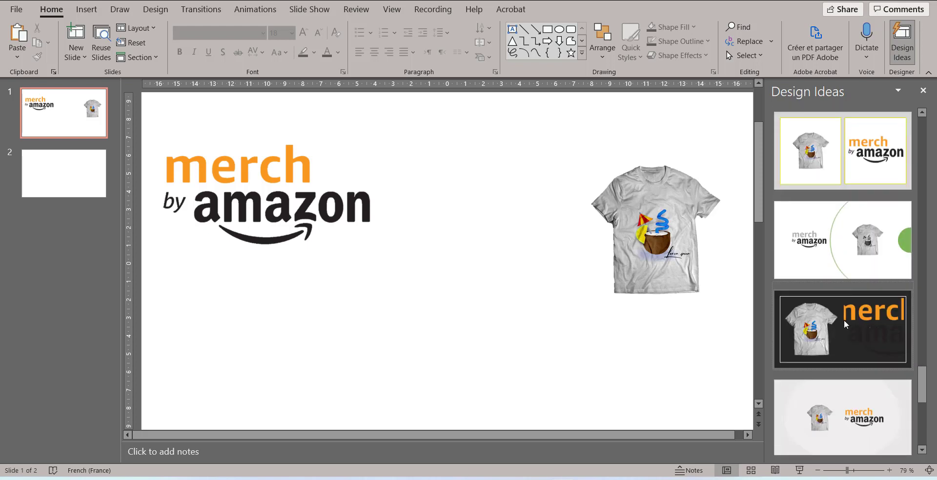
pyautogui.scroll(-3, 839, 323)
pyautogui.scroll(-3, 838, 332)
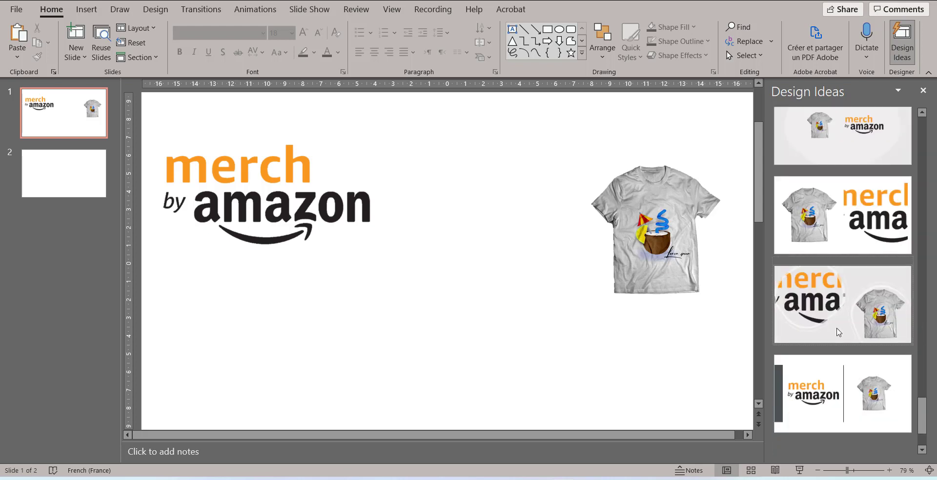
pyautogui.scroll(-2, 839, 332)
pyautogui.click(800, 444)
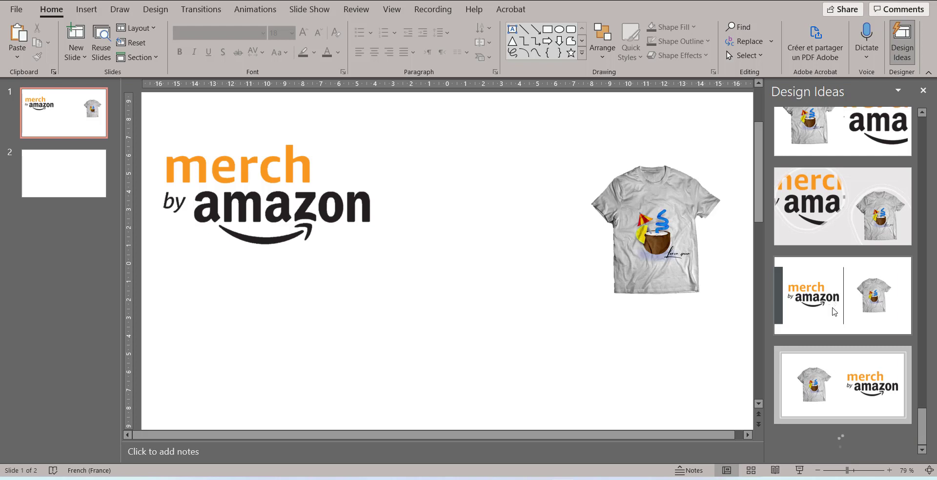
pyautogui.scroll(-3, 832, 319)
pyautogui.scroll(-1, 835, 324)
pyautogui.scroll(-1, 835, 326)
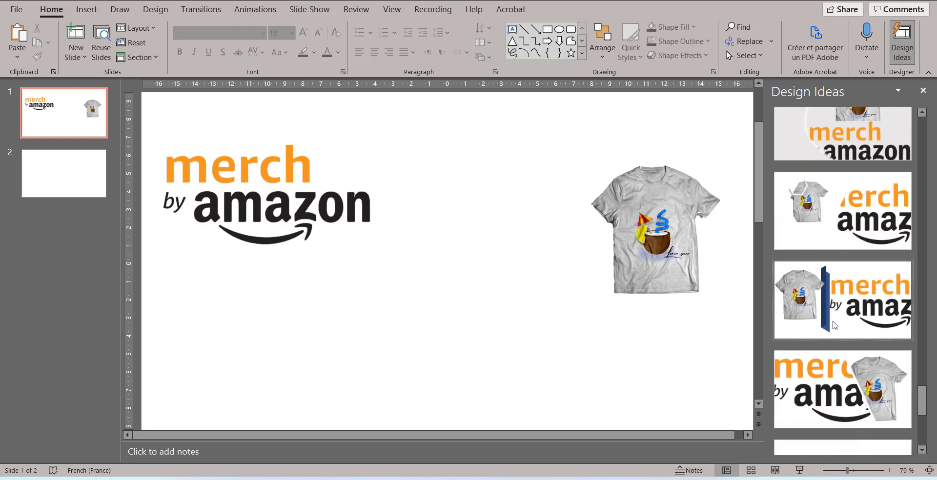
pyautogui.scroll(-1, 835, 326)
pyautogui.scroll(-2, 834, 325)
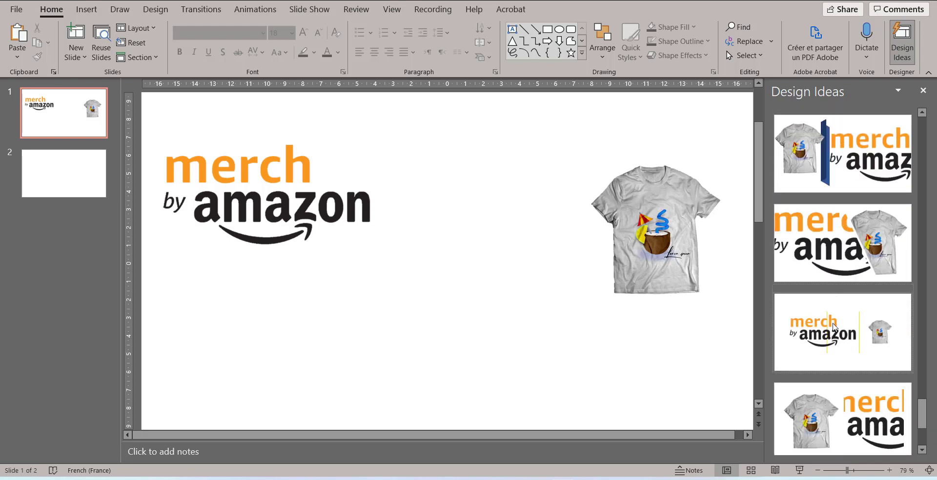
pyautogui.scroll(-3, 834, 327)
pyautogui.scroll(-1, 844, 381)
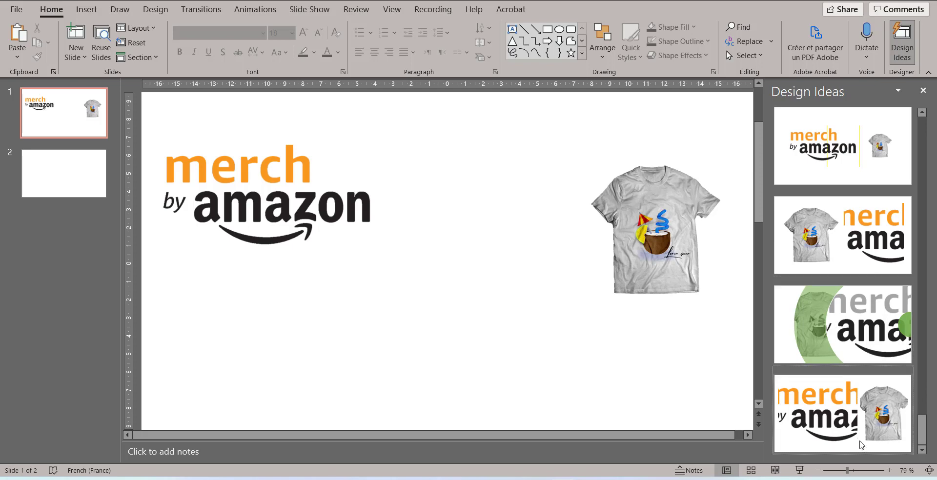
pyautogui.moveTo(923, 432); pyautogui.dragTo(934, 128)
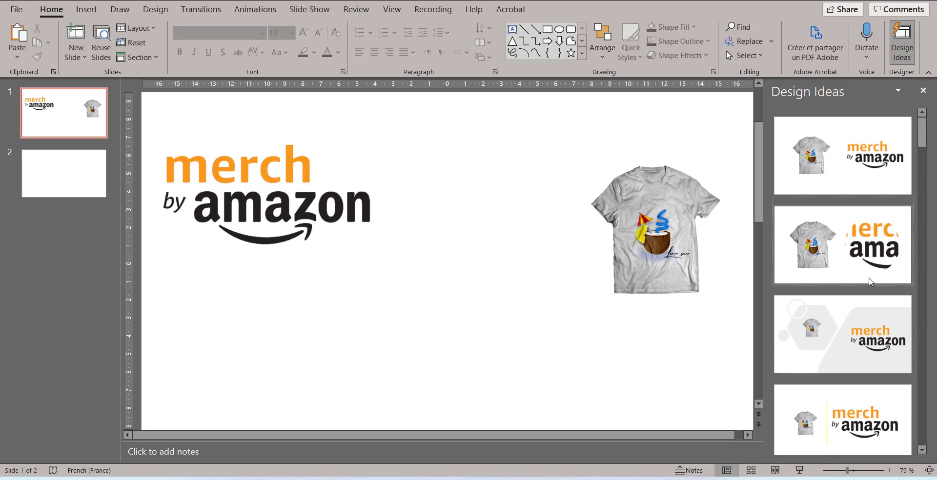
# Apply the grey hexagon Design Idea and nudge the T-shirt onto its hexagon
pyautogui.click(825, 337)
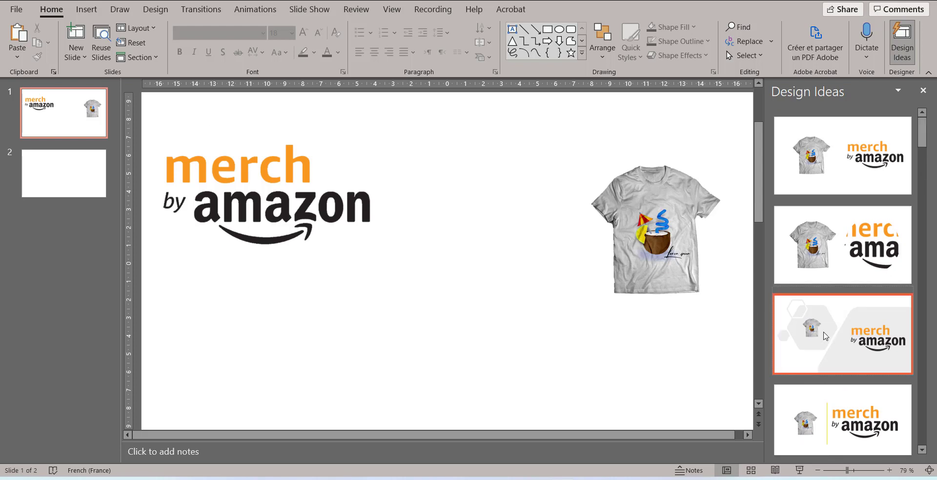
pyautogui.click(314, 242)
pyautogui.moveTo(314, 242); pyautogui.dragTo(363, 227)
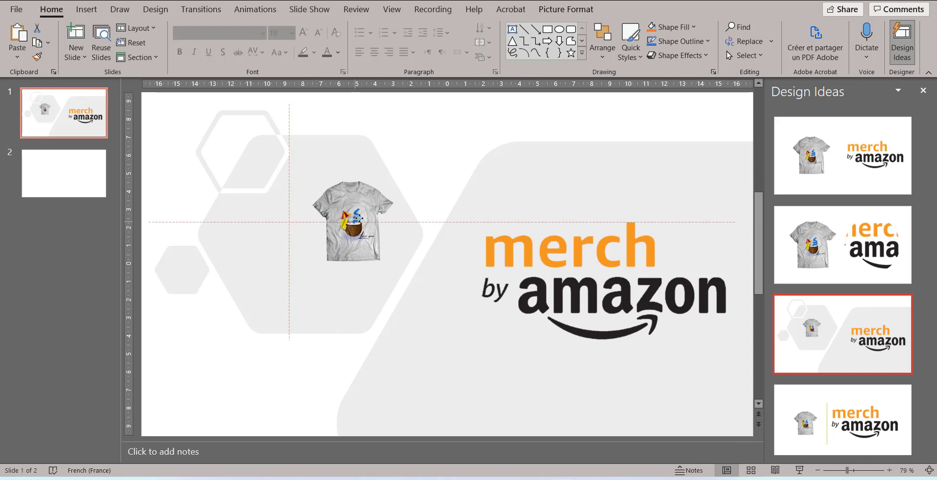
# Paste the businesswoman picture, enlarge it, and place it at left presenting the T-shirt
pyautogui.click(481, 197)
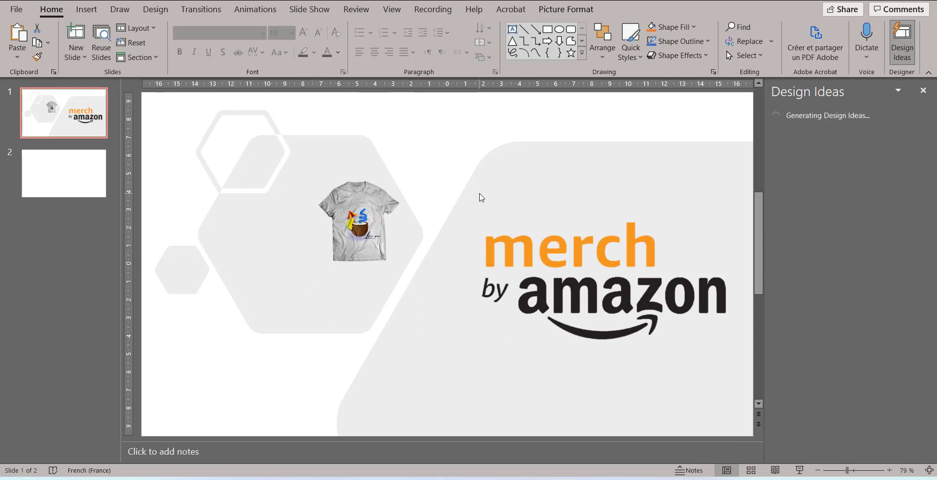
pyautogui.hotkey('ctrl', 'v')
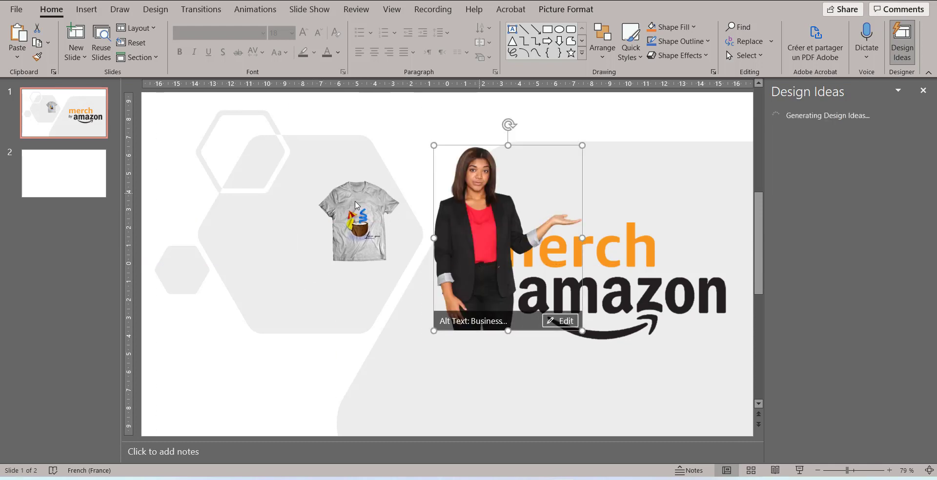
pyautogui.moveTo(556, 199); pyautogui.dragTo(333, 254)
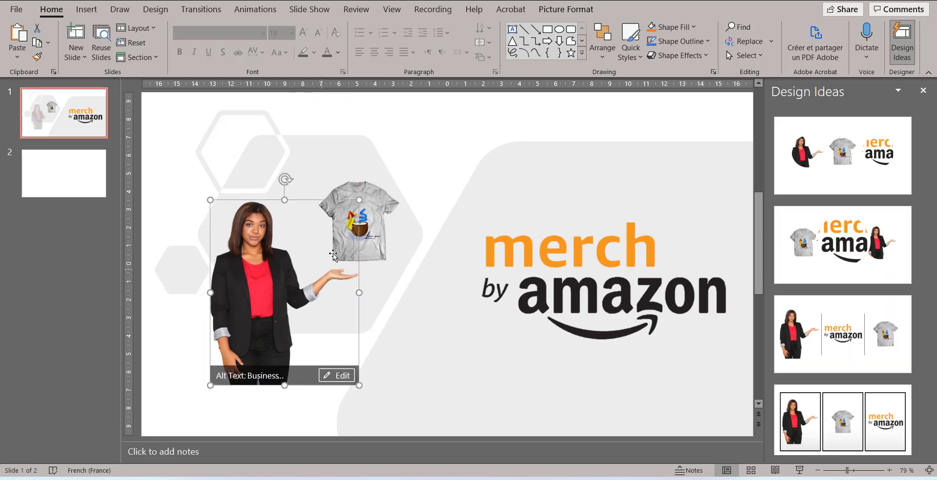
pyautogui.moveTo(211, 201); pyautogui.dragTo(201, 190)
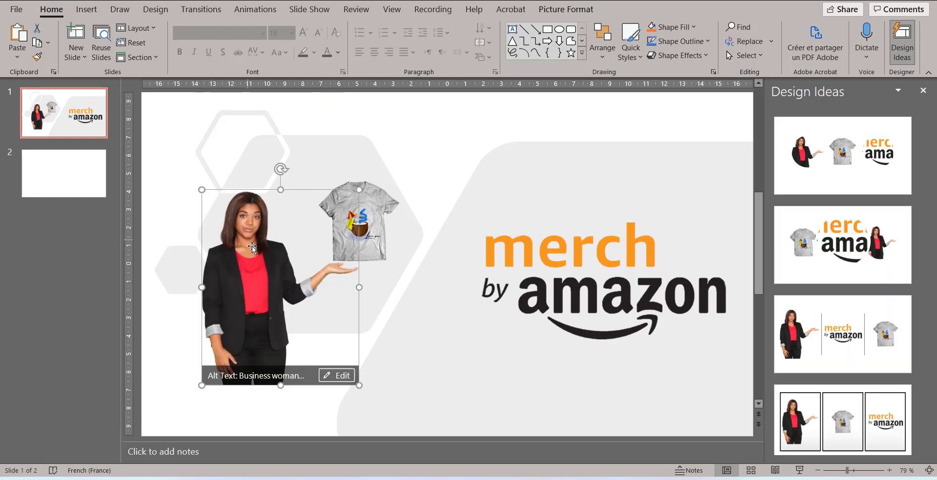
pyautogui.moveTo(358, 204); pyautogui.dragTo(311, 205)
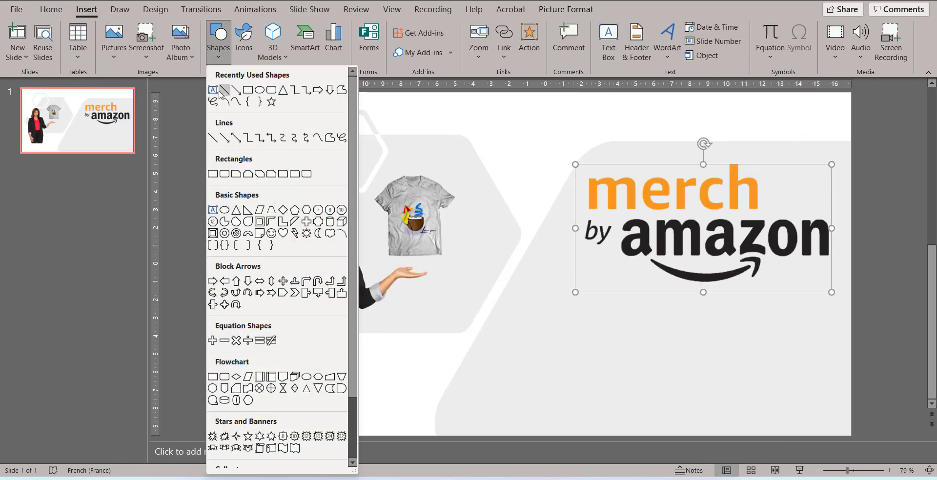
# Add a centred text box below the logo reading 'Make your one tshirt' over 'How to get started'
pyautogui.click(225, 93)
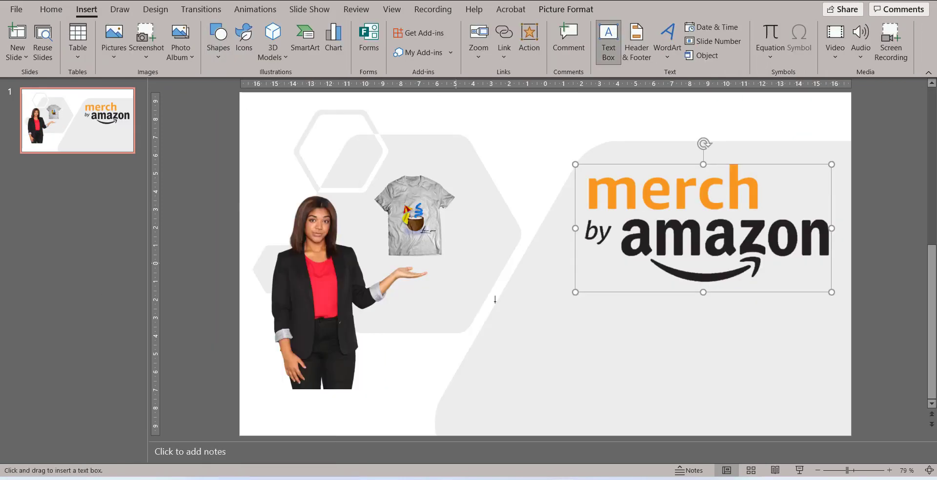
pyautogui.click(544, 318)
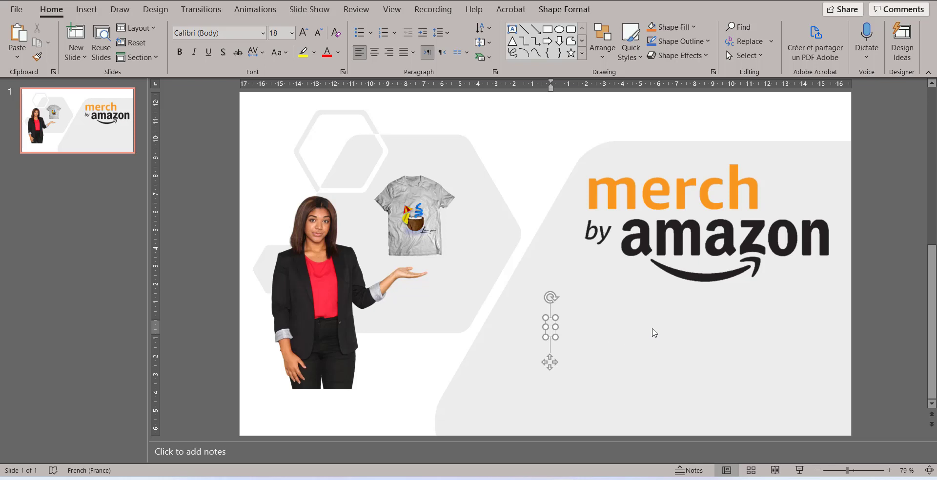
pyautogui.write('mkz')
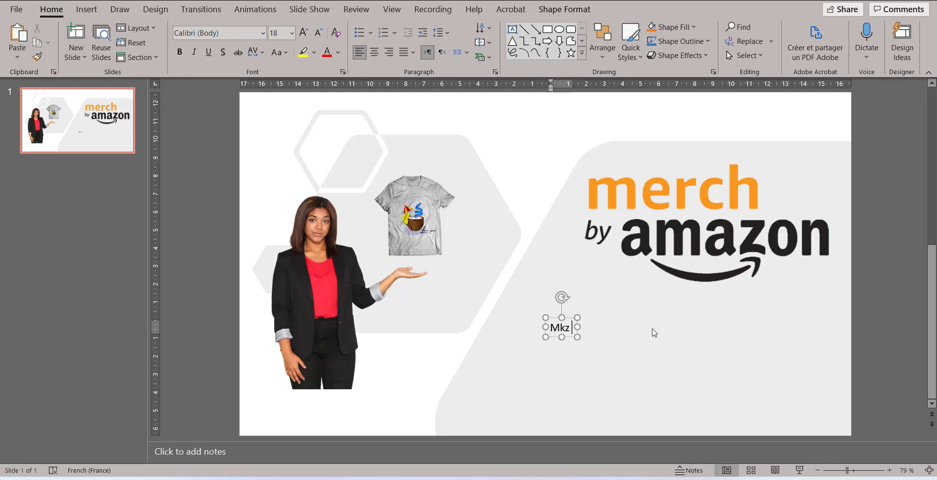
pyautogui.press('BackSpace')
pyautogui.press('BackSpace')
pyautogui.press('BackSpace')
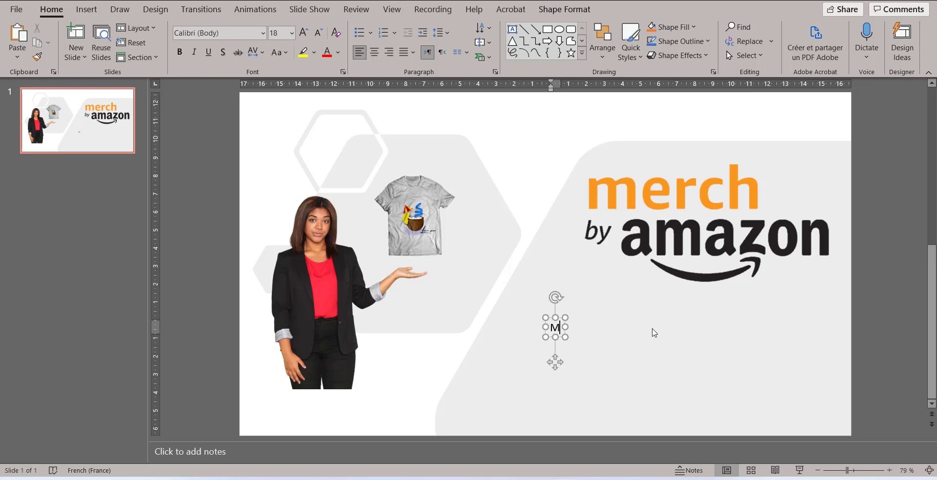
pyautogui.write('a')
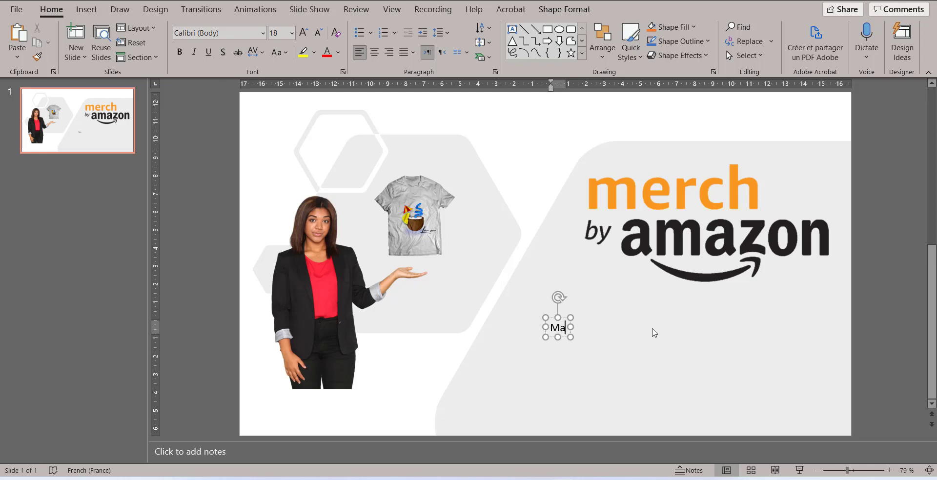
pyautogui.write('ke y')
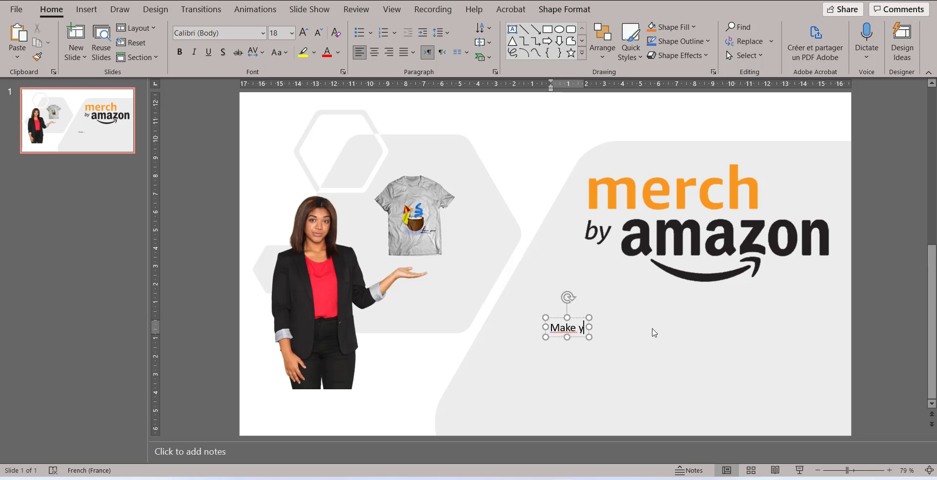
pyautogui.write('our o')
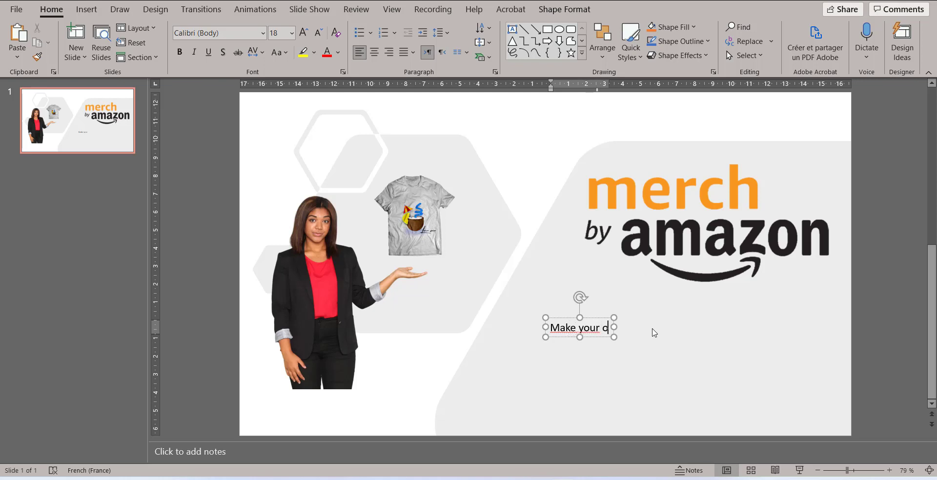
pyautogui.write('ne tsh')
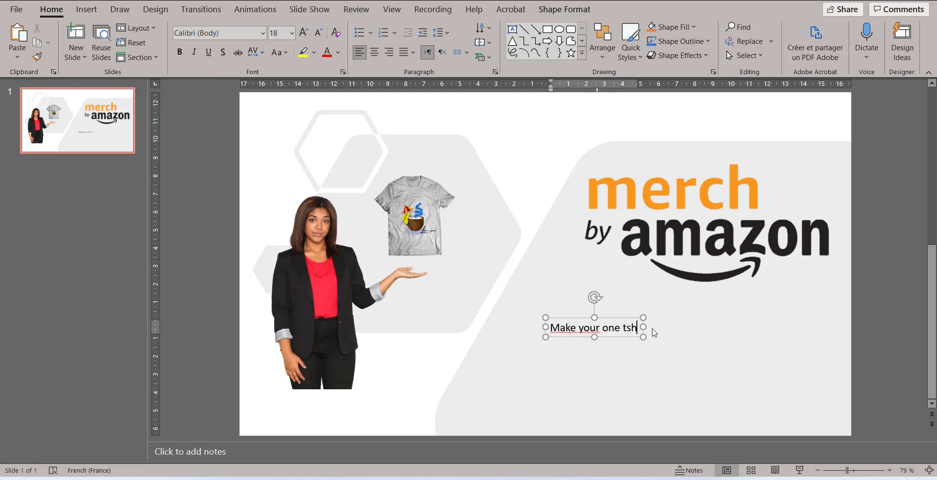
pyautogui.write('irt')
pyautogui.write('How to get started')
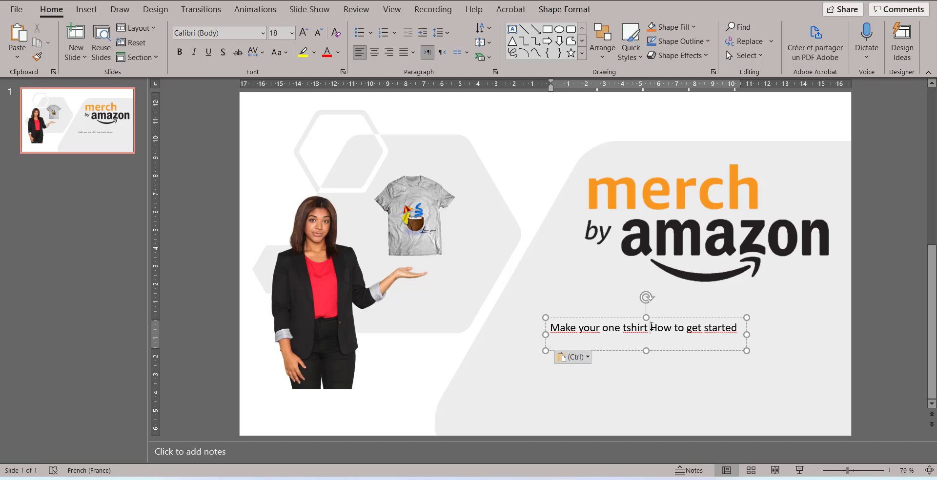
pyautogui.press('Return')
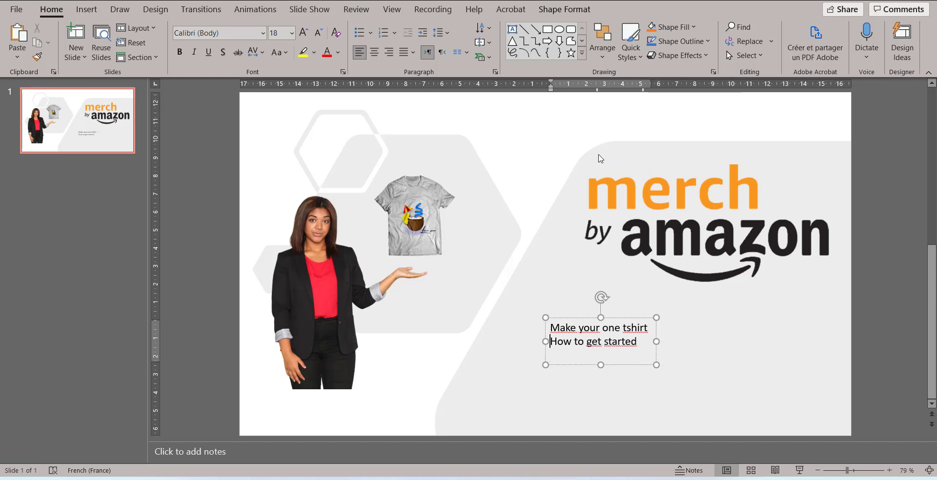
pyautogui.click(379, 57)
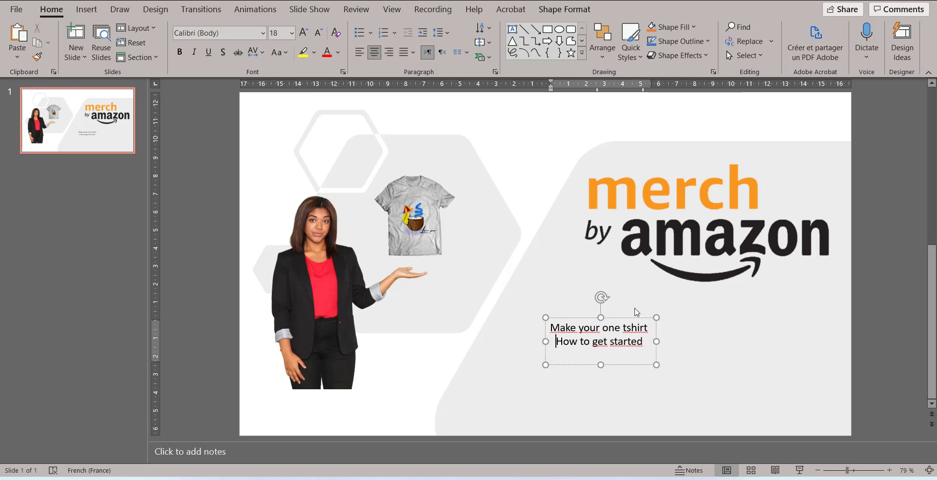
pyautogui.click(635, 333)
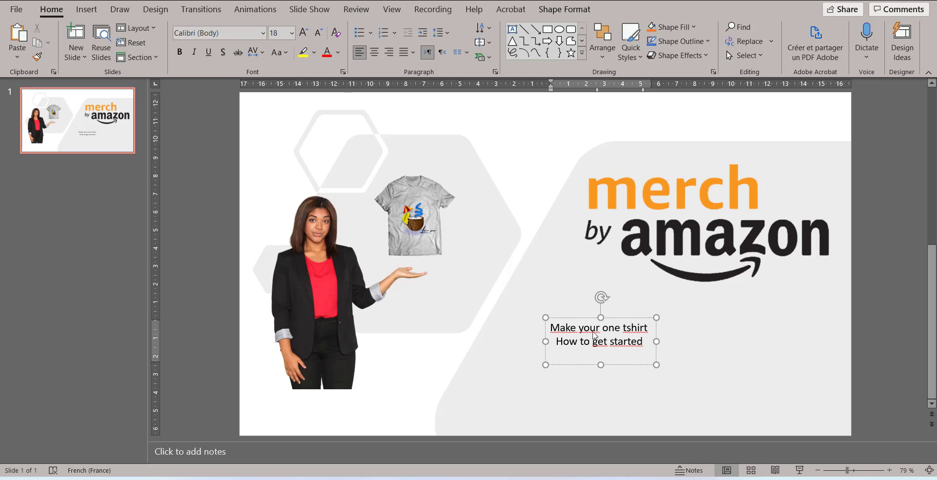
pyautogui.click(262, 33)
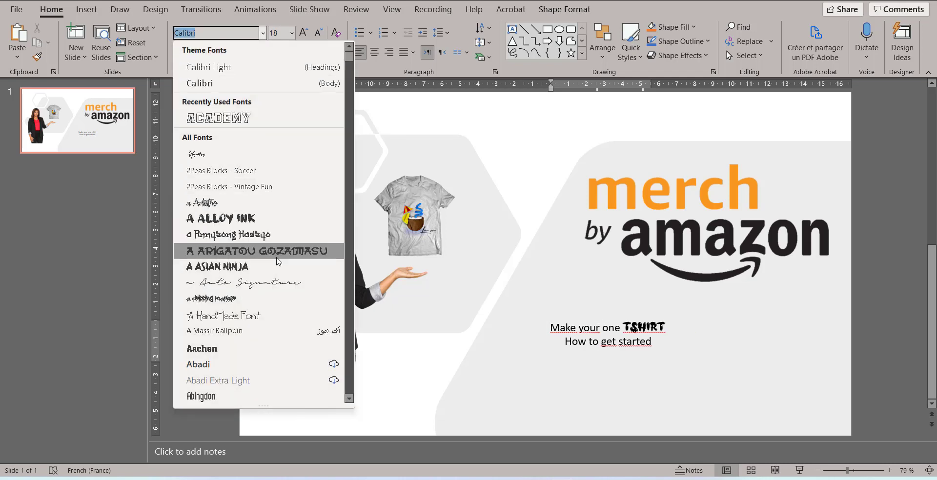
pyautogui.click(582, 326)
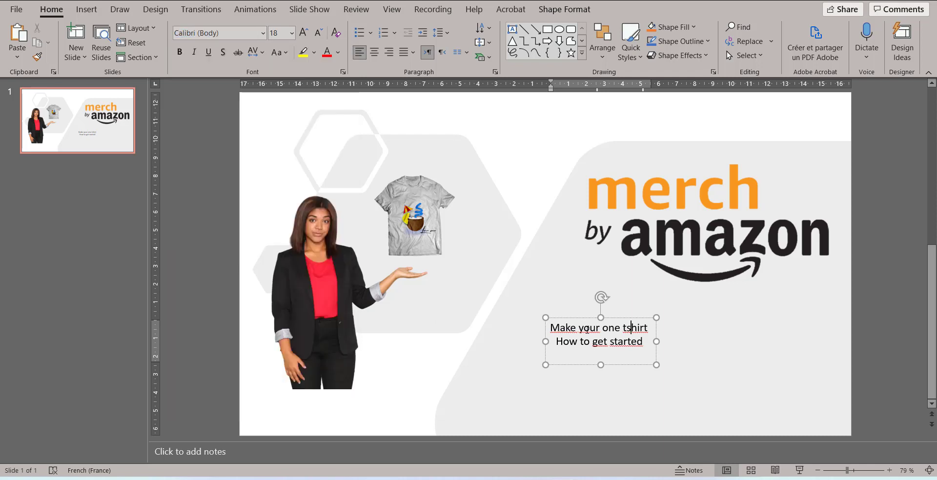
pyautogui.moveTo(550, 326); pyautogui.dragTo(648, 343)
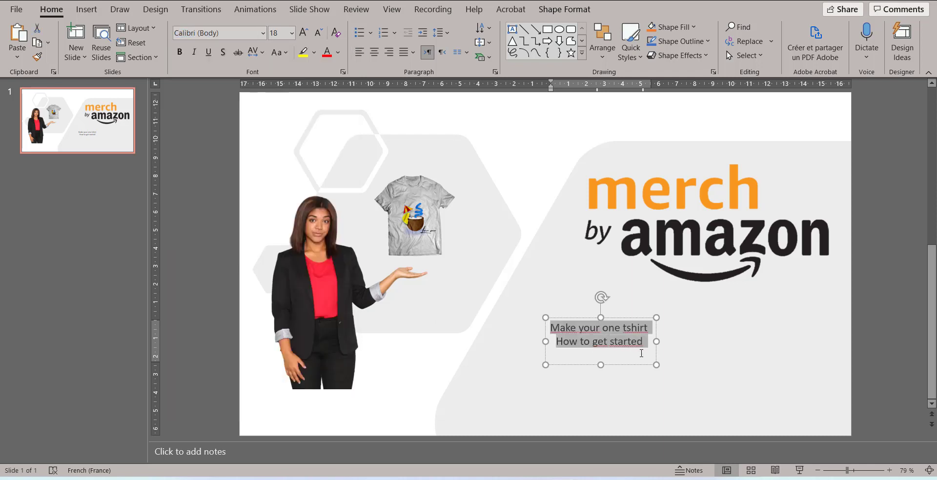
pyautogui.click(263, 33)
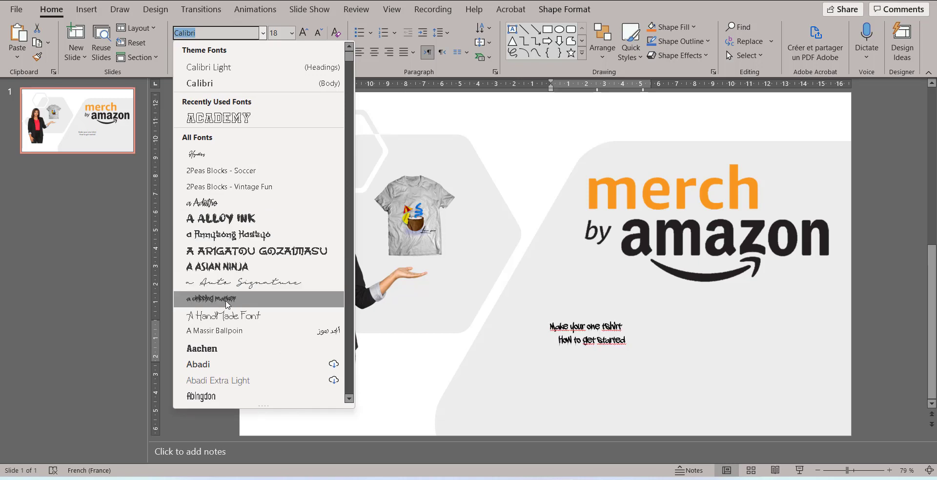
pyautogui.scroll(-3, 228, 327)
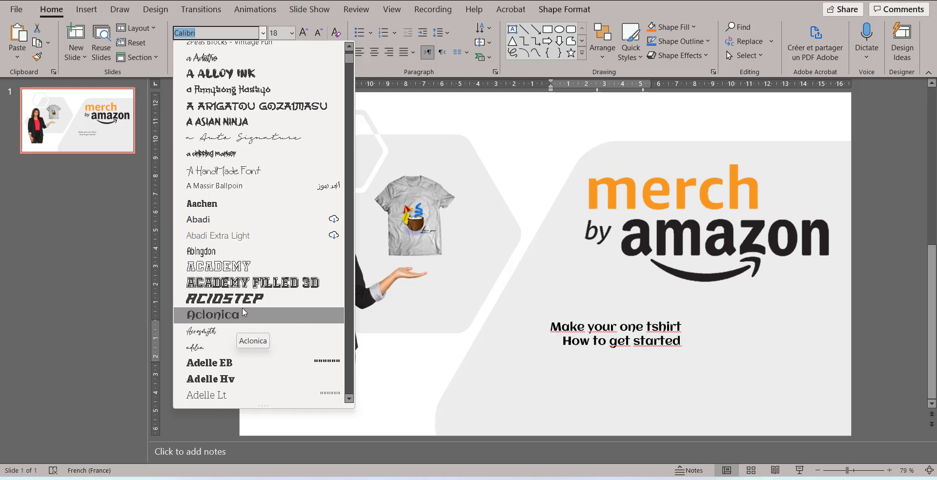
pyautogui.scroll(-3, 244, 308)
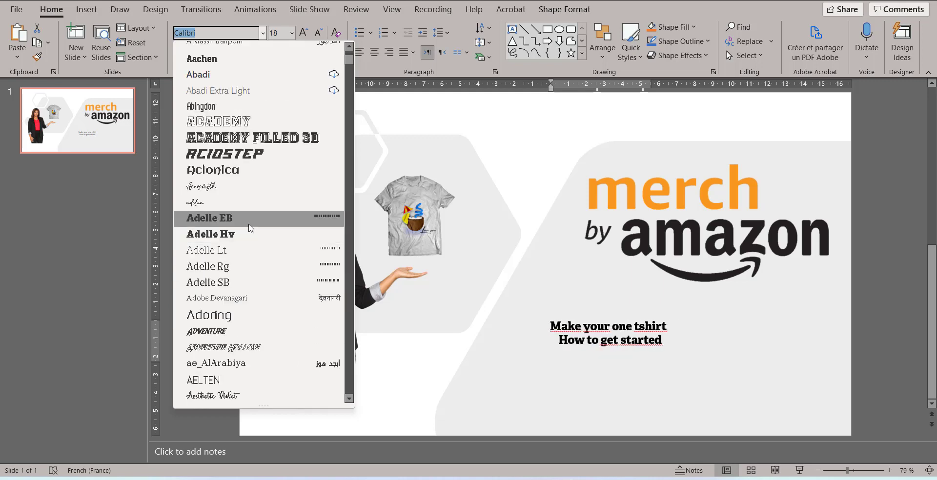
pyautogui.scroll(-3, 253, 276)
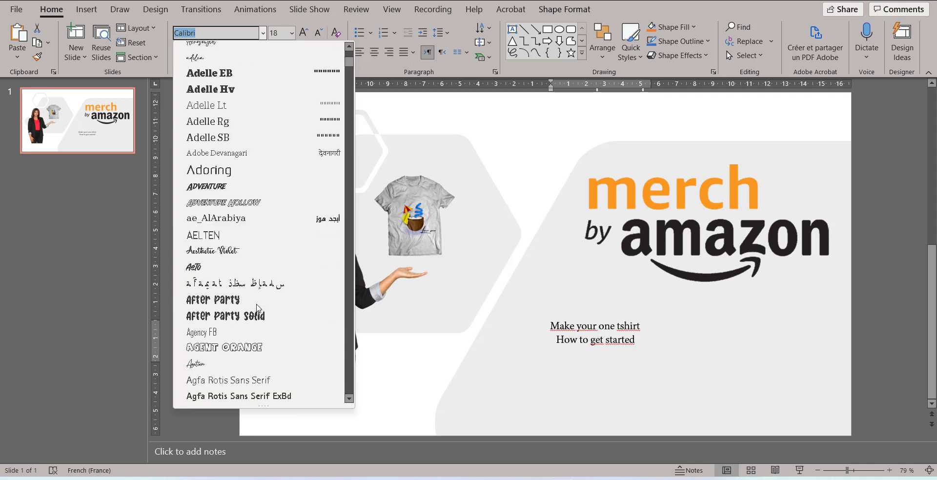
pyautogui.click(247, 185)
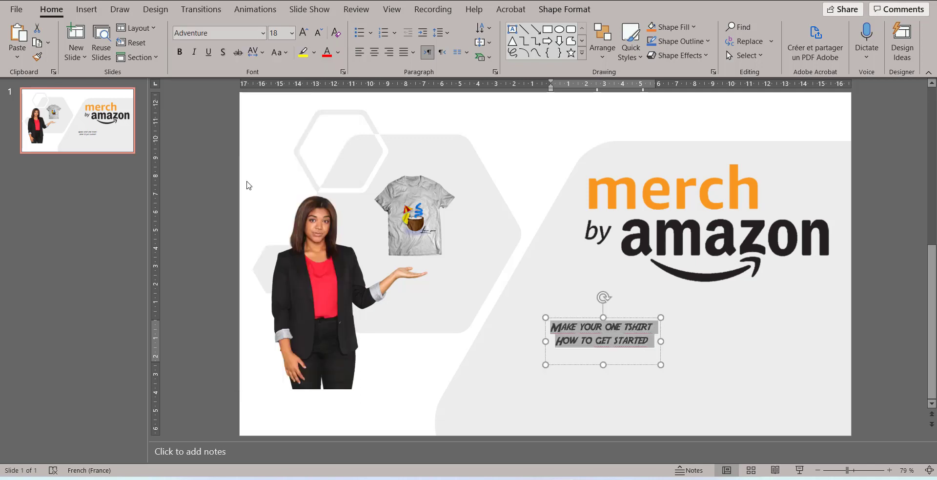
pyautogui.click(590, 327)
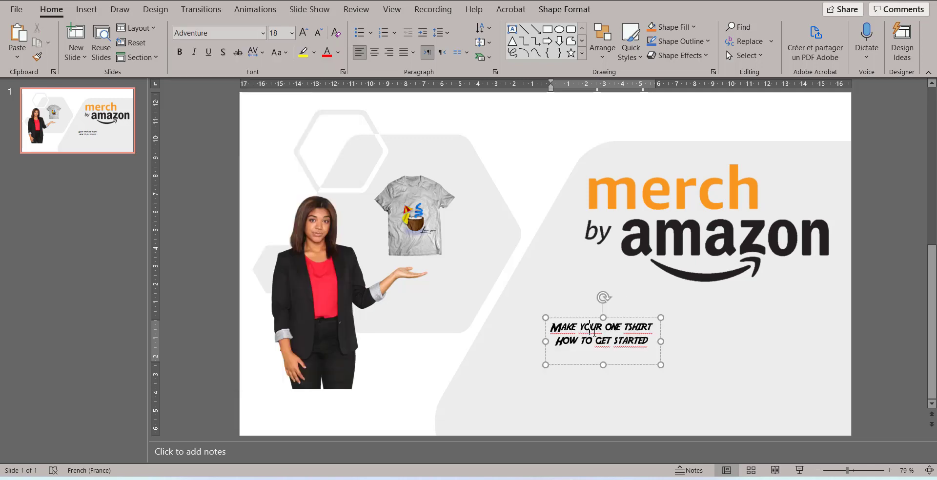
pyautogui.click(302, 32)
pyautogui.click(303, 33)
pyautogui.click(302, 32)
pyautogui.click(303, 33)
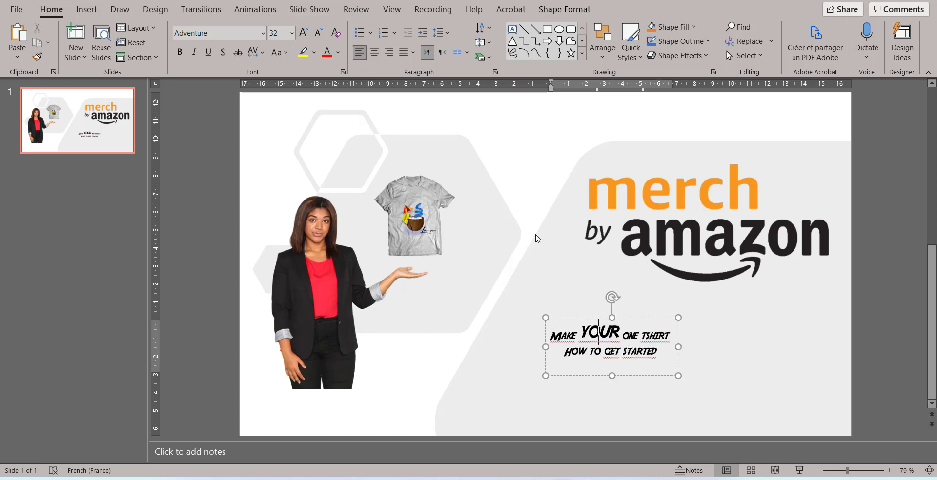
pyautogui.hotkey('ctrl', 'z')
pyautogui.hotkey('ctrl', 'z')
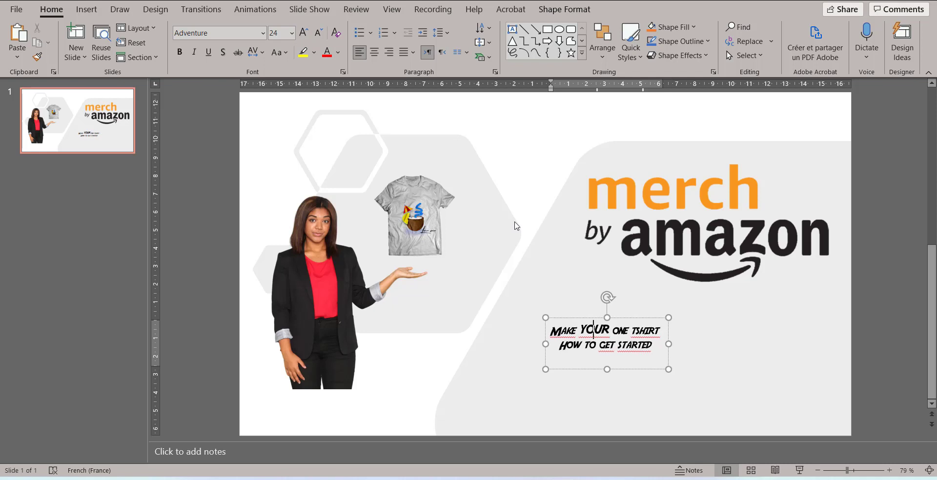
pyautogui.hotkey('ctrl', 'z')
pyautogui.hotkey('ctrl', 'z')
pyautogui.hotkey('ctrl', 'z')
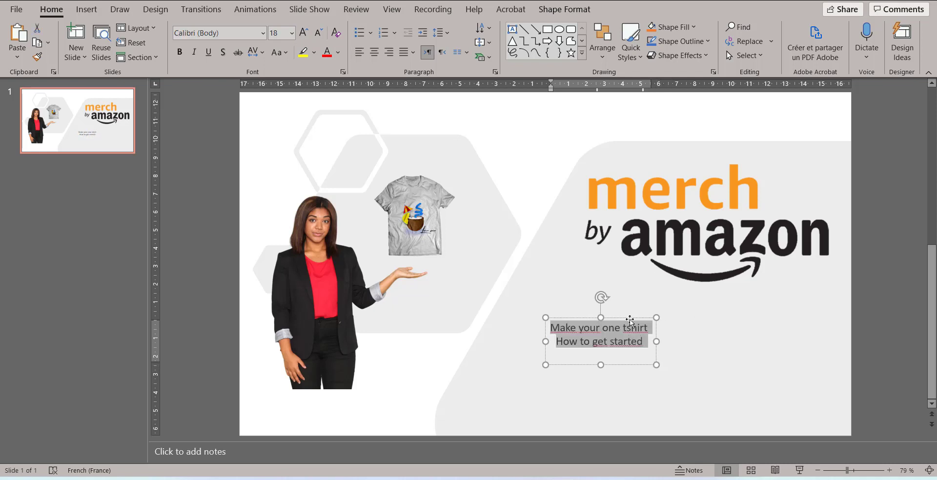
# Restore the Adventure font on the caption and enlarge it to 44 pt
pyautogui.rightClick(566, 246)
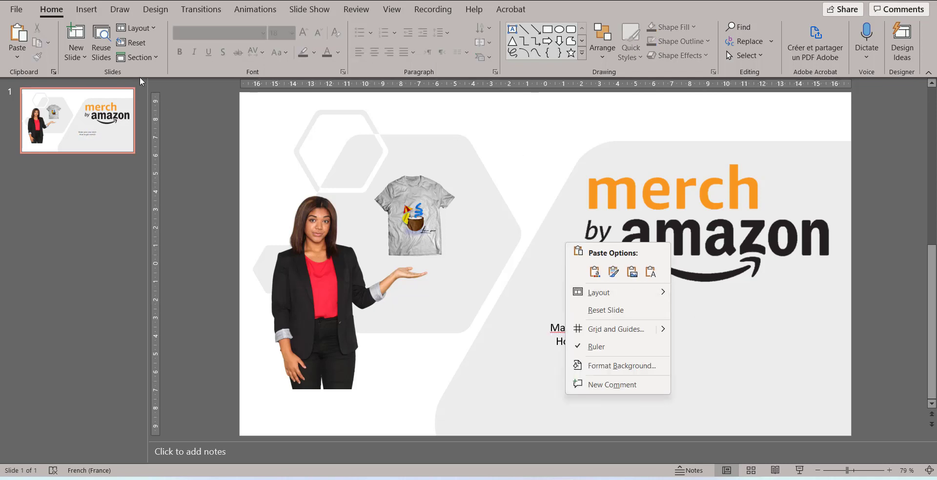
pyautogui.press('Escape')
pyautogui.hotkey('ctrl', 'y')
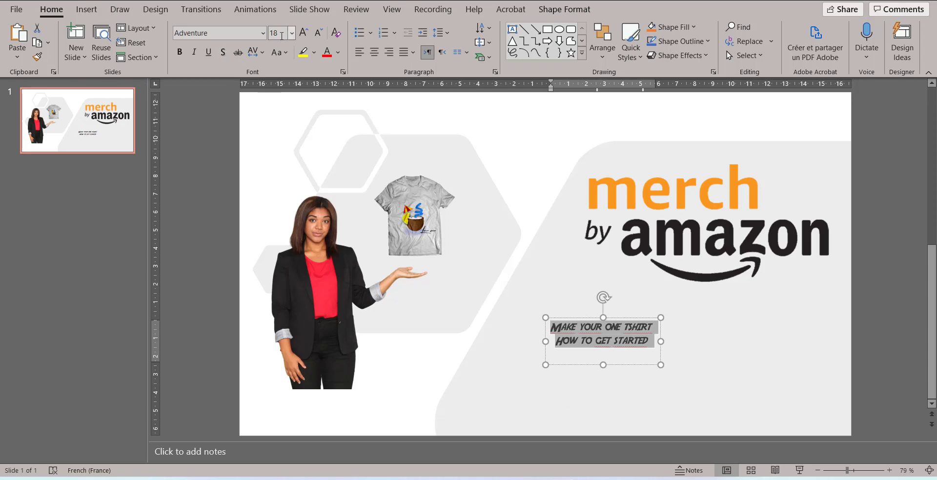
pyautogui.click(304, 33)
pyautogui.click(303, 33)
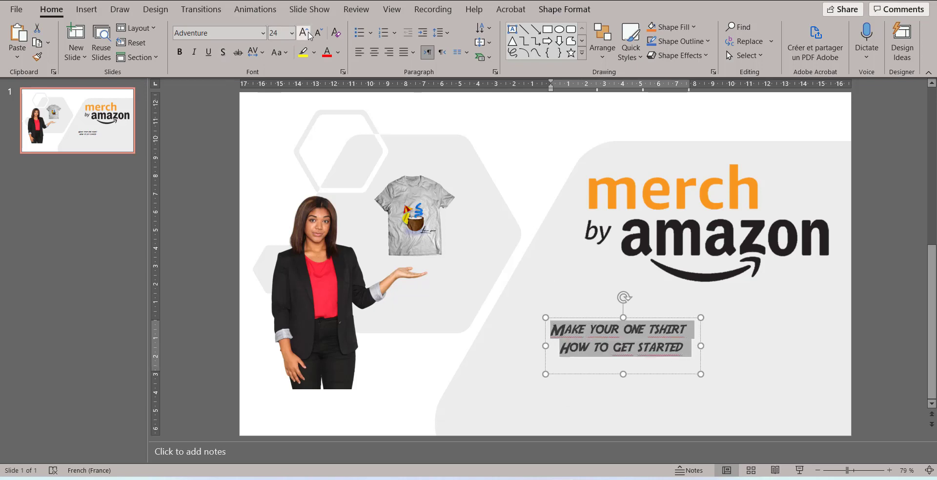
pyautogui.click(304, 33)
pyautogui.click(304, 32)
pyautogui.click(303, 32)
pyautogui.click(303, 32)
pyautogui.click(303, 32)
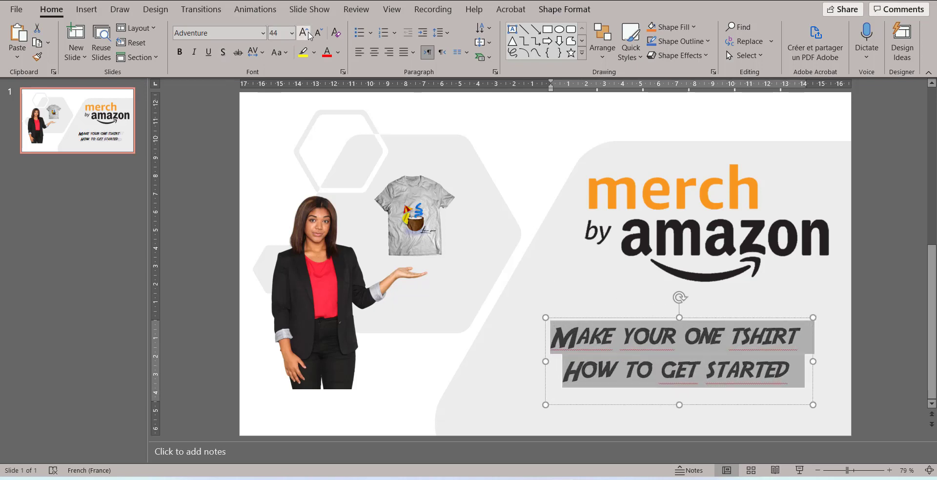
# Move the caption up just below the logo and select the T-shirt picture
pyautogui.moveTo(631, 317); pyautogui.dragTo(641, 299)
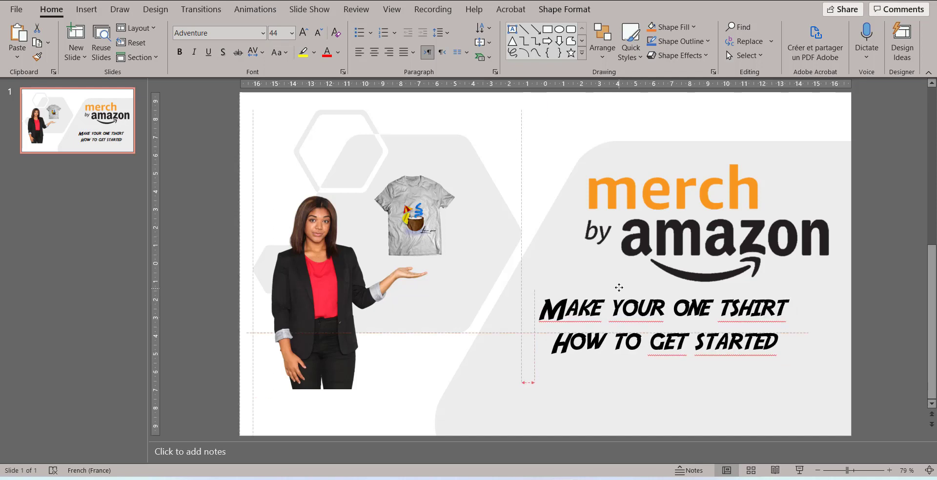
pyautogui.click(689, 318)
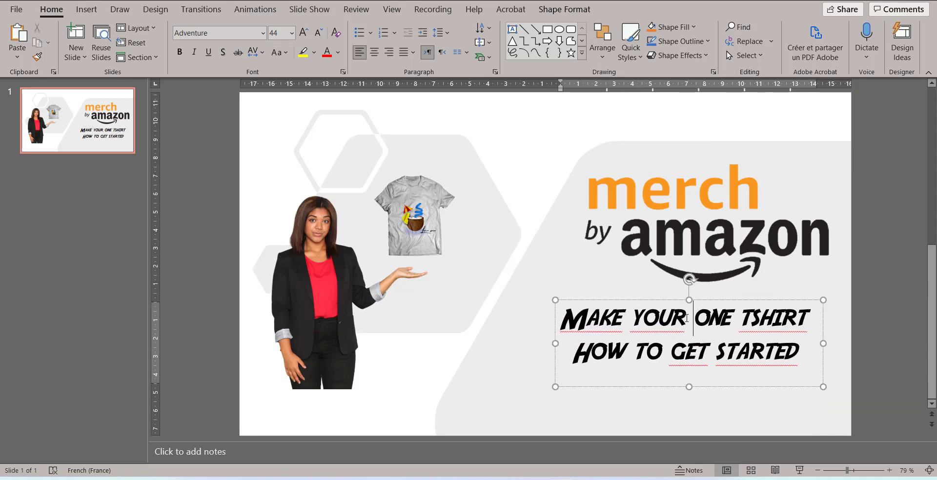
pyautogui.click(424, 220)
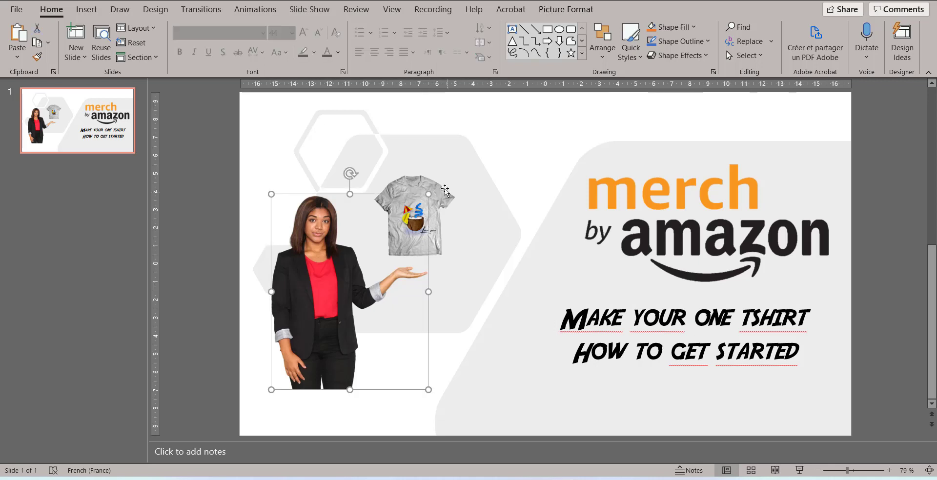
pyautogui.click(433, 182)
# Enlarge and reposition the T-shirt picture, then italicize the HOW TO GET STARTED line
pyautogui.moveTo(482, 164); pyautogui.dragTo(514, 146)
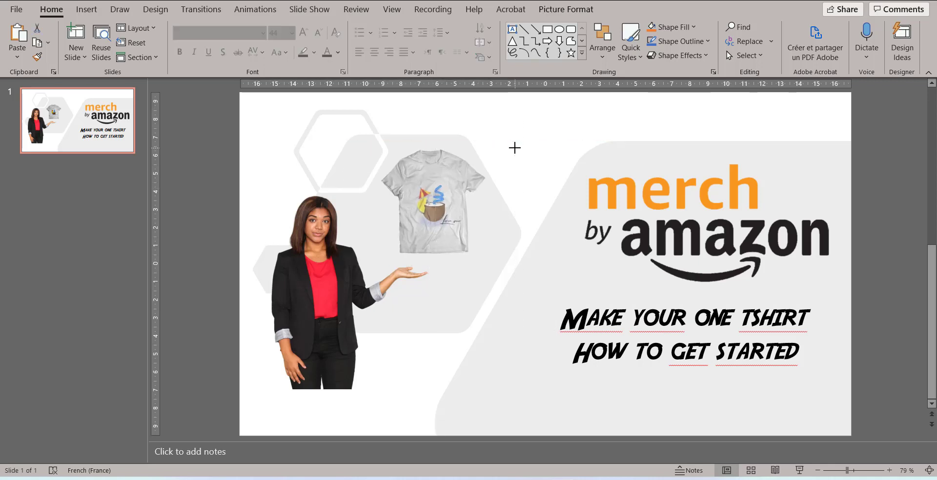
pyautogui.moveTo(441, 206); pyautogui.dragTo(429, 199)
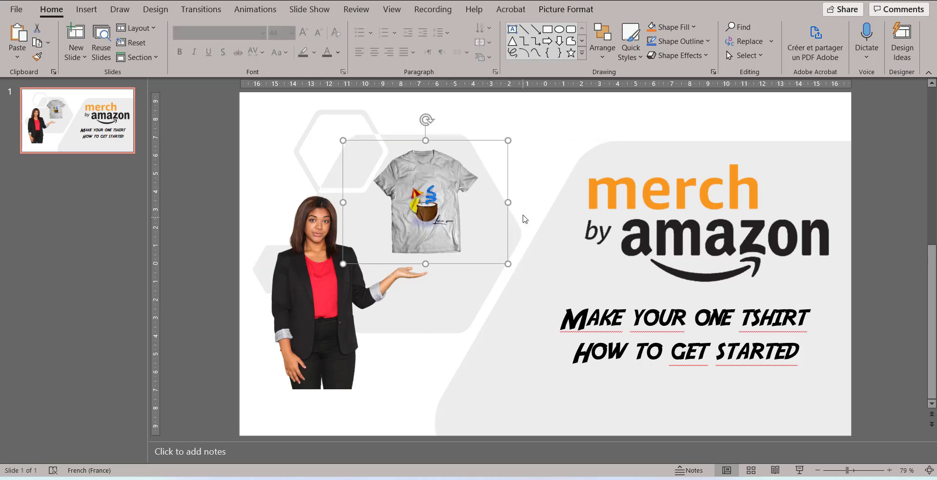
pyautogui.click(708, 320)
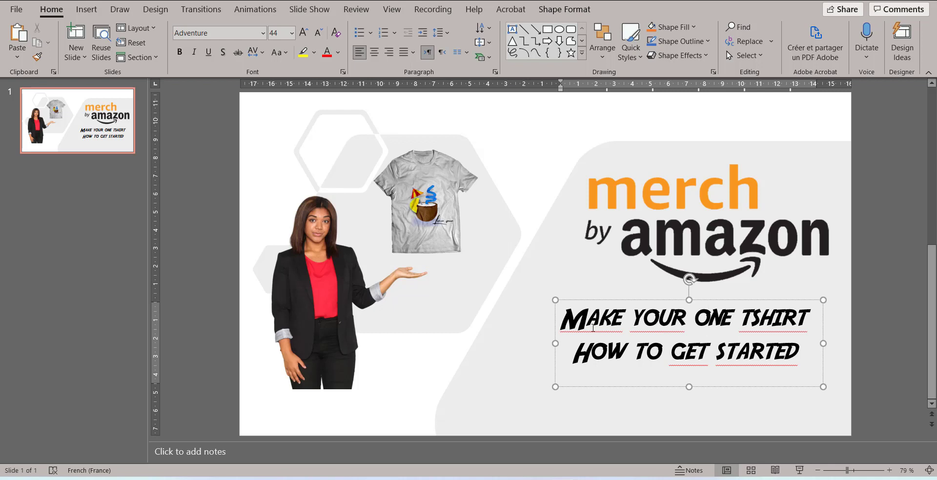
pyautogui.moveTo(571, 353)
pyautogui.mouseDown()
pyautogui.moveTo(806, 352)
pyautogui.moveTo(570, 353)
pyautogui.mouseUp()
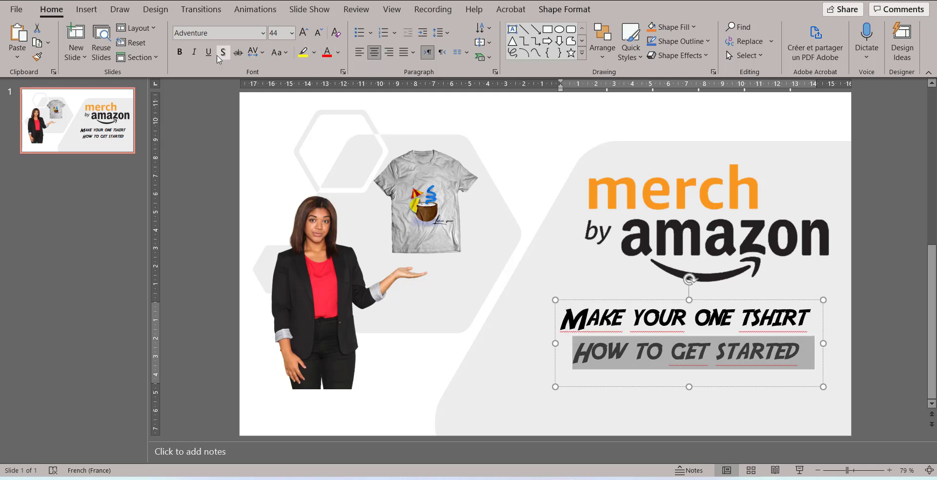
pyautogui.click(196, 53)
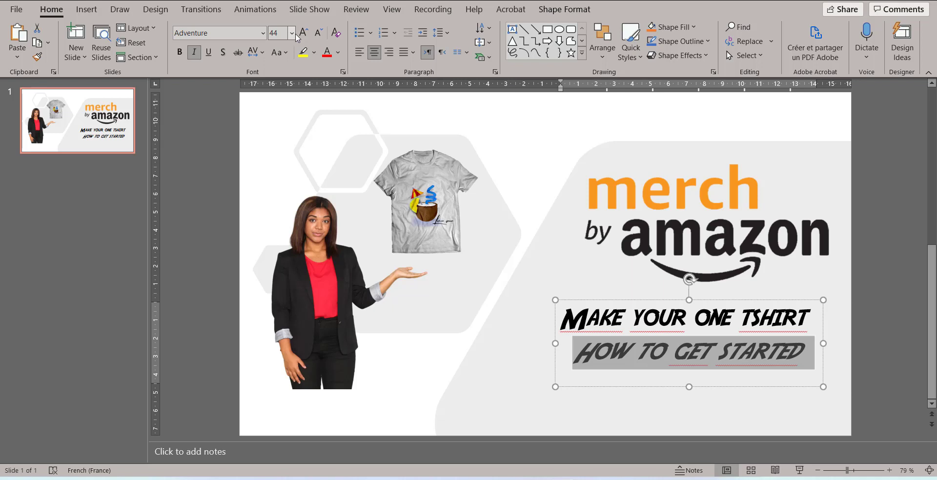
# Shrink the second caption line to 32 pt, then select both caption lines
pyautogui.click(318, 33)
pyautogui.click(318, 33)
pyautogui.click(318, 33)
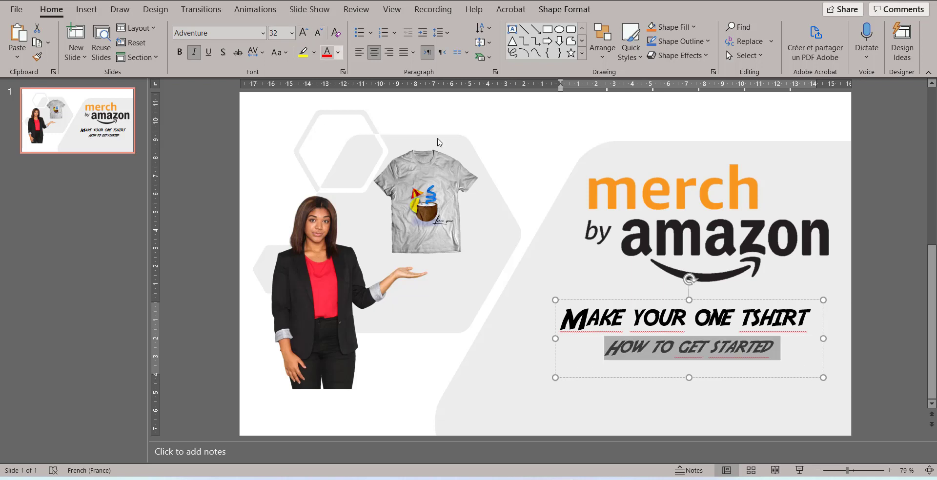
pyautogui.click(695, 389)
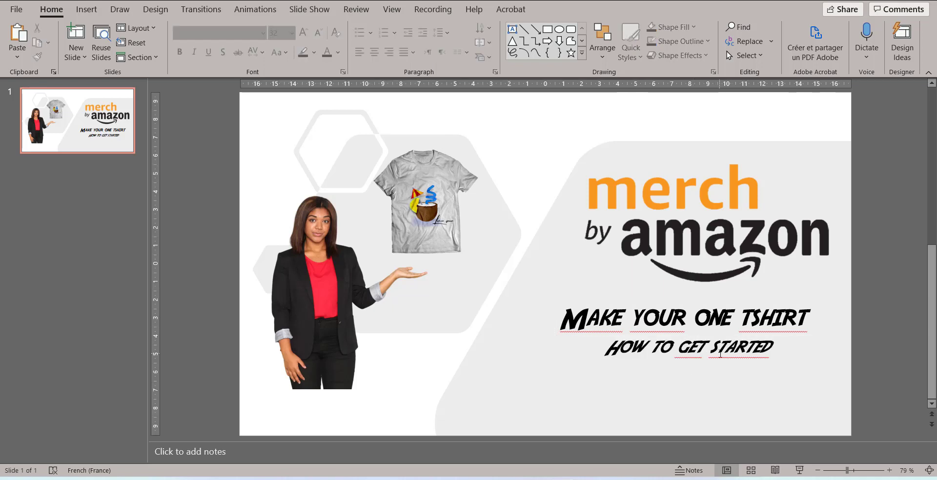
pyautogui.click(731, 318)
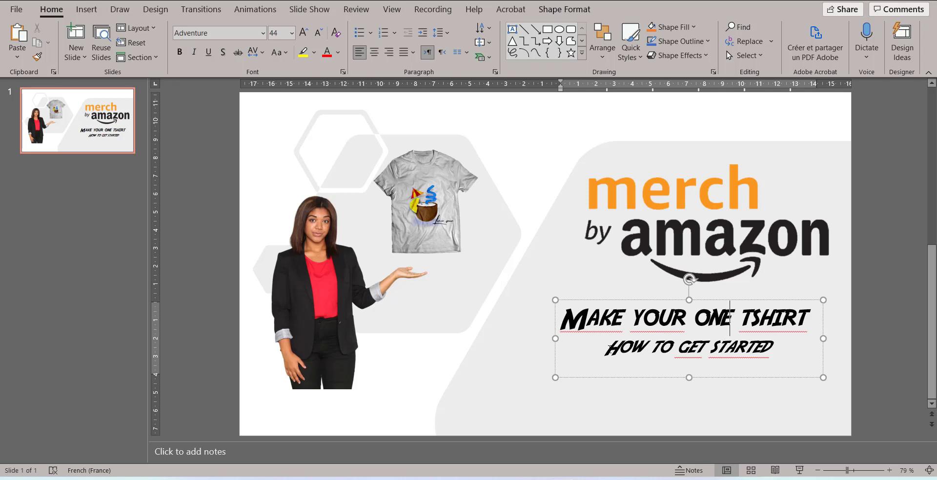
pyautogui.moveTo(605, 347); pyautogui.dragTo(776, 349)
pyautogui.click(585, 324)
pyautogui.moveTo(577, 314); pyautogui.dragTo(781, 354)
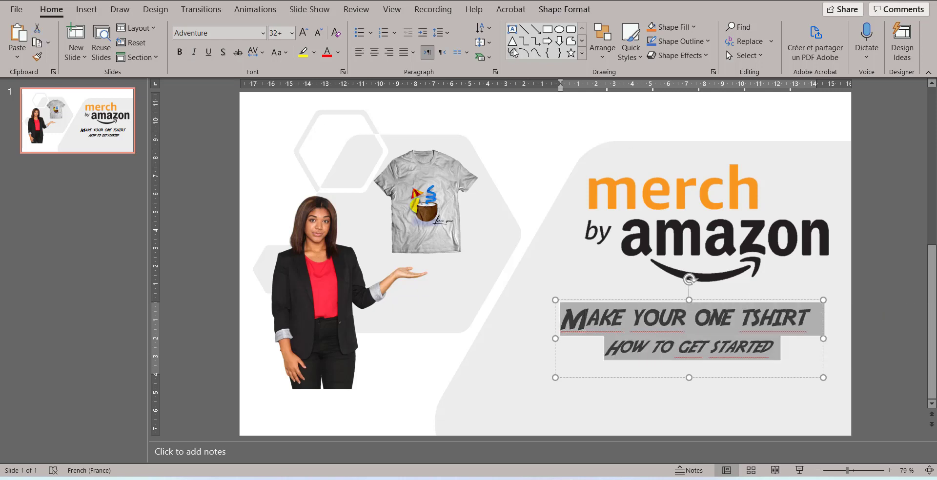
# Make the caption text red with a yellow outline and widen its box leftward to 18.83 cm
pyautogui.click(565, 9)
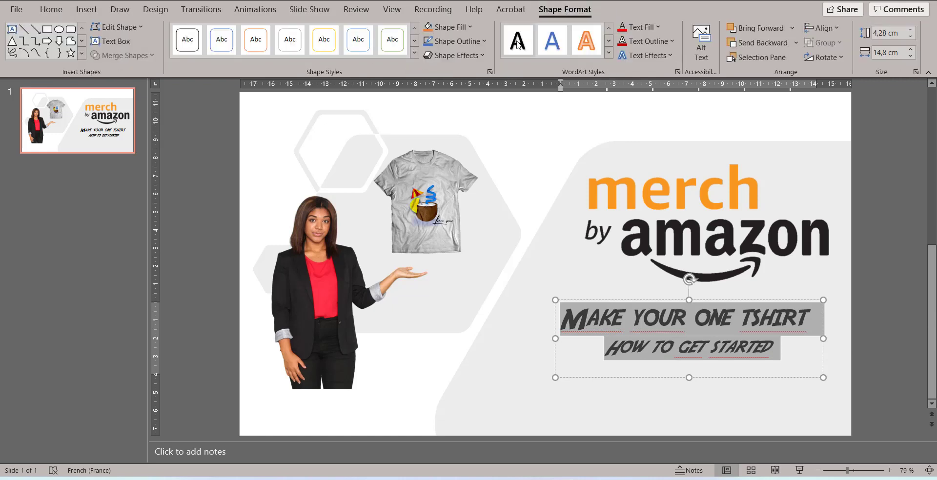
pyautogui.click(637, 30)
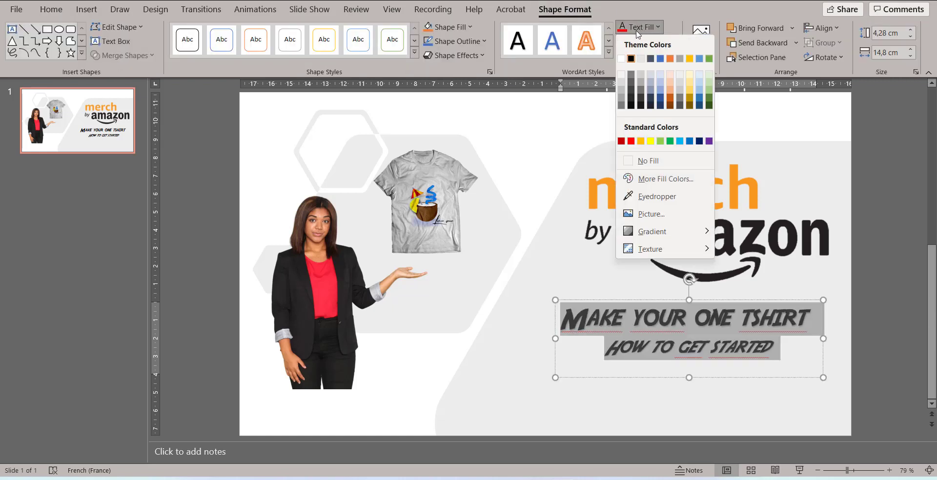
pyautogui.click(627, 142)
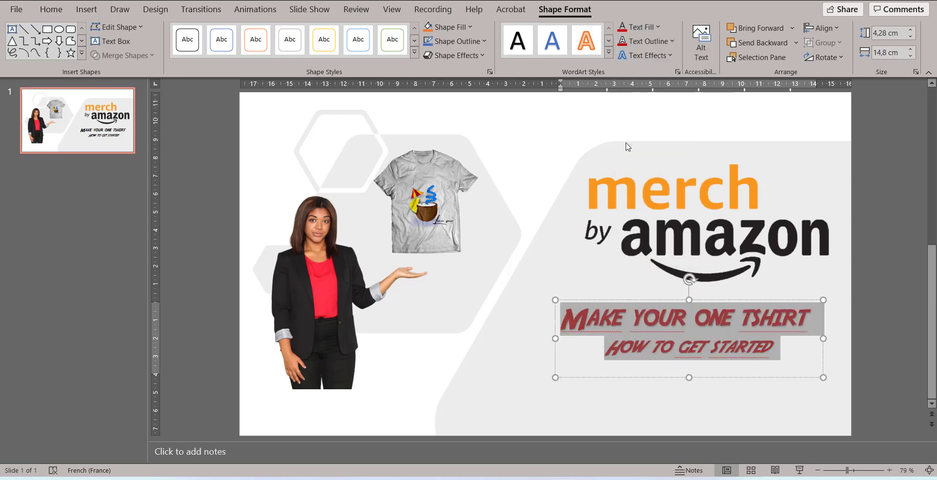
pyautogui.click(647, 41)
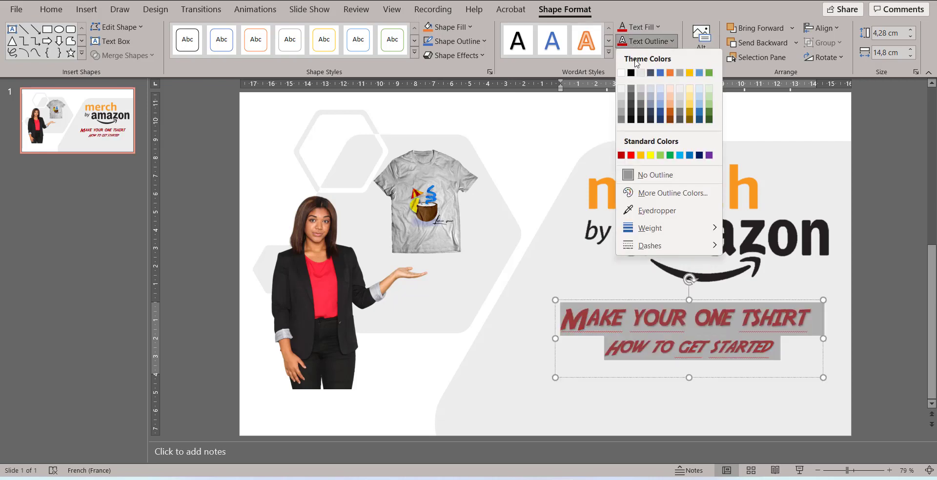
pyautogui.click(645, 156)
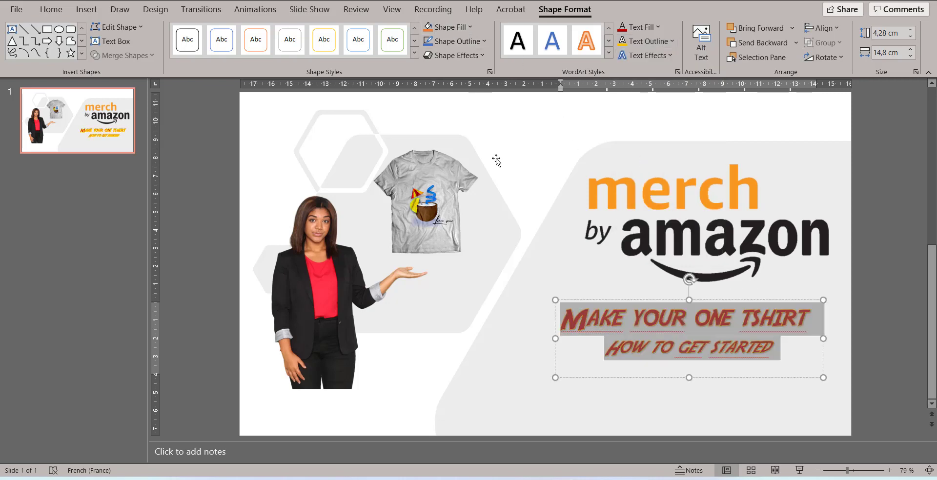
pyautogui.moveTo(560, 378); pyautogui.dragTo(483, 378)
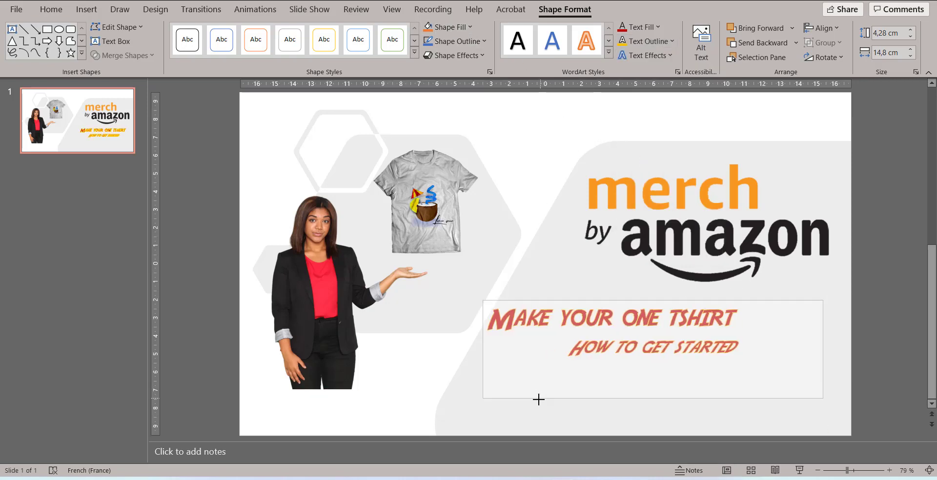
# Centre-align both caption lines and nudge the caption box slightly right under the amazon logo
pyautogui.click(52, 9)
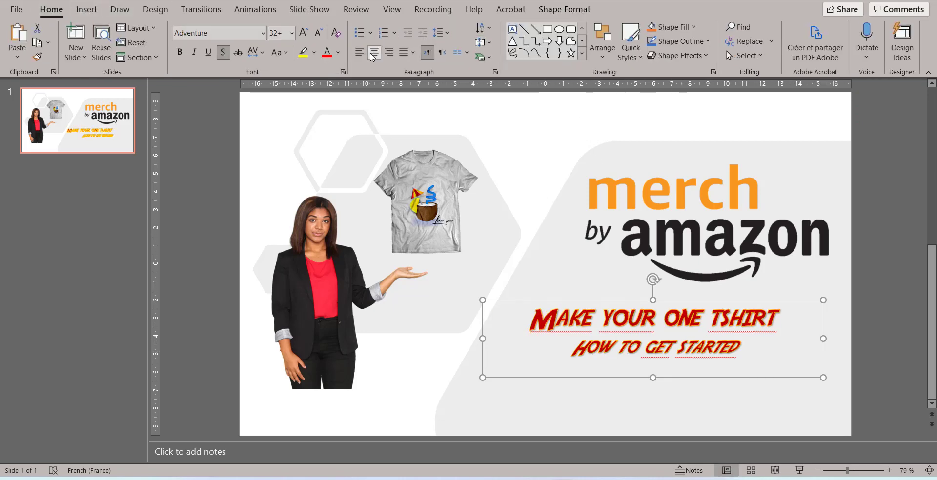
pyautogui.click(374, 52)
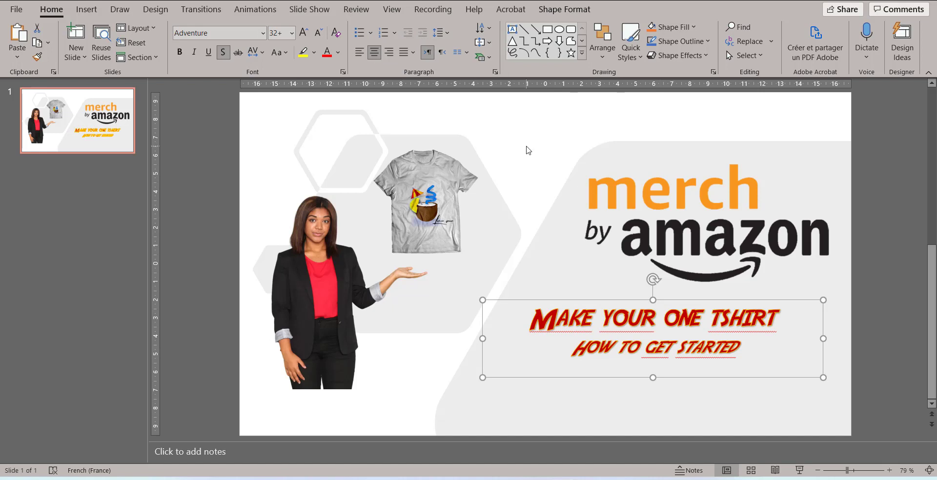
pyautogui.click(529, 150)
pyautogui.click(689, 326)
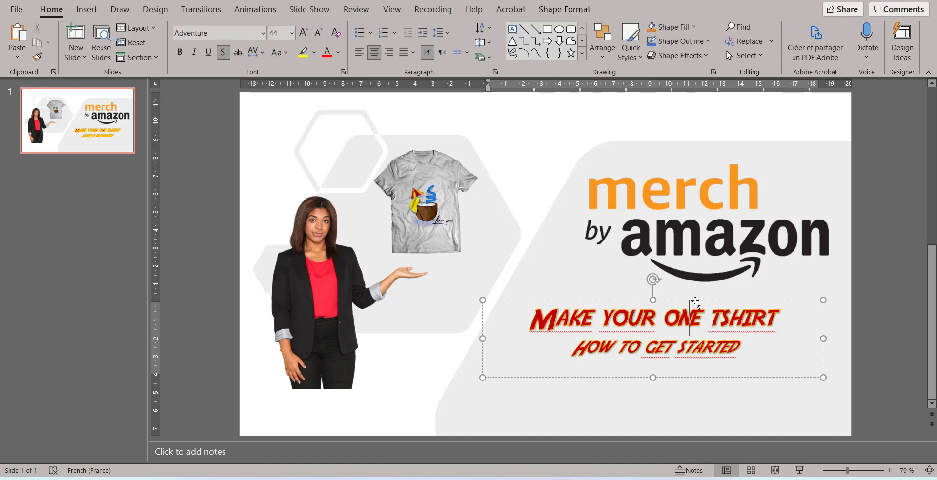
pyautogui.moveTo(700, 302); pyautogui.dragTo(714, 304)
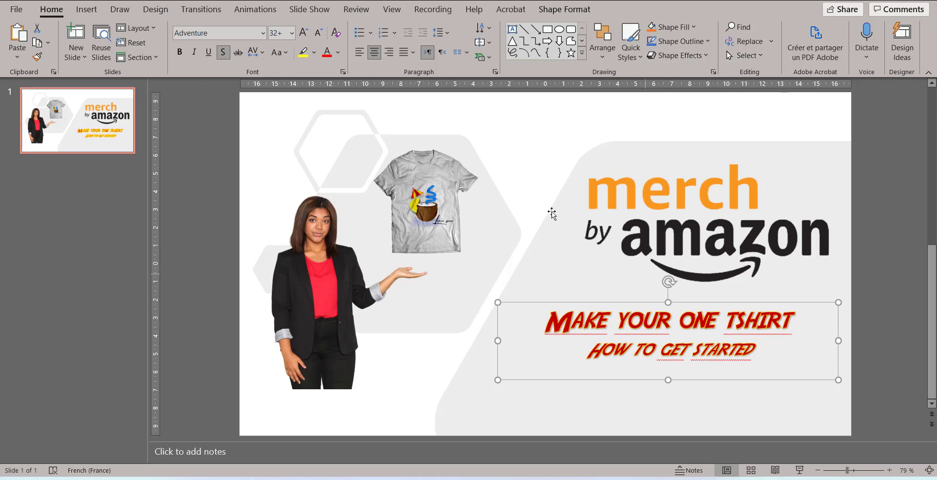
pyautogui.click(250, 166)
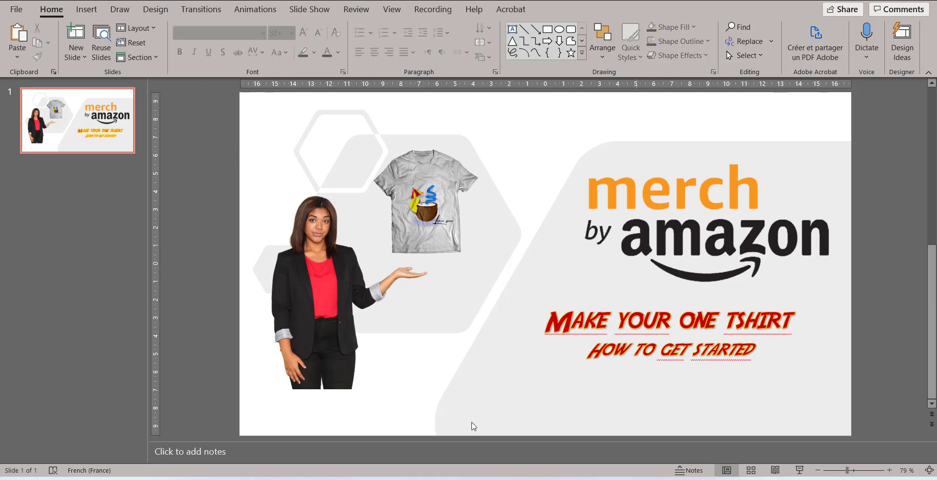
# Enlarge the presenter picture and position her beside the caption
pyautogui.click(330, 281)
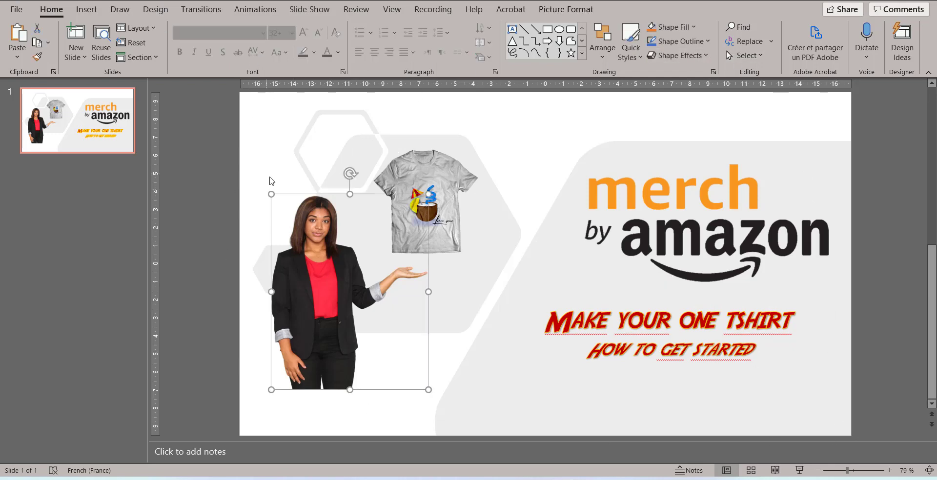
pyautogui.moveTo(270, 191); pyautogui.dragTo(226, 136)
pyautogui.moveTo(304, 230); pyautogui.dragTo(345, 261)
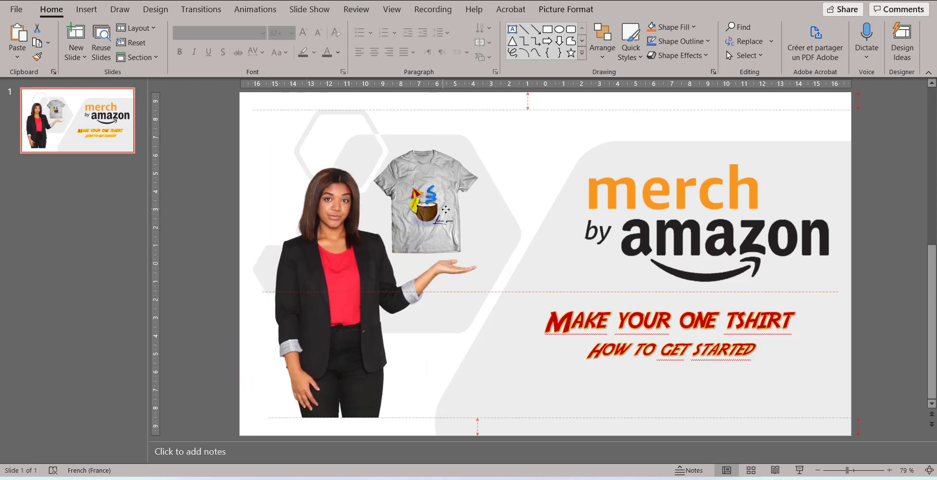
pyautogui.moveTo(432, 210)
pyautogui.mouseDown()
pyautogui.moveTo(430, 202)
pyautogui.moveTo(416, 207)
pyautogui.mouseUp()
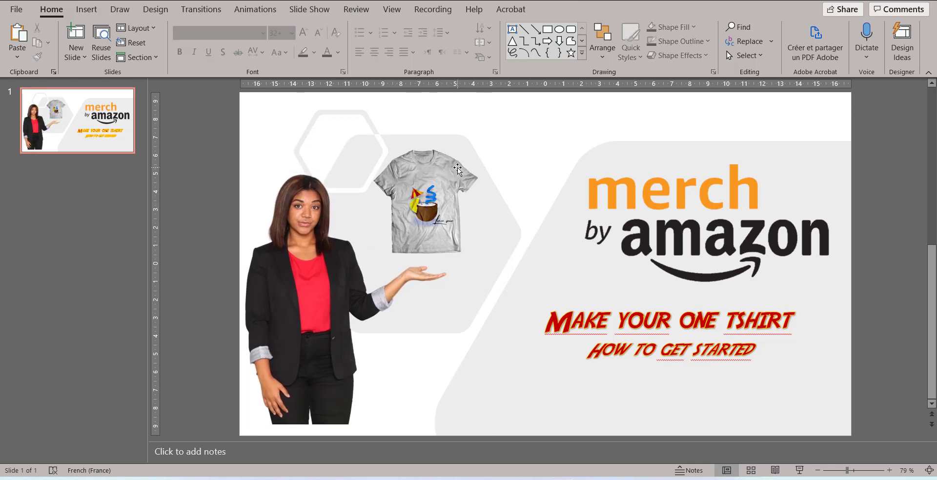
pyautogui.click(433, 174)
pyautogui.moveTo(432, 175); pyautogui.dragTo(448, 167)
pyautogui.click(310, 157)
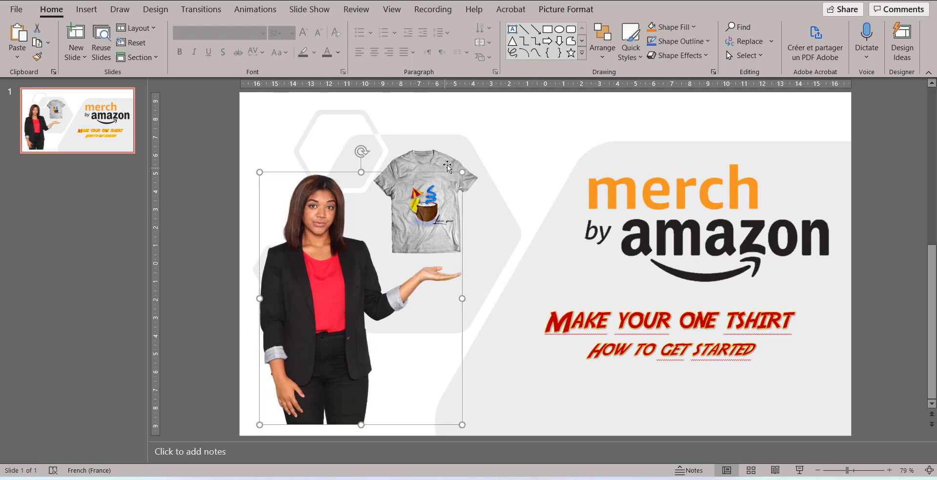
# Move the T-shirt right and down so it floats above her open hand
pyautogui.click(435, 154)
pyautogui.moveTo(436, 155); pyautogui.dragTo(460, 161)
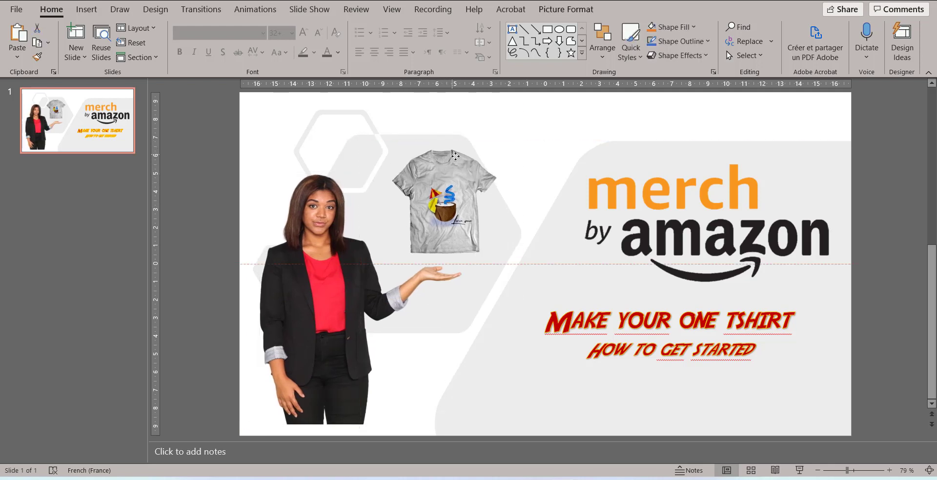
pyautogui.click(218, 158)
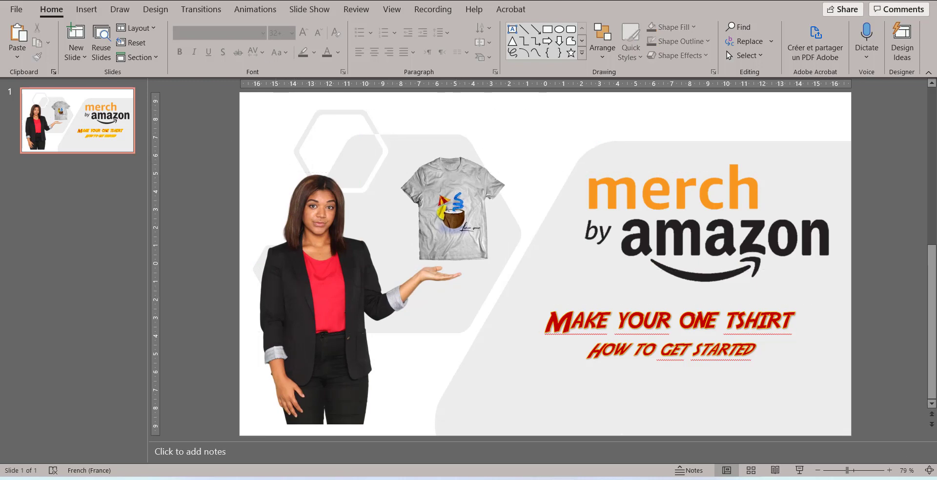
# Start Save As with file type JPEG File Interchange Format (*.jpg) and open the full save dialog
pyautogui.click(16, 9)
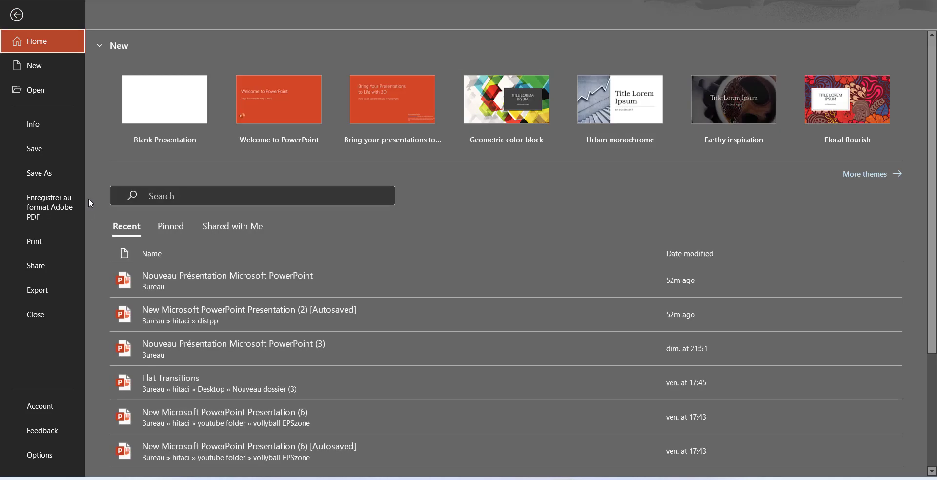
pyautogui.click(66, 182)
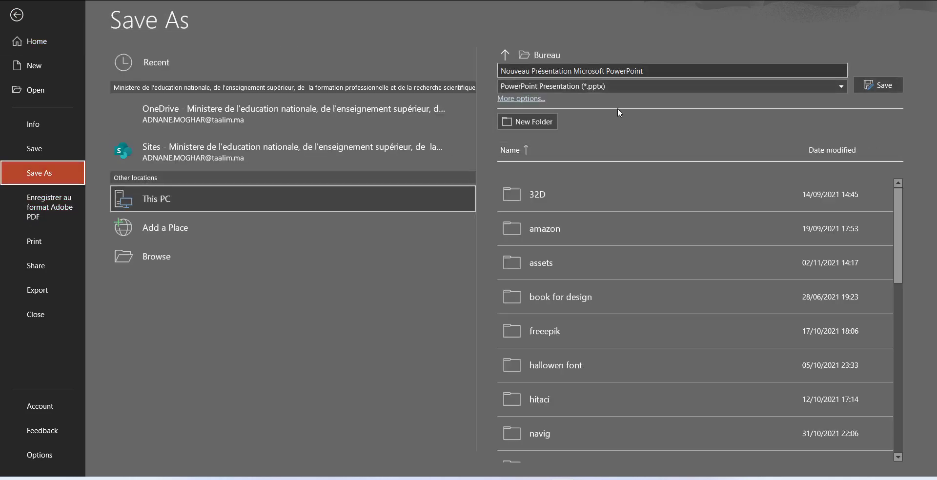
pyautogui.click(786, 81)
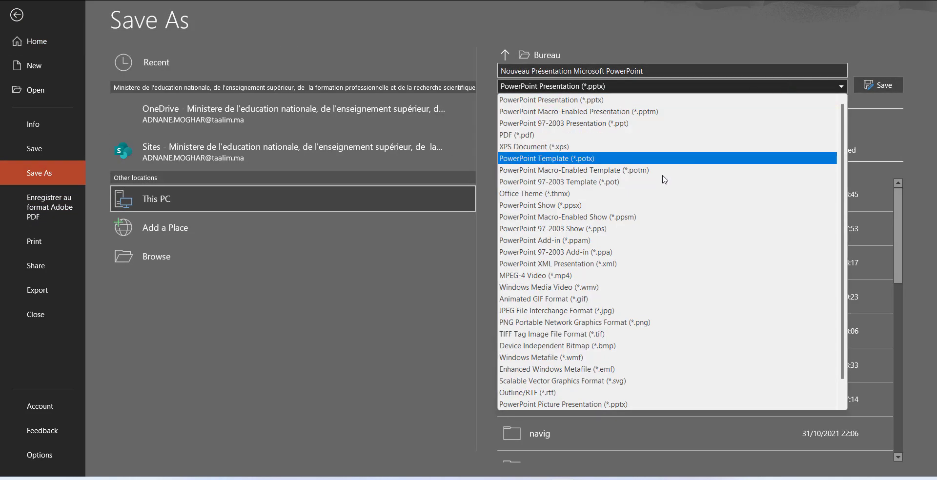
pyautogui.click(650, 308)
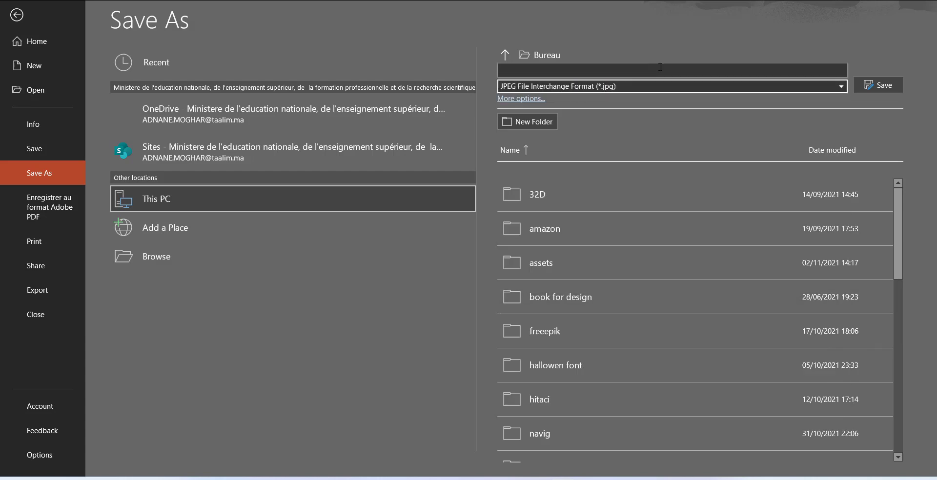
pyautogui.click(575, 70)
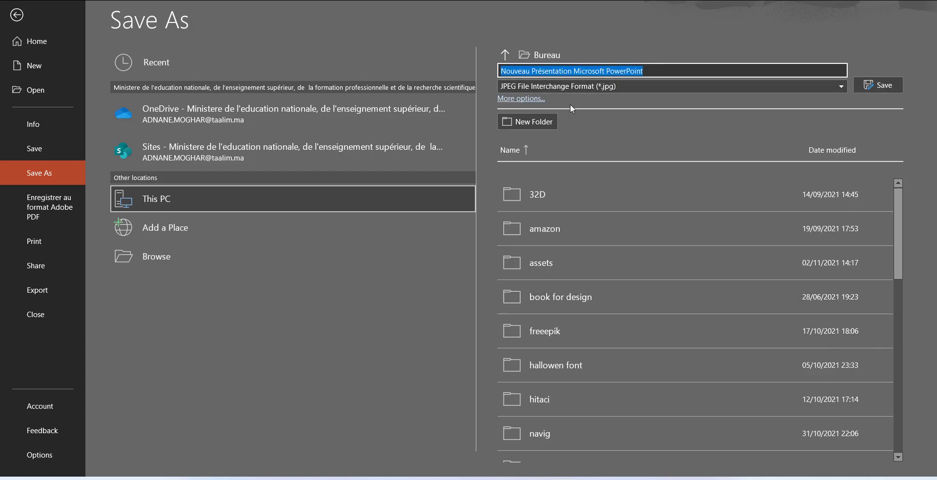
pyautogui.click(533, 99)
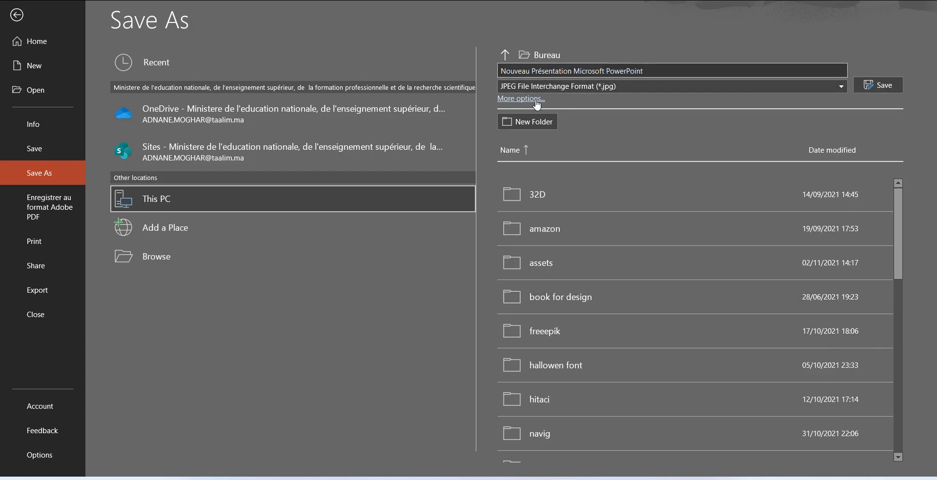
# Save the JPEG to Ce PC > Bureau, exporting All Slides as images
pyautogui.scroll(2, 78, 142)
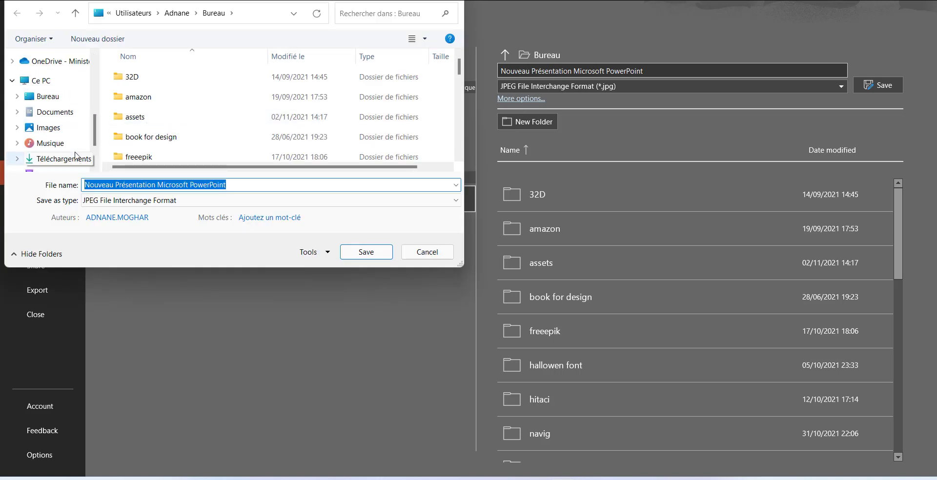
pyautogui.scroll(1, 79, 152)
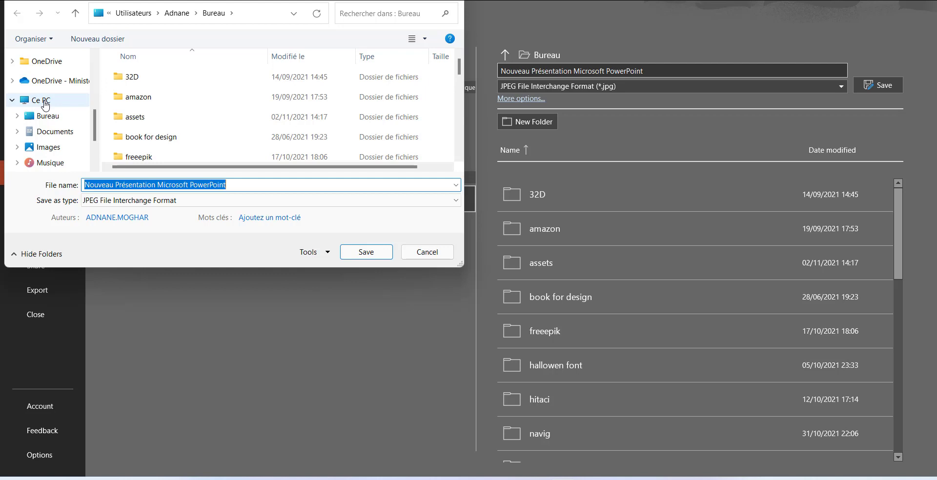
pyautogui.click(44, 102)
pyautogui.click(47, 115)
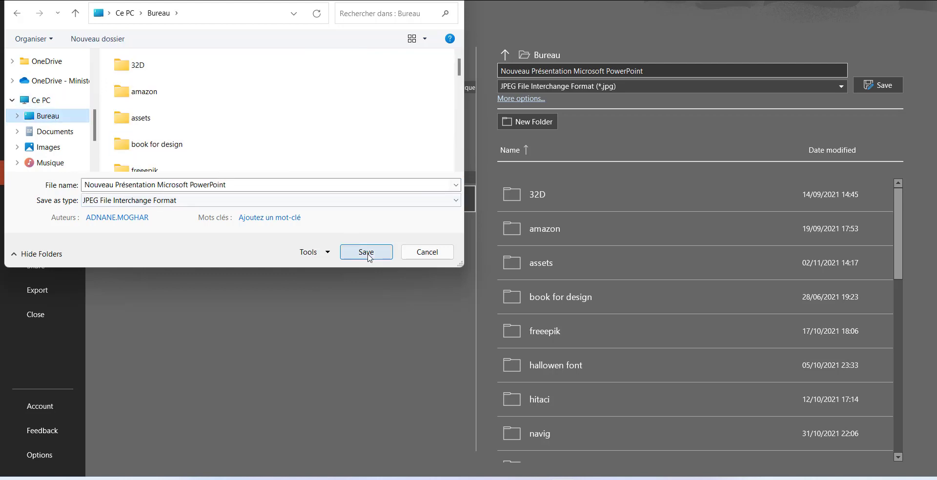
pyautogui.click(354, 249)
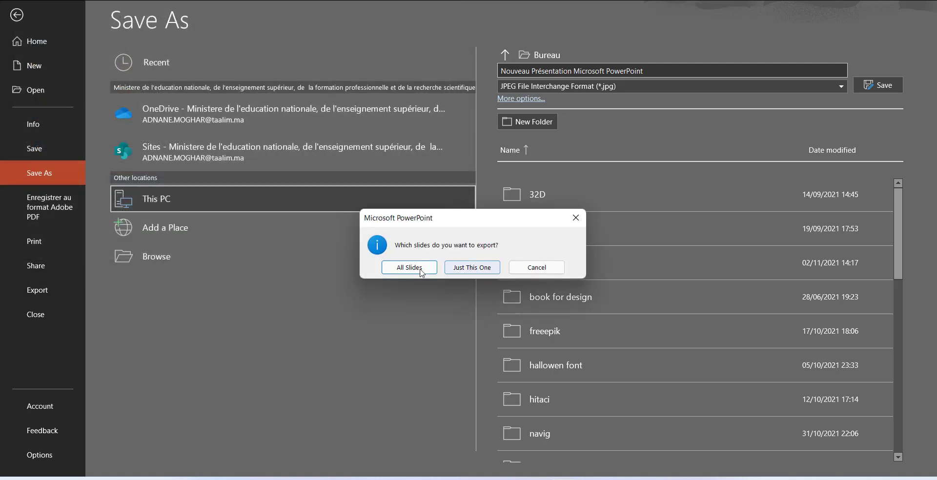
pyautogui.click(472, 268)
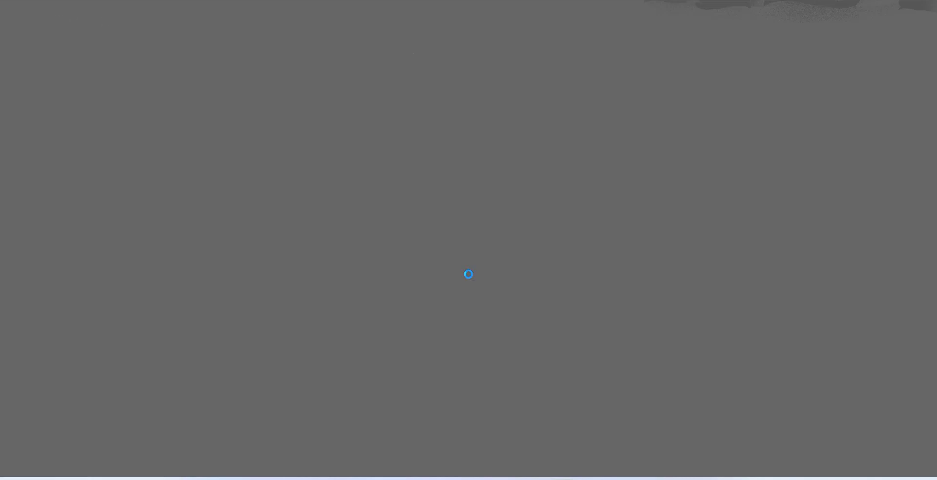